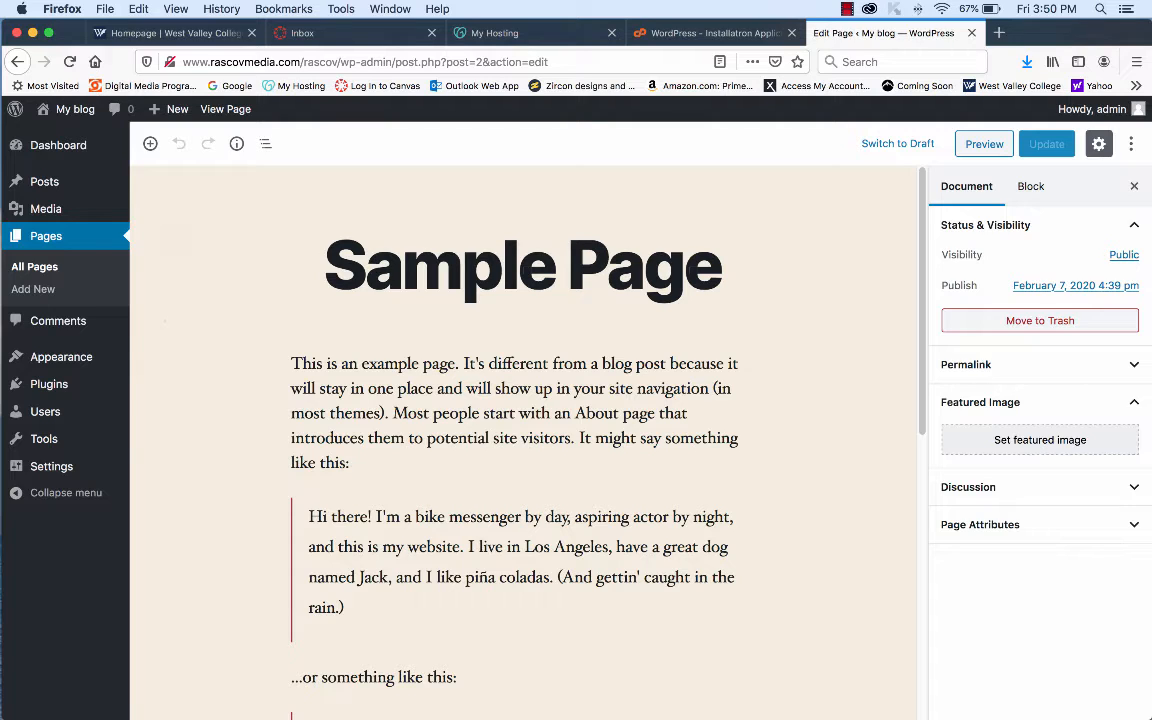
- Open Sample Page for editing from the site's list of pages
mouse_move(46, 209)
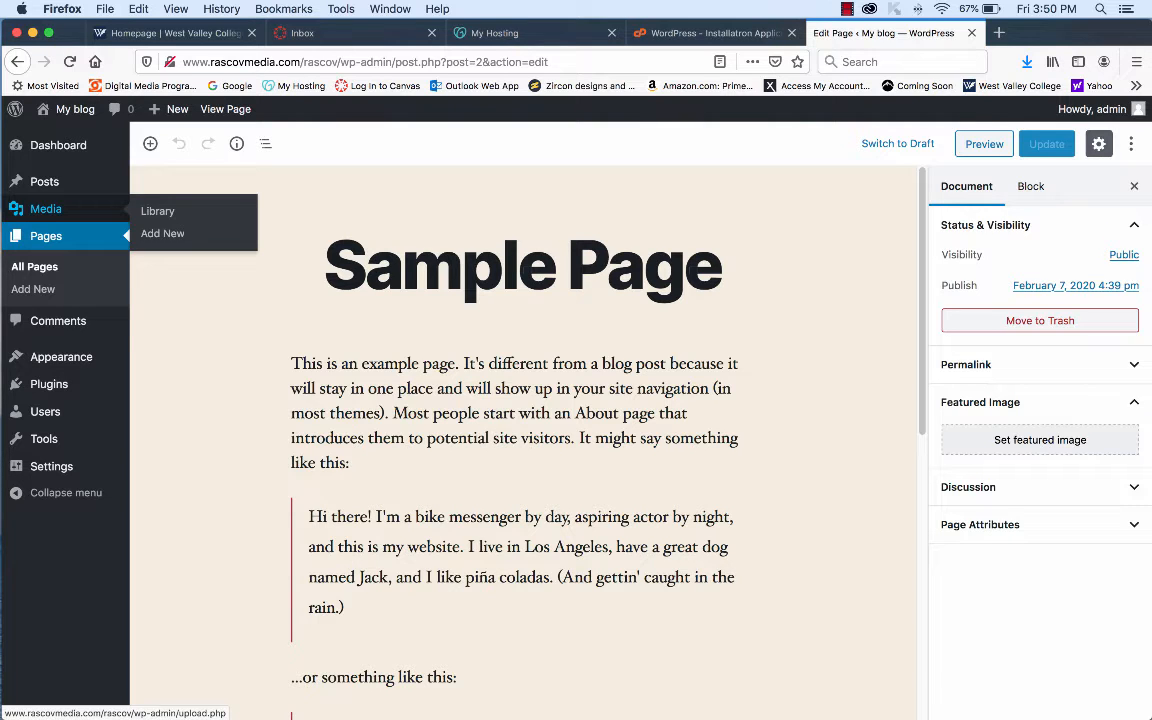
click(46, 236)
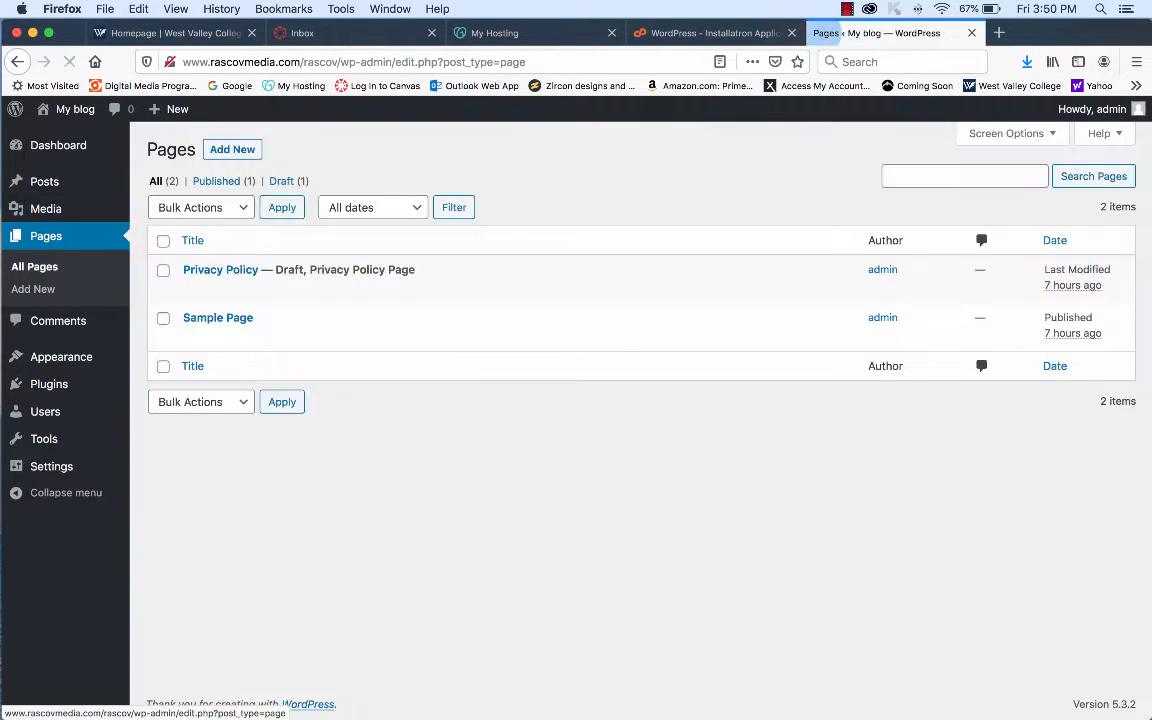
click(218, 317)
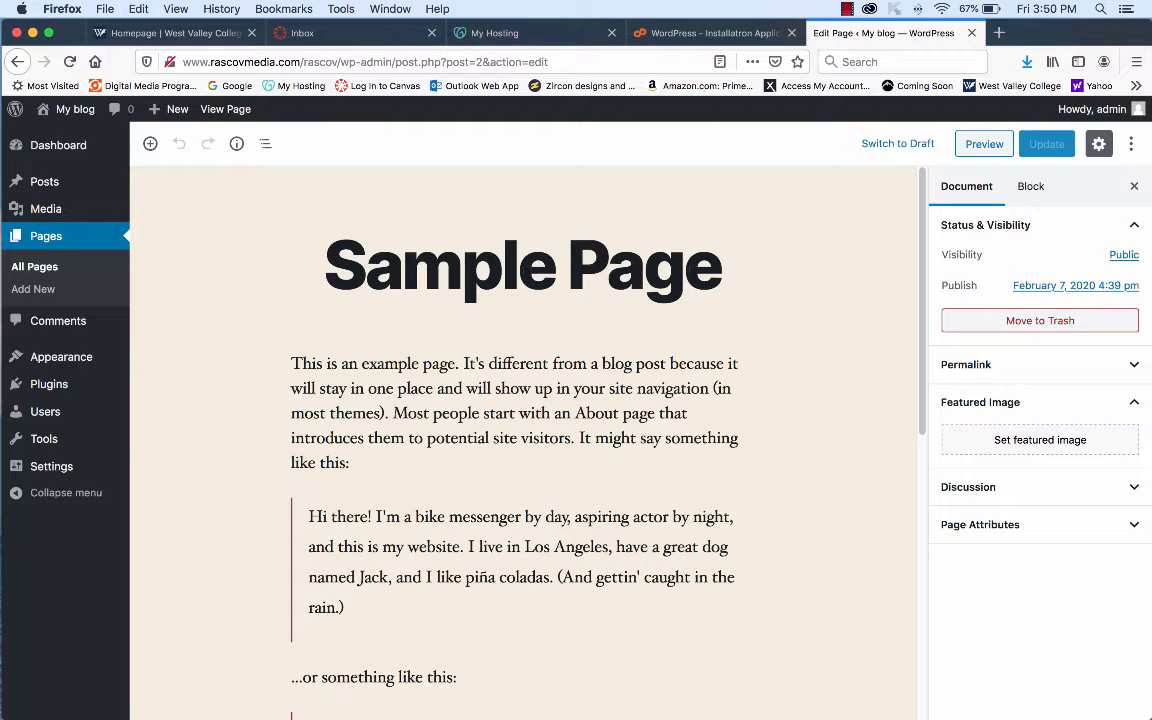
- Upload joshua_tree_3.jpg from the Desktop as a featured image for Sample Page
click(1010, 445)
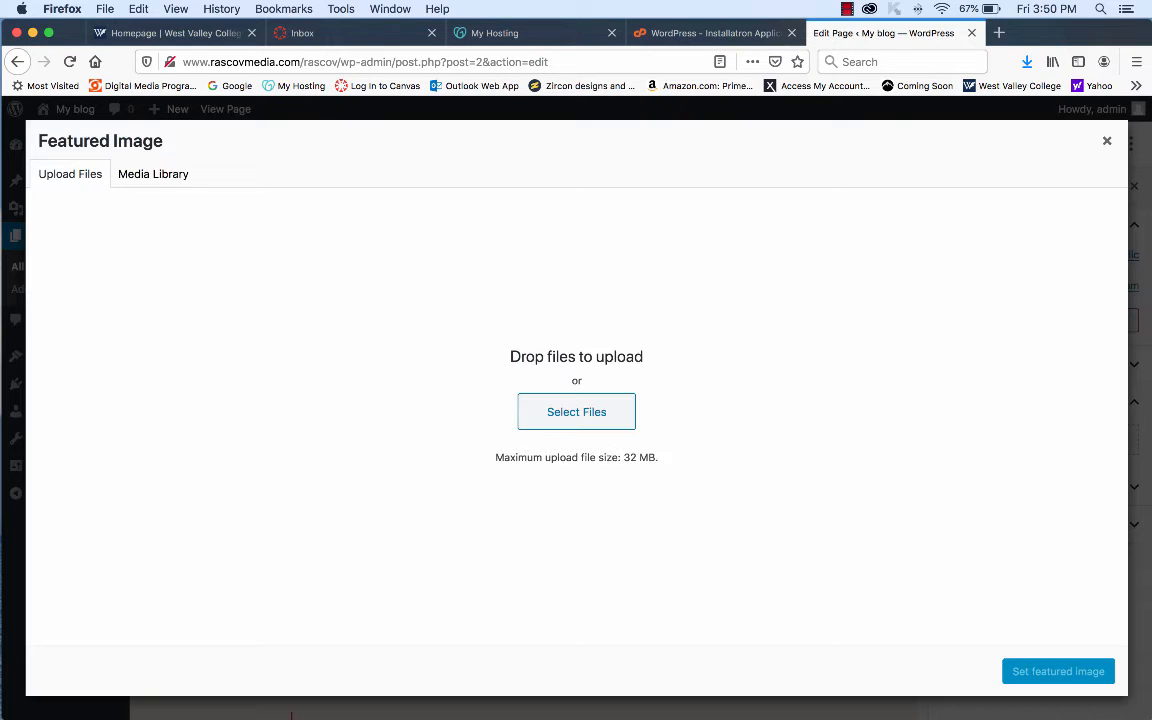
click(576, 411)
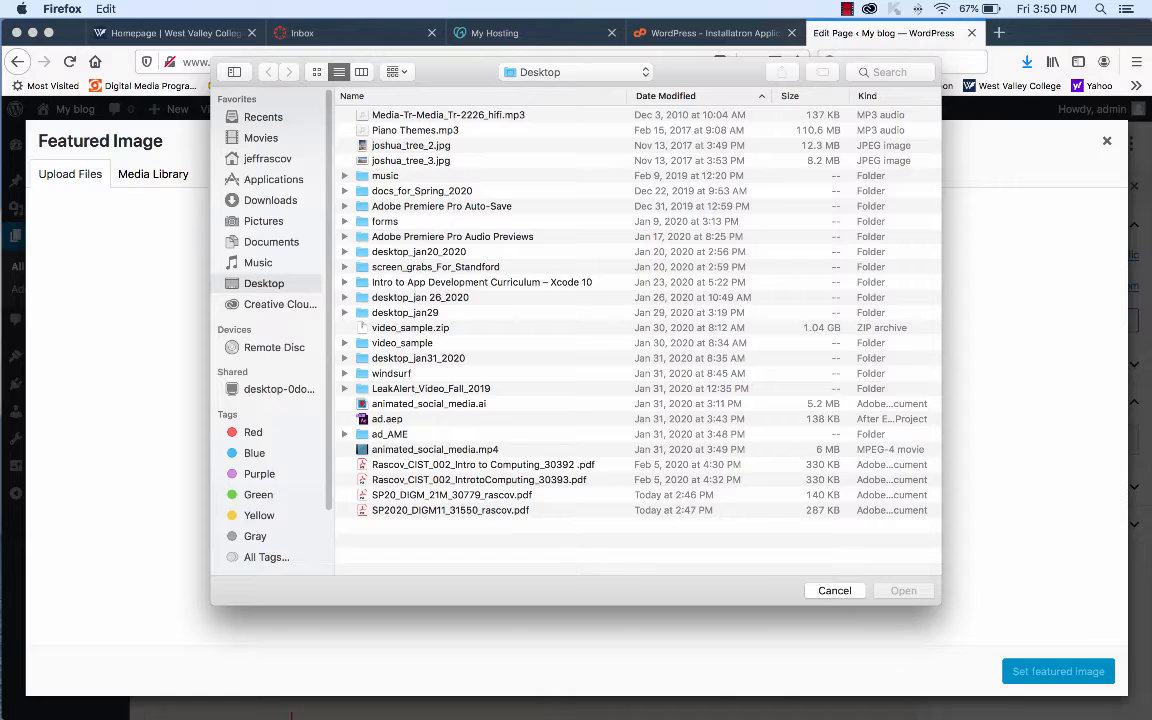
click(411, 161)
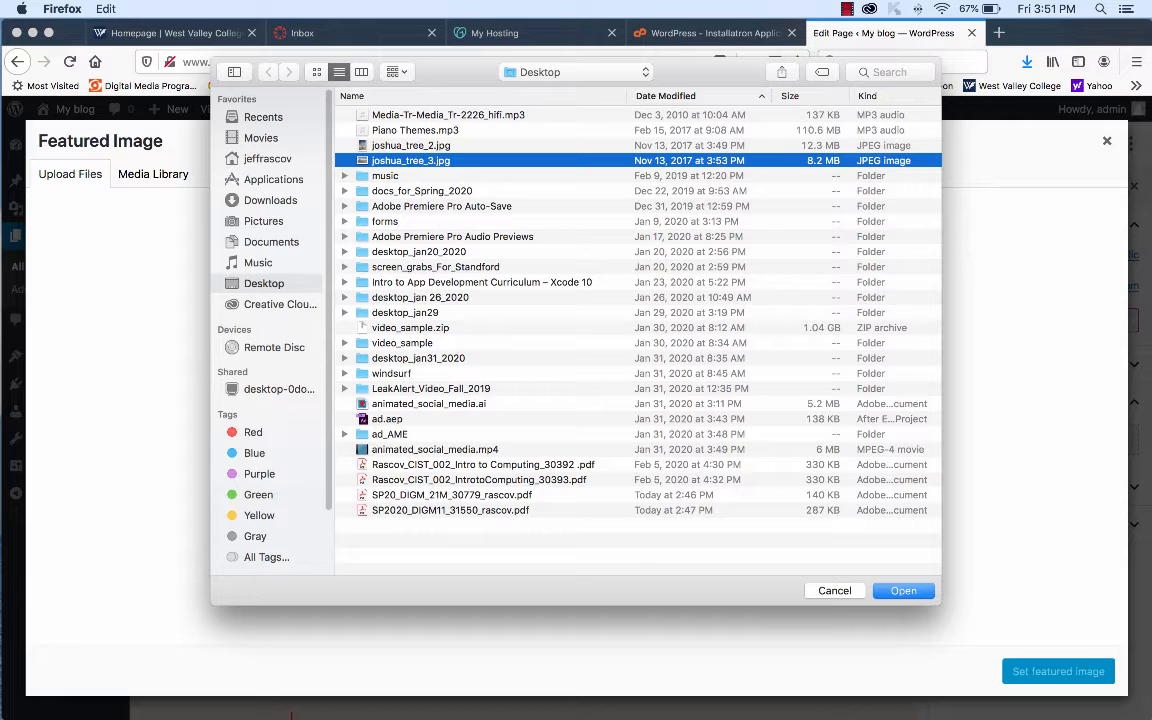
click(903, 591)
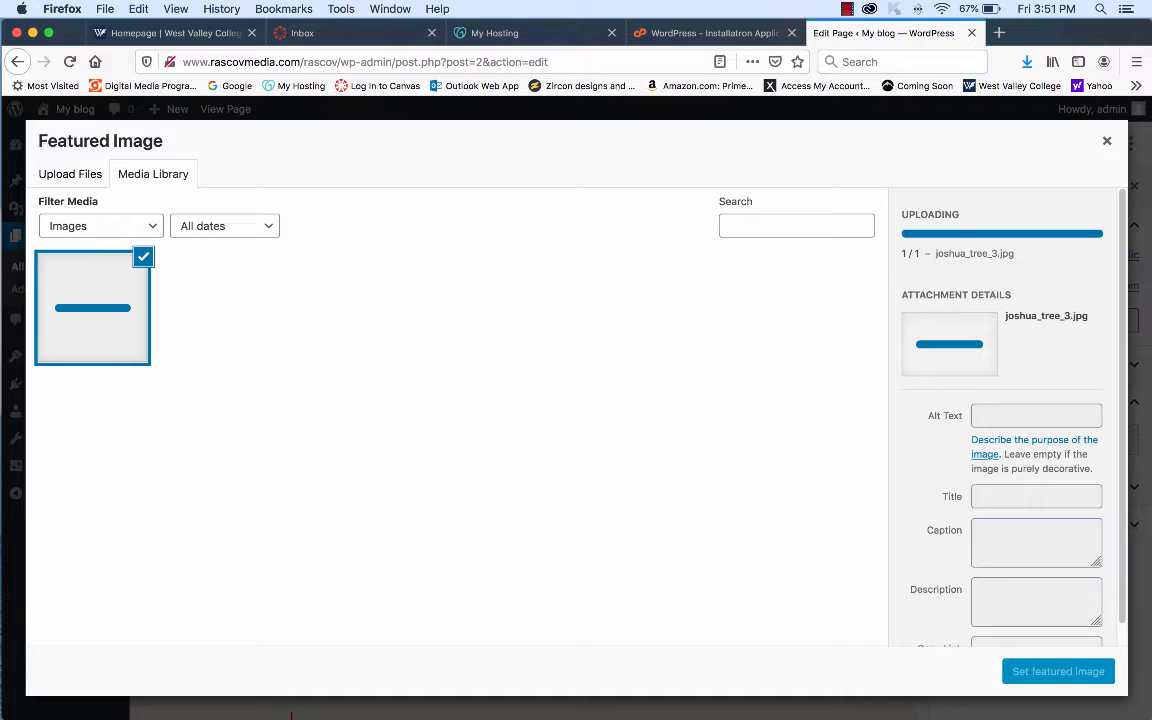
- Enter "Tree in Joshua National Park" as the uploaded image's alt text
click(1036, 416)
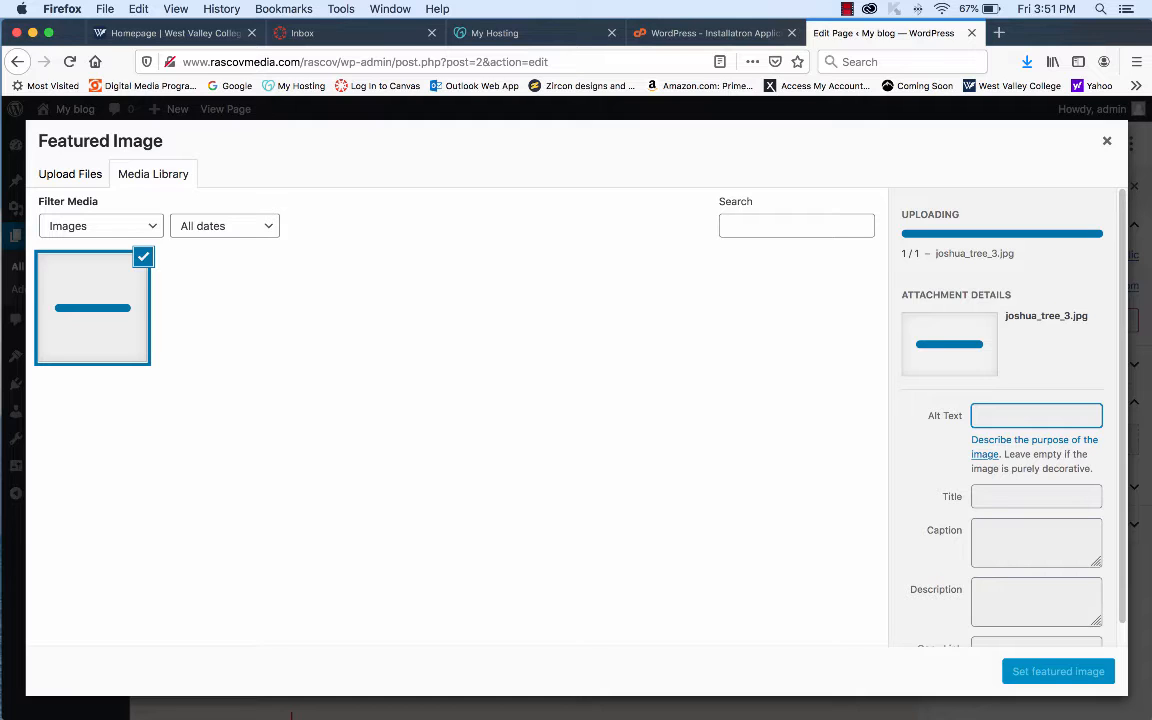
drag(978, 501, 999, 501)
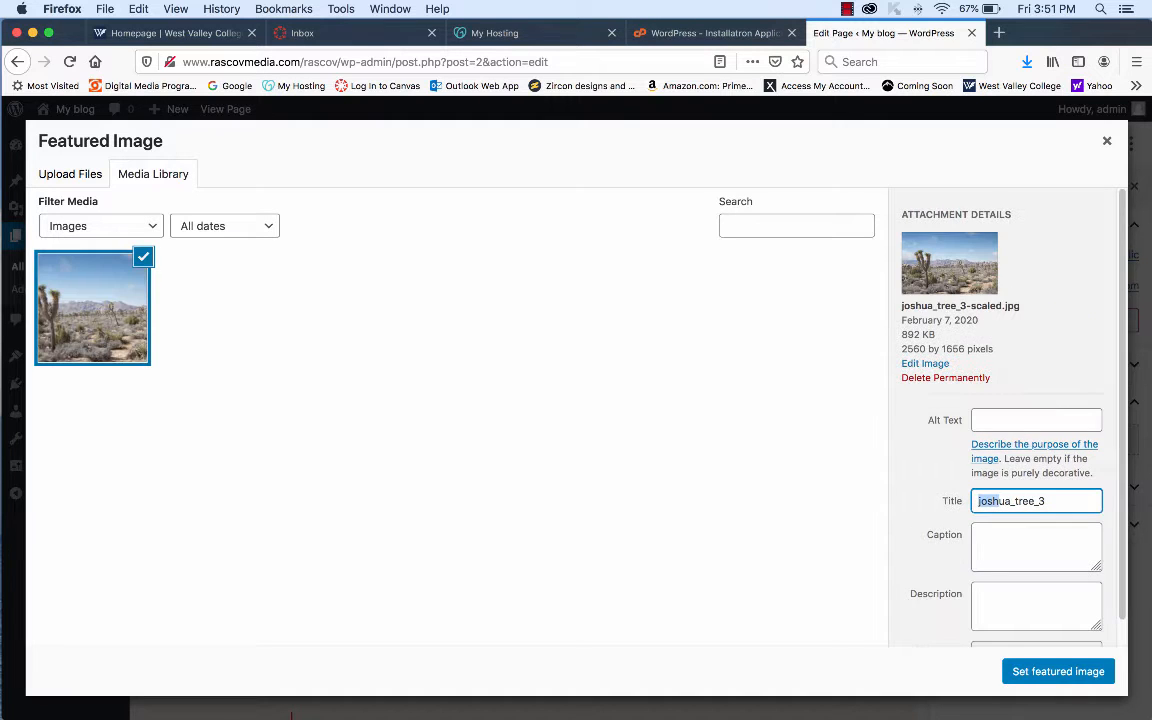
click(1003, 420)
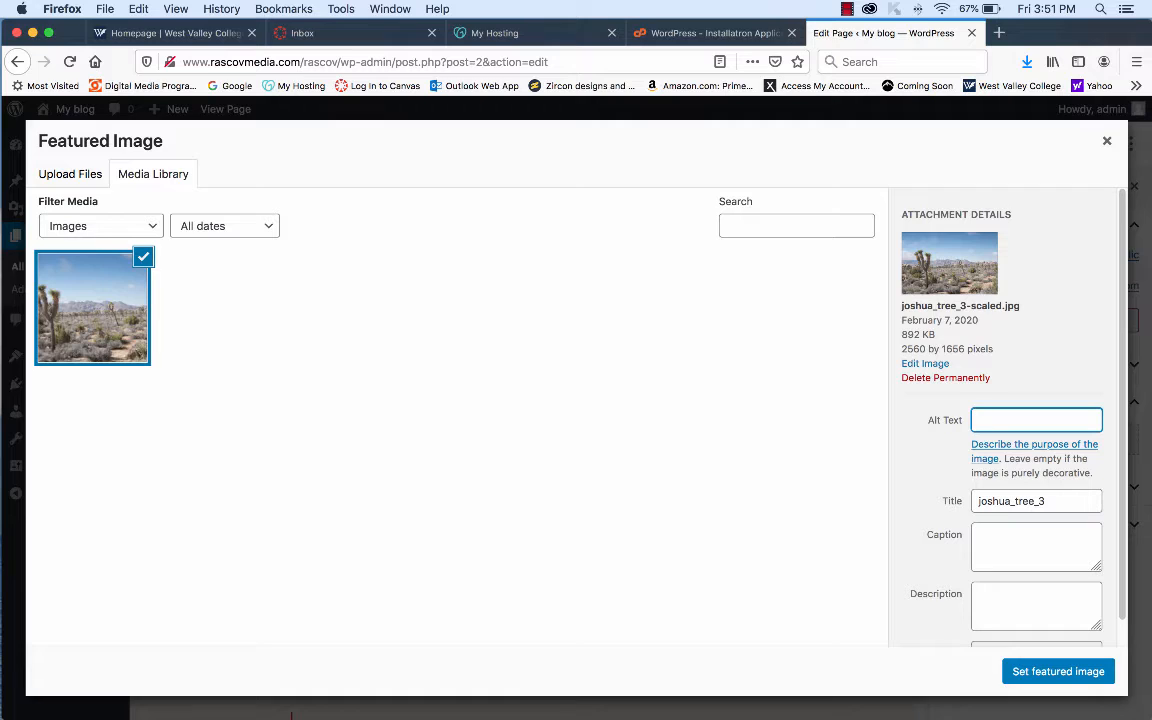
text(Tree in)
text( Joshua)
text( National)
text( Park)
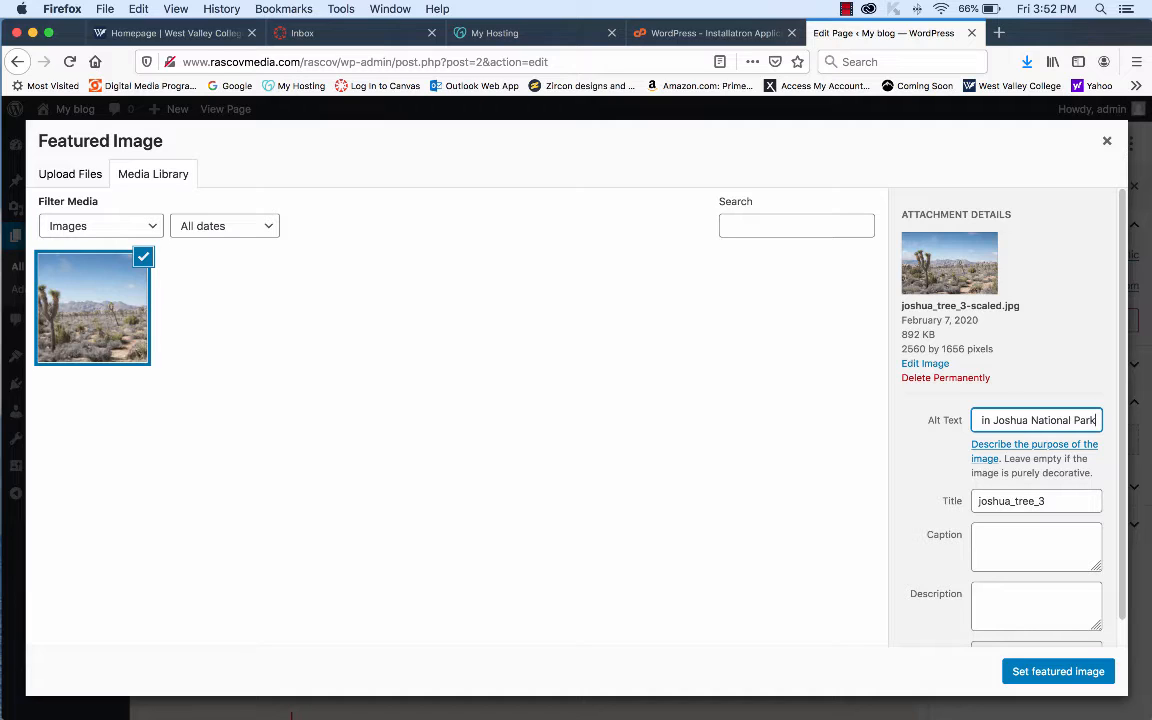
click(1036, 547)
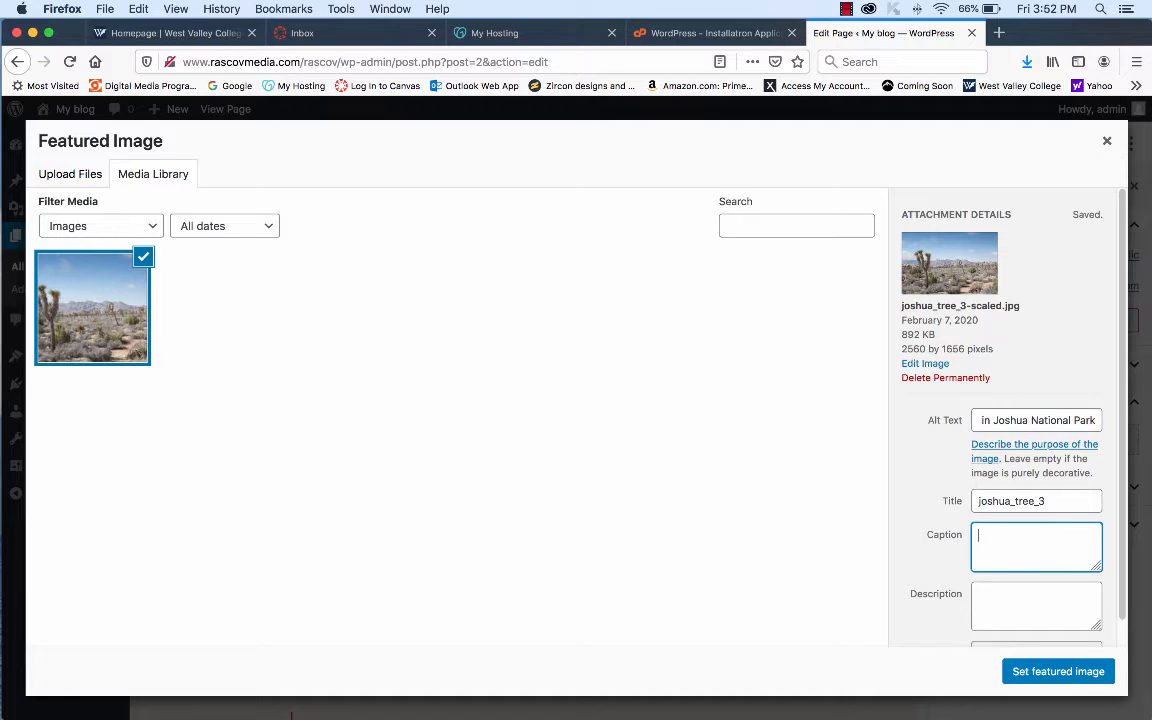
- Copy the uploaded image's link, view it in a separate browser tab, and return to the featured image details
scroll(1005, 420, down, 1)
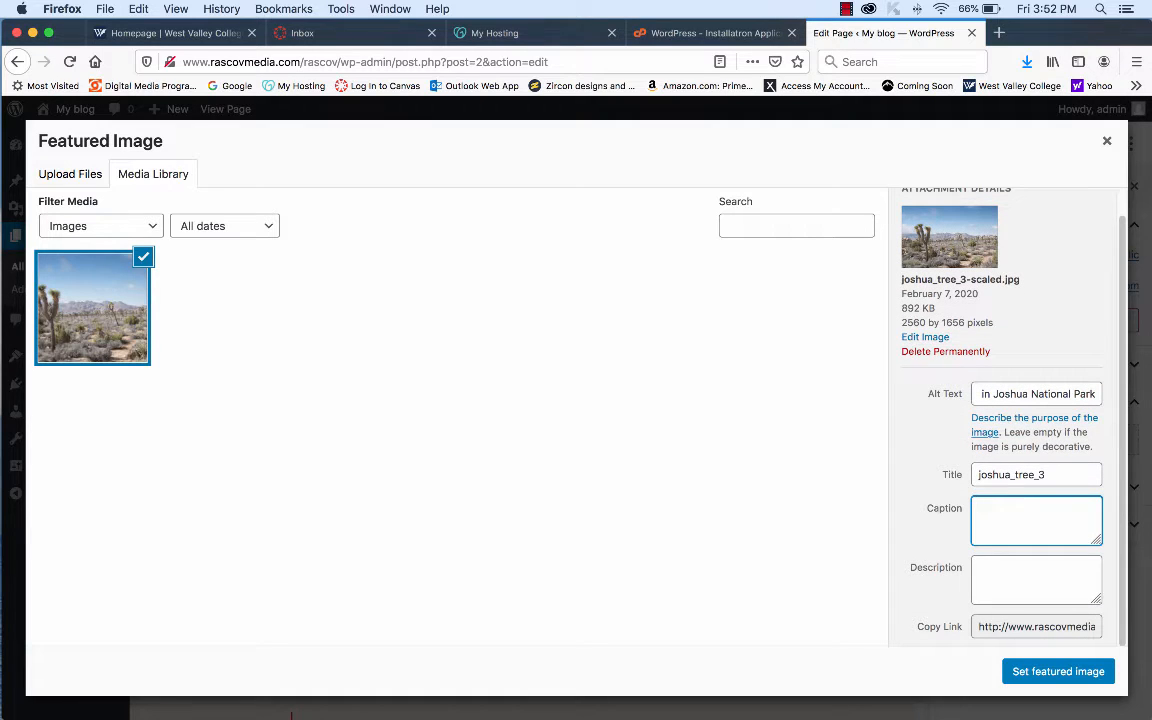
triple_click(1046, 627)
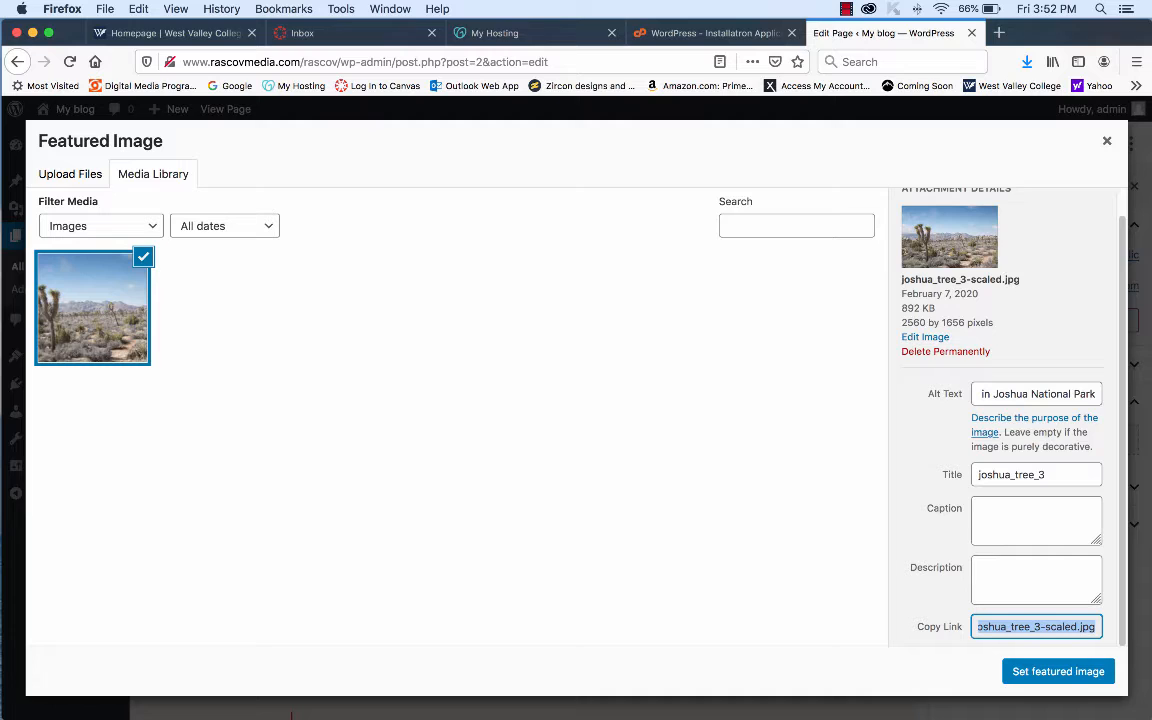
click(1096, 627)
mouse_move(1097, 627)
mouse_down()
mouse_move(976, 627)
mouse_move(1106, 627)
mouse_up()
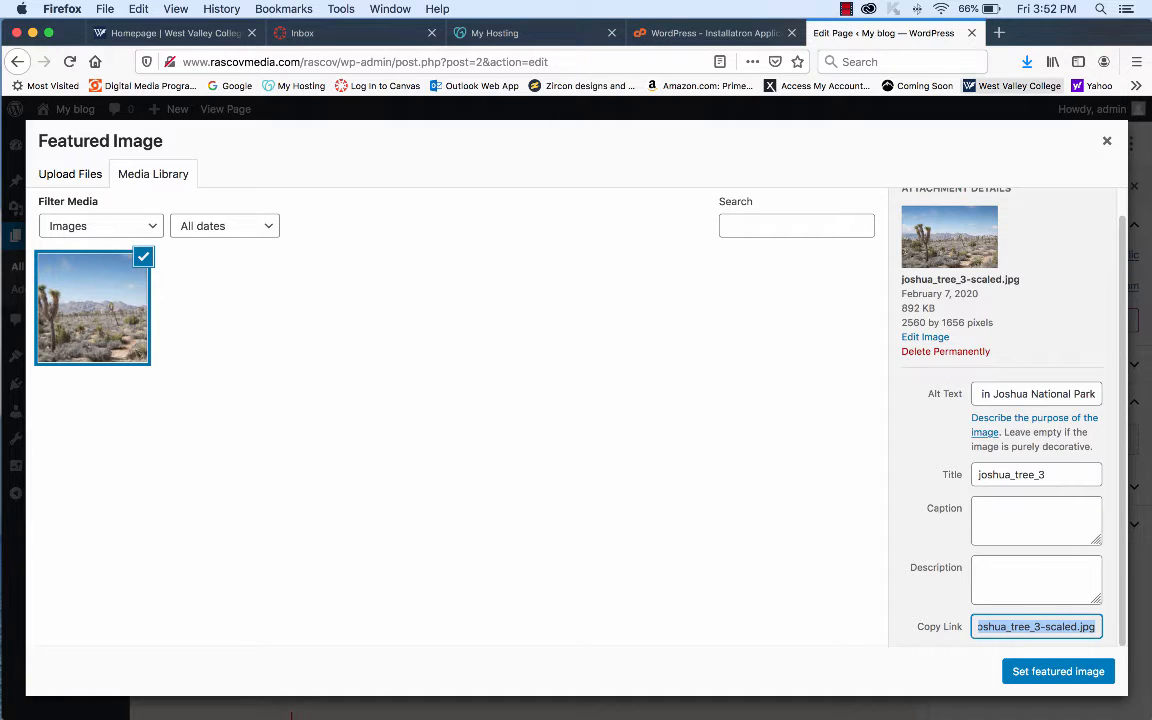
key(super+t)
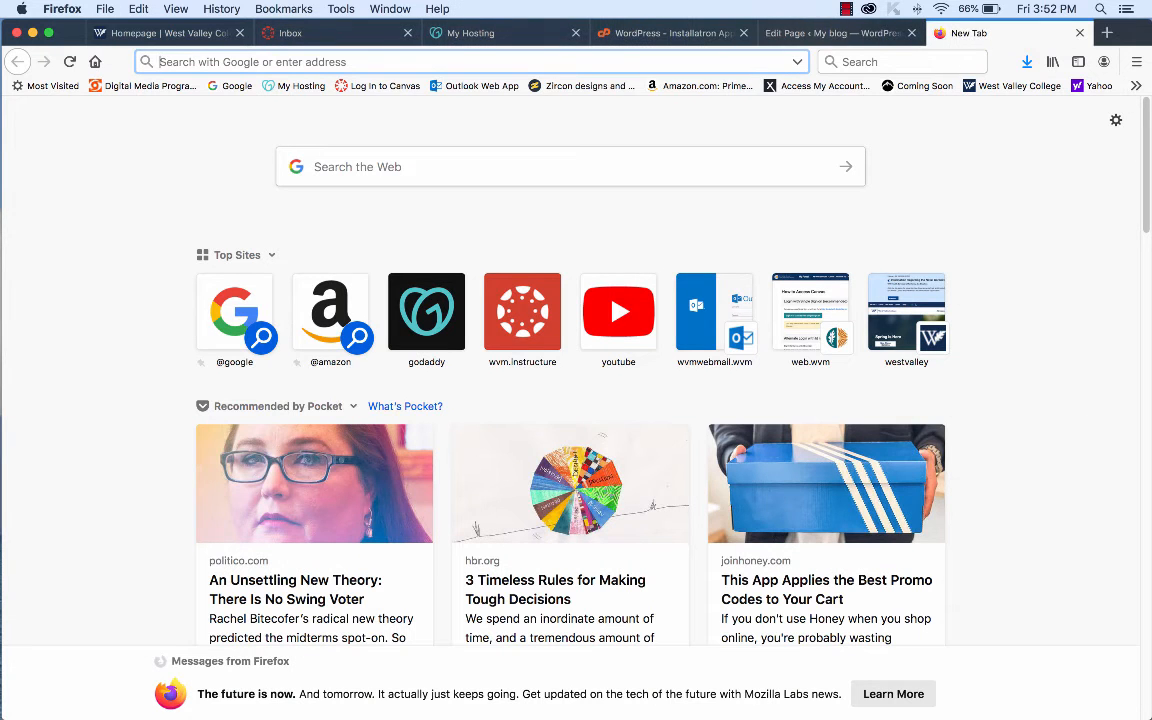
text(http://www.rascovmedia.com/rascov/wp-content/uploads/2020/02/joshua_tree_3-scaled.jpg)
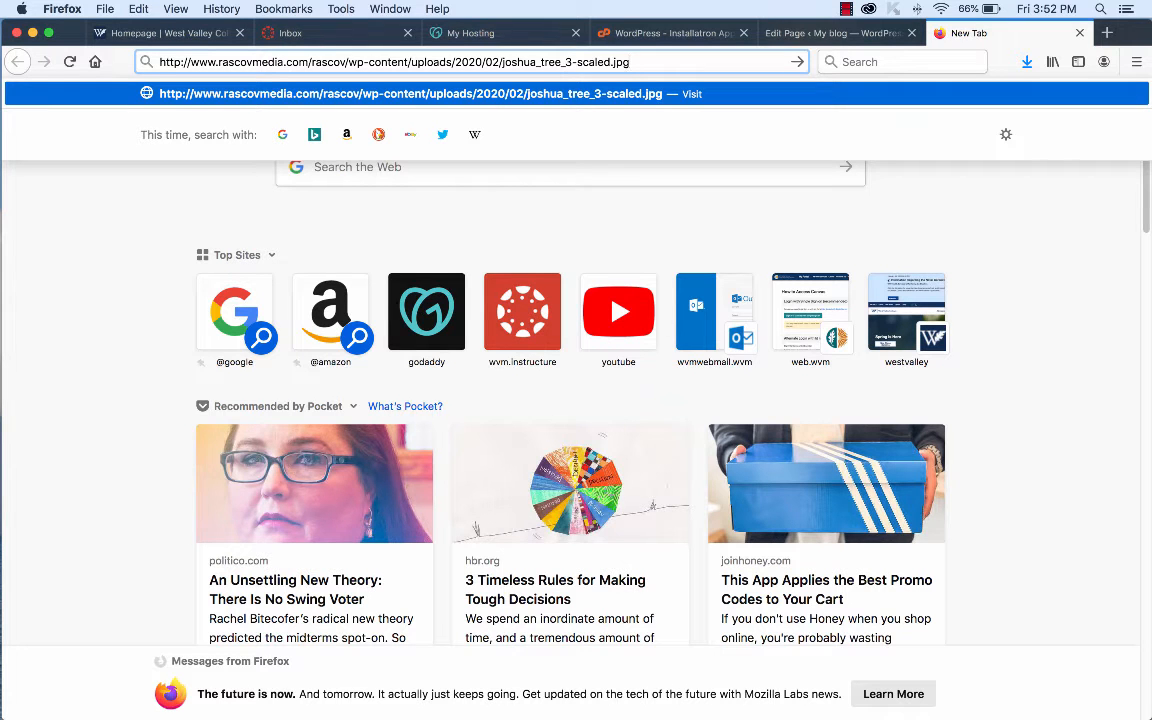
key(Return)
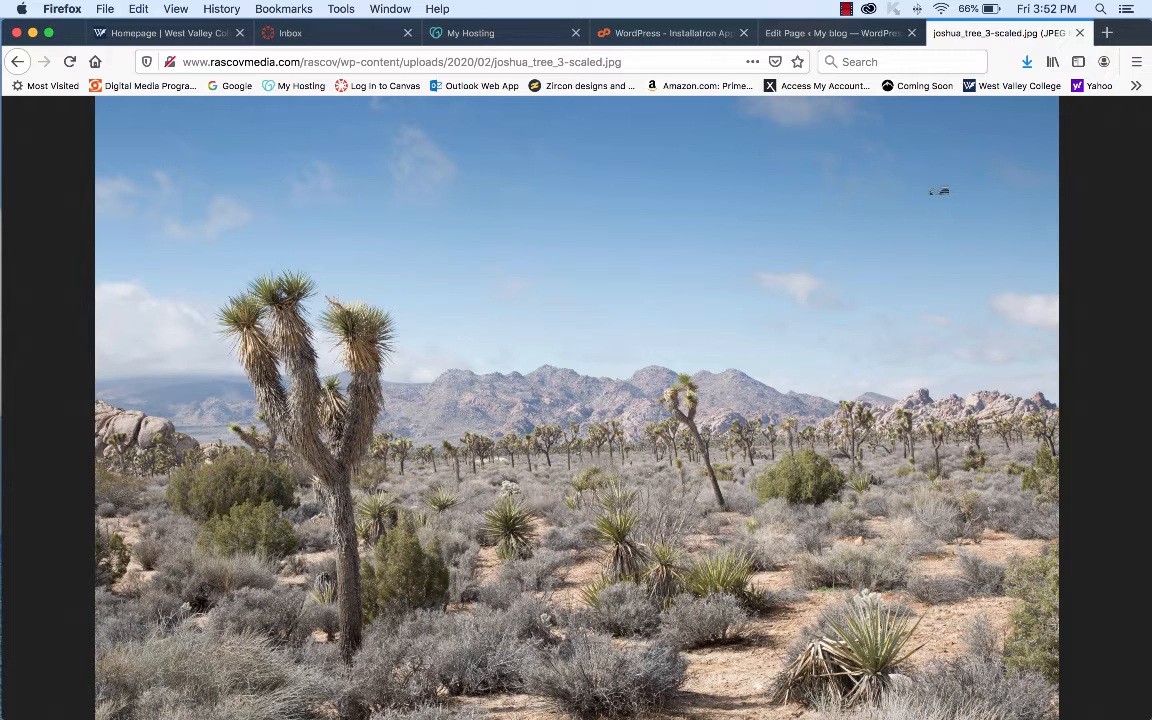
key(super+w)
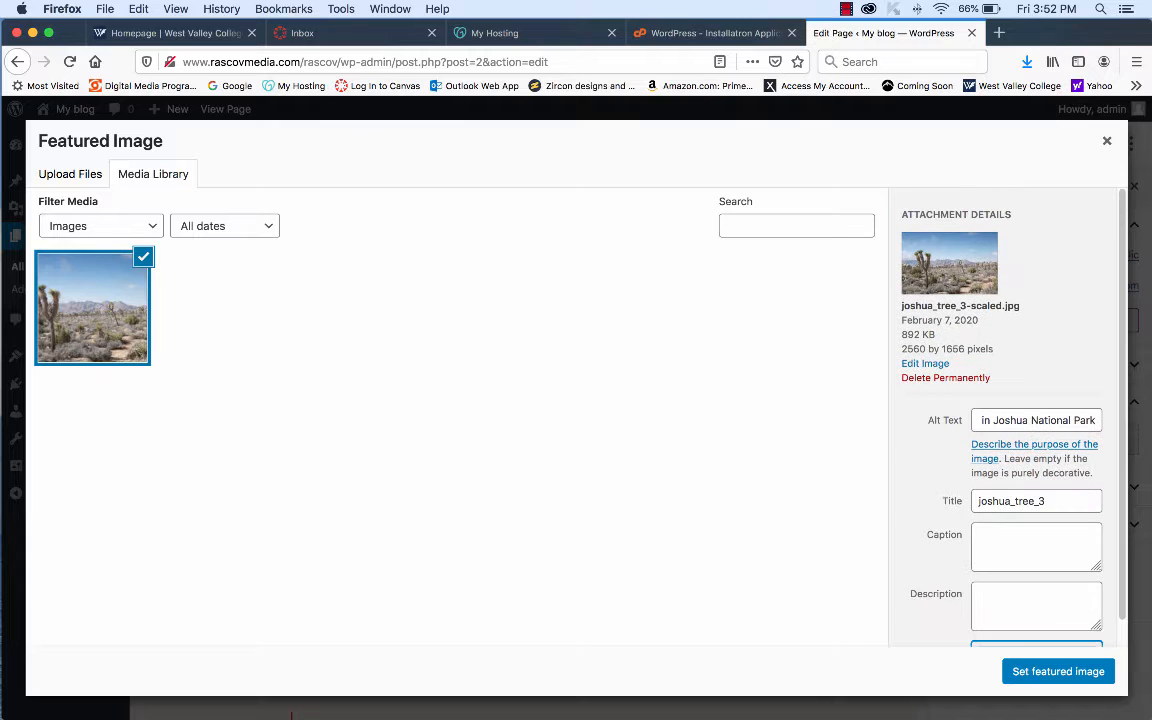
- Set the uploaded Joshua tree image as the page's featured image and check the page content and permalink settings
click(1058, 671)
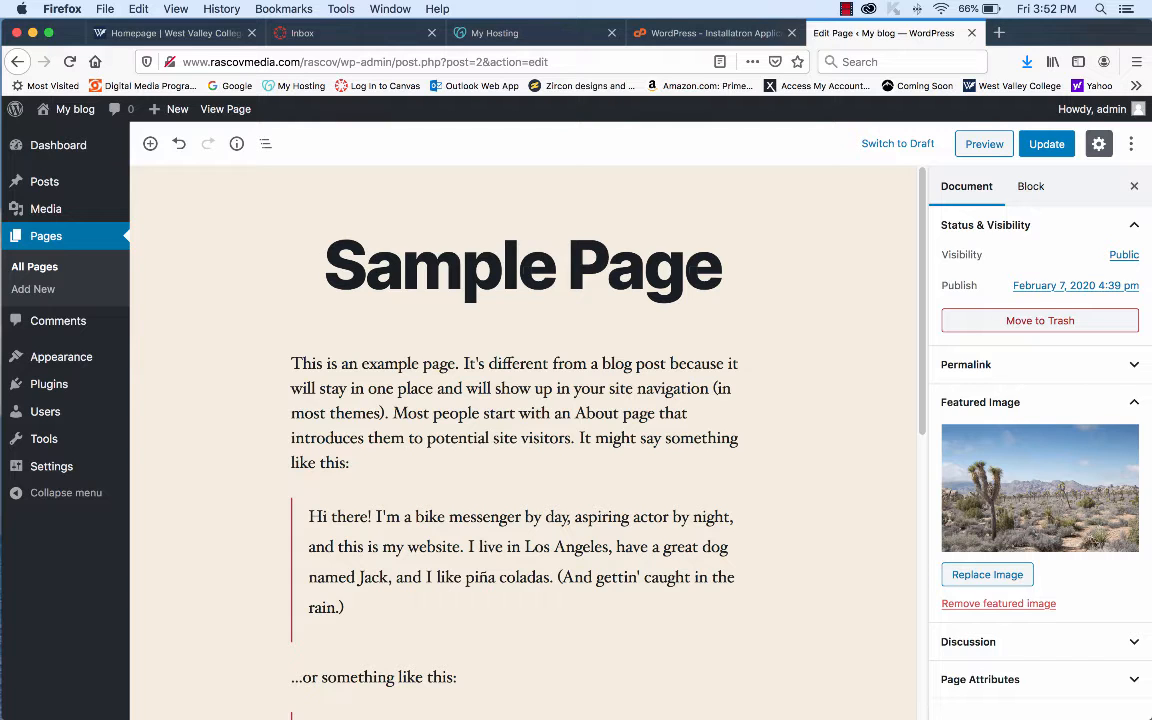
scroll(523, 442, down, 7)
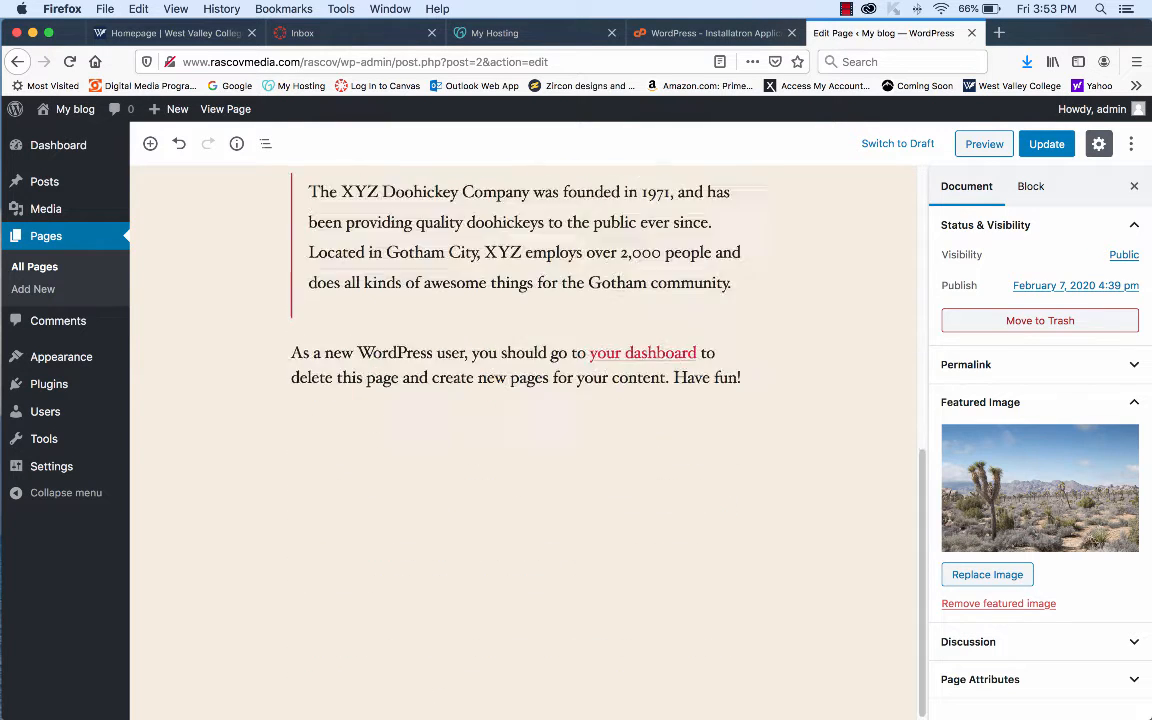
scroll(523, 442, up, 7)
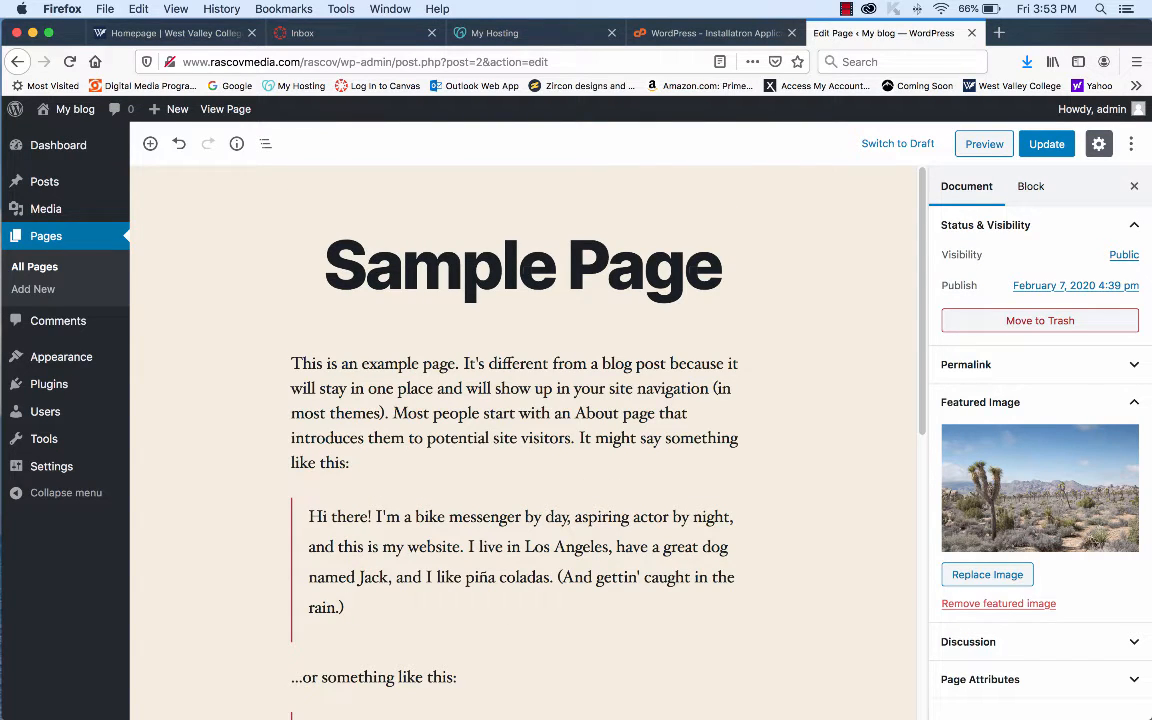
click(1133, 365)
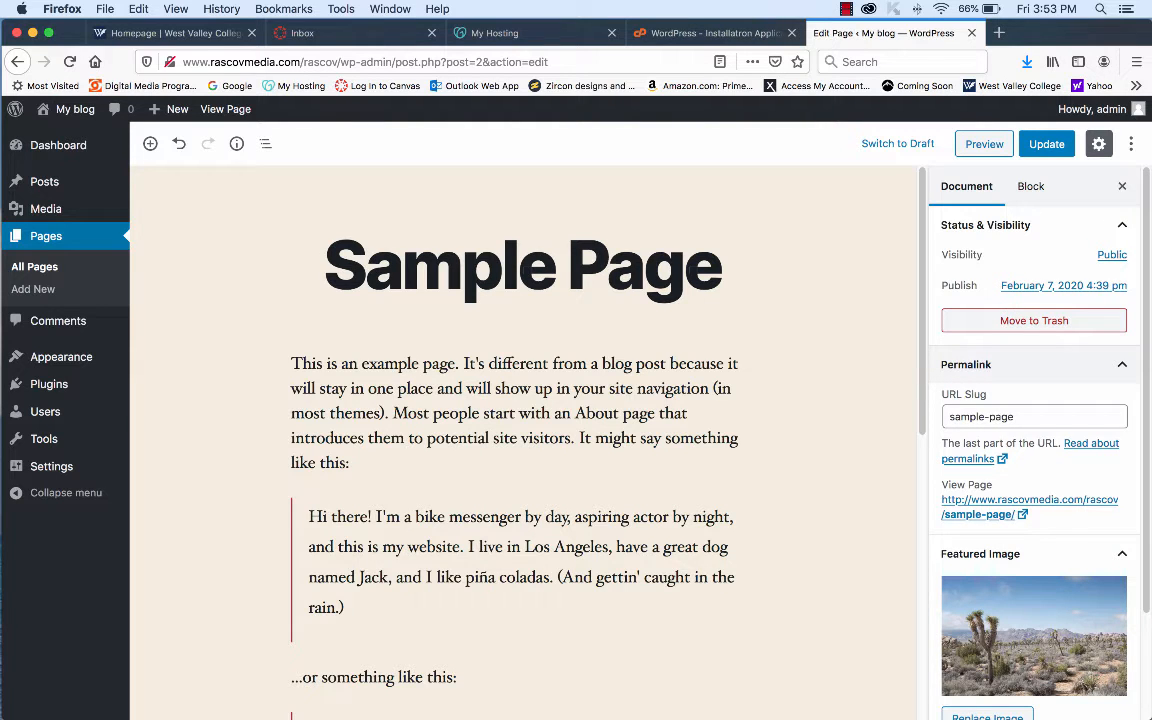
click(1121, 364)
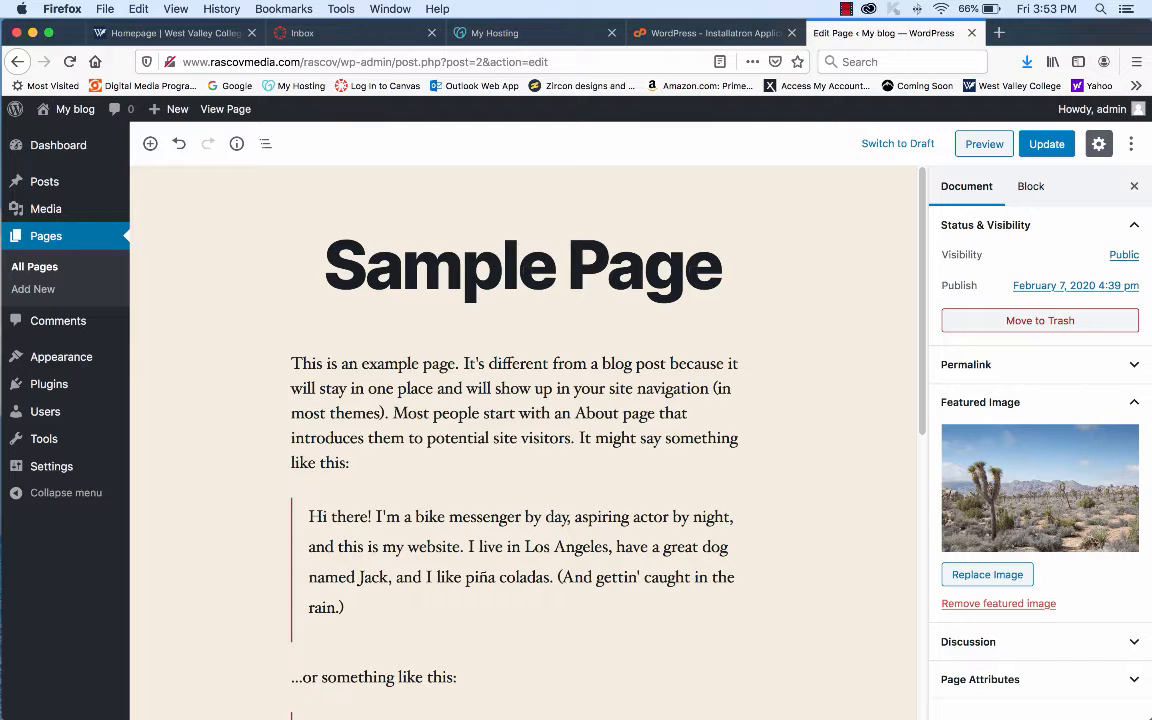
- Switch to Adobe Photoshop CC 2018 and dismiss the subscription reminder
mouse_move(436, 698)
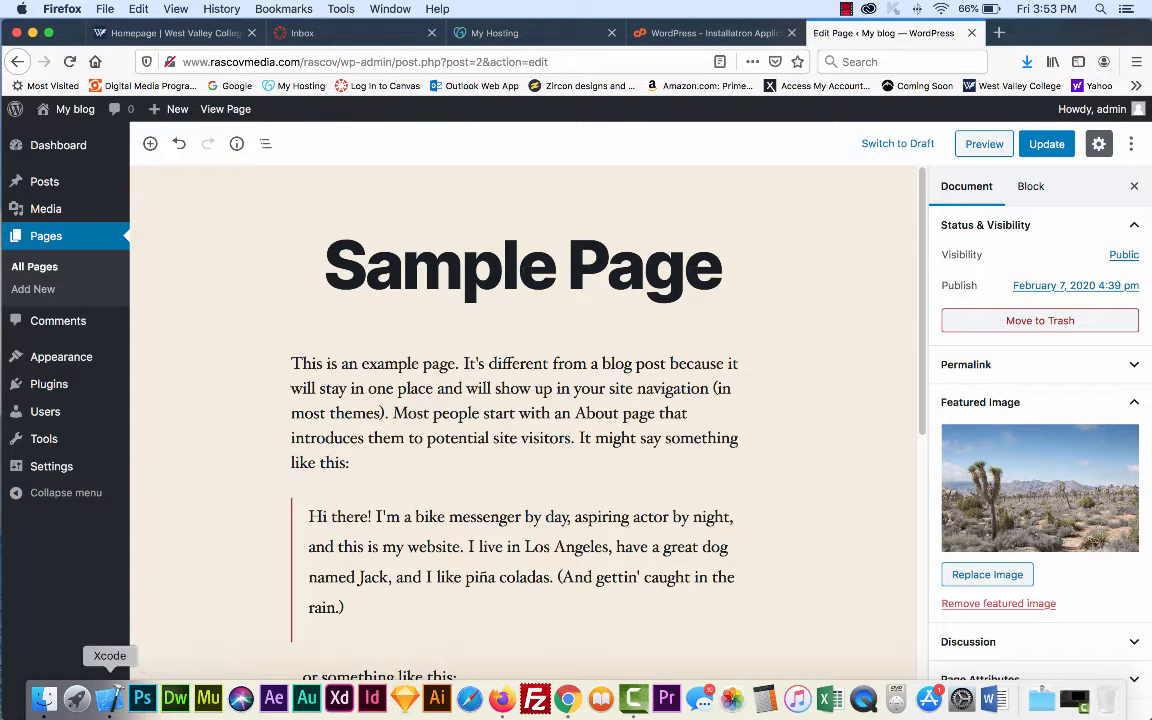
right_click(110, 698)
click(118, 651)
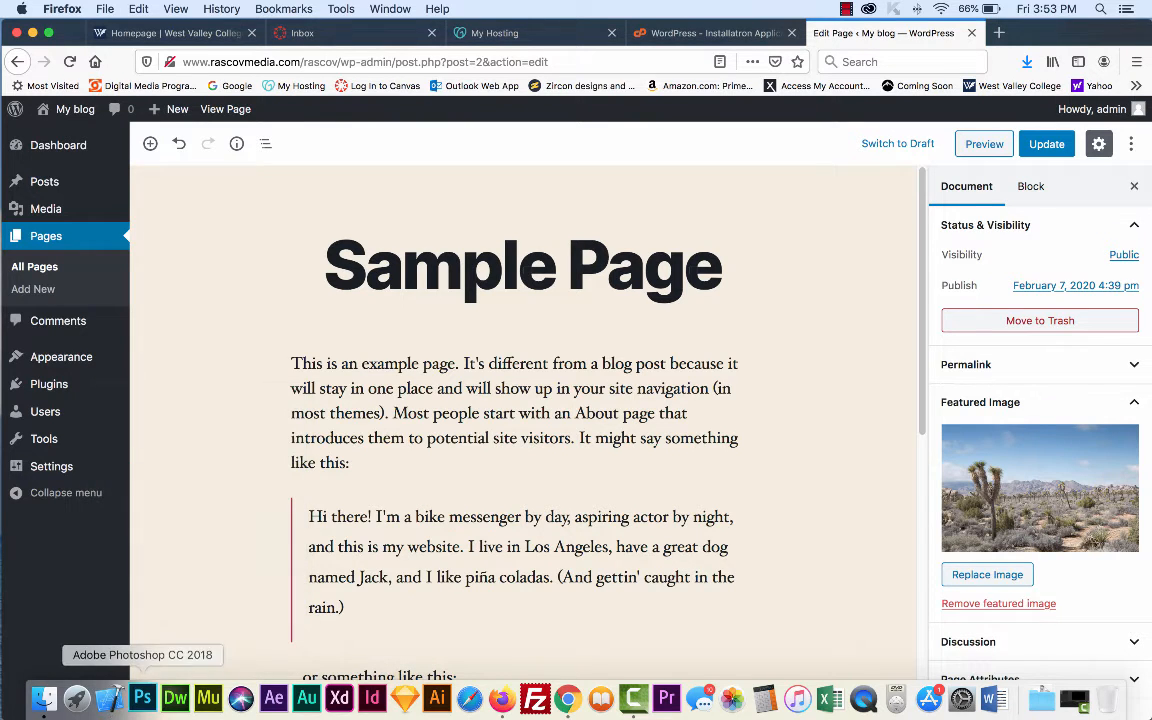
click(142, 698)
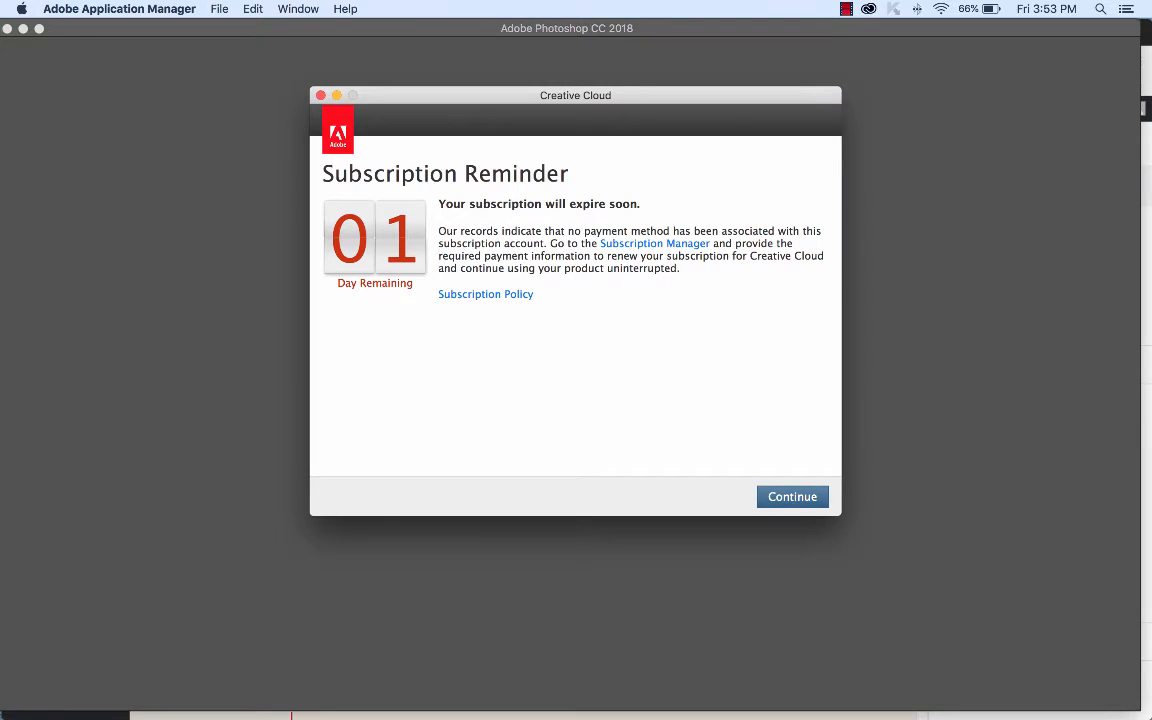
key(Return)
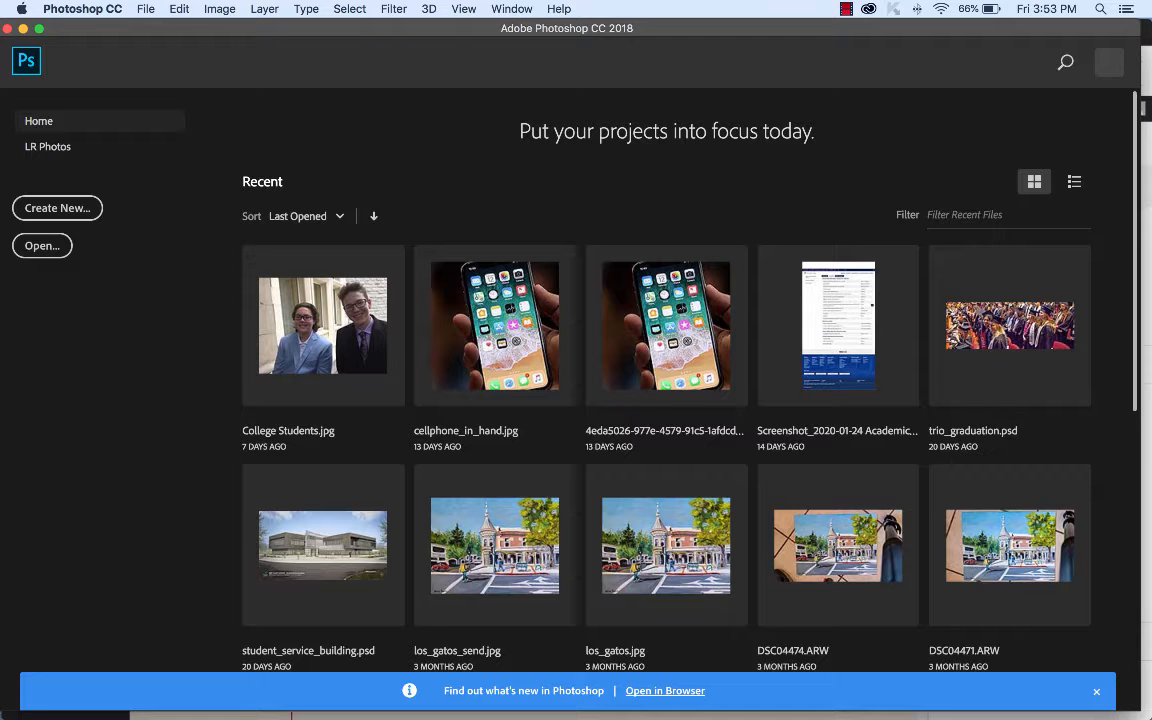
- Open joshua_tree_2.jpg from the Desktop in Photoshop
click(146, 9)
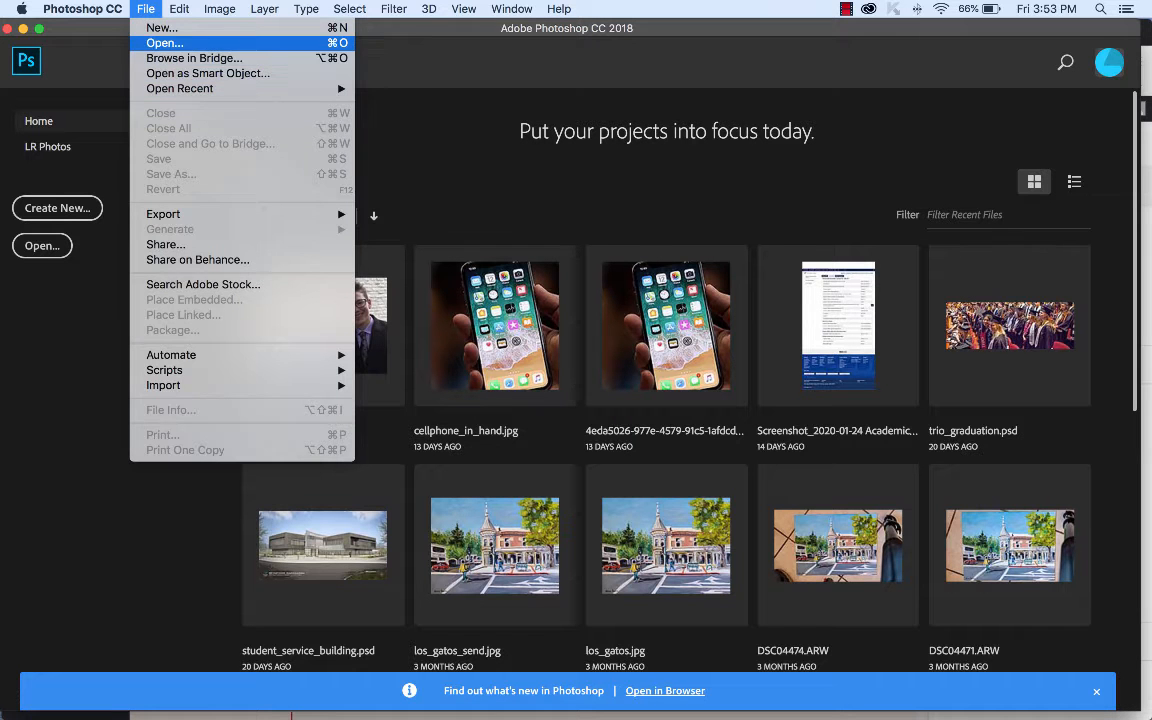
click(164, 43)
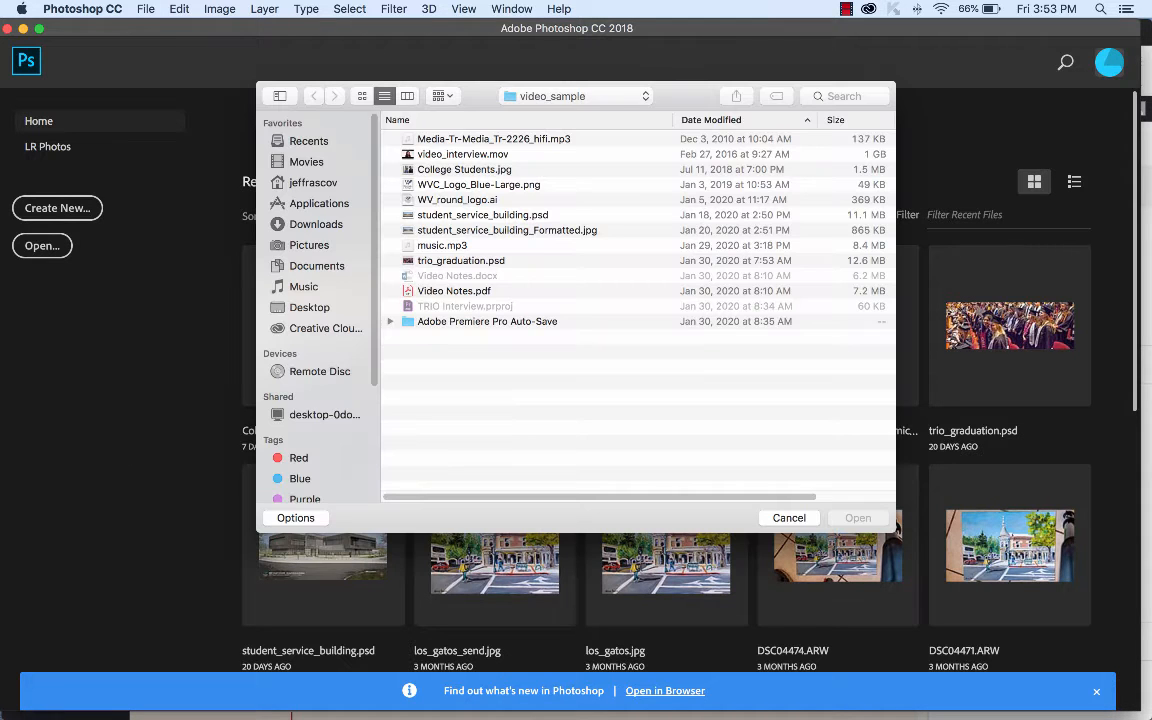
click(309, 307)
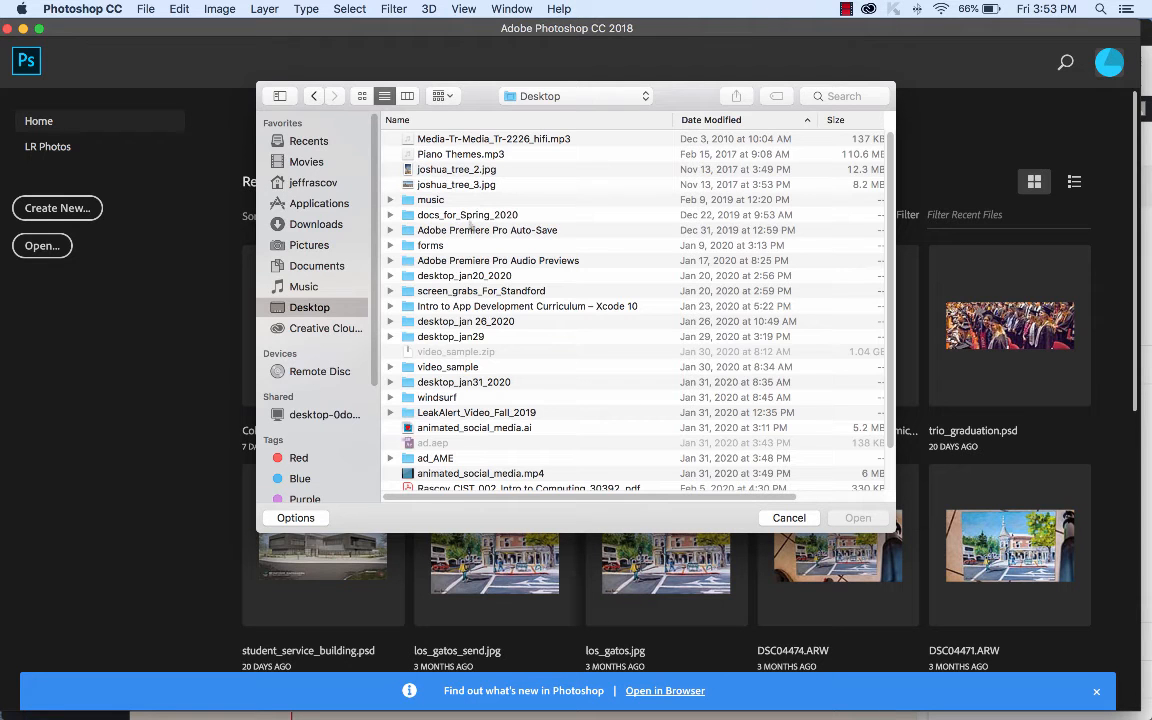
click(424, 169)
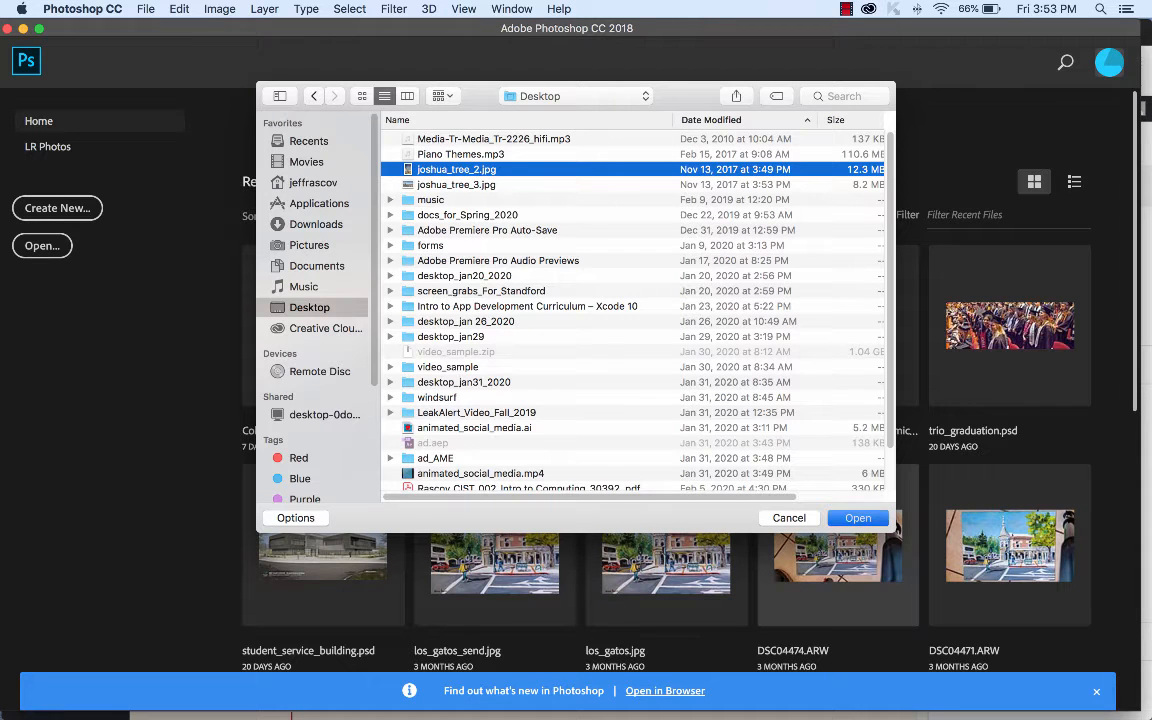
key(Return)
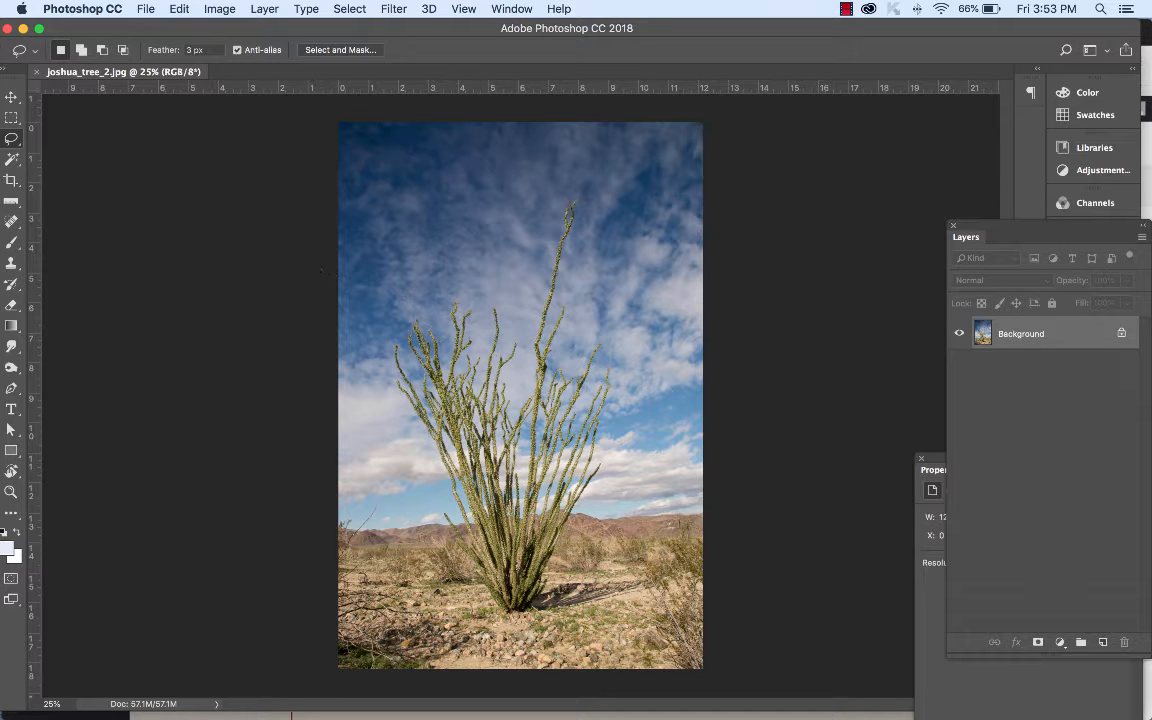
- Resample the photo to a resolution of 72 pixels/inch and a height of 1000 pixels, keeping its proportions
click(219, 9)
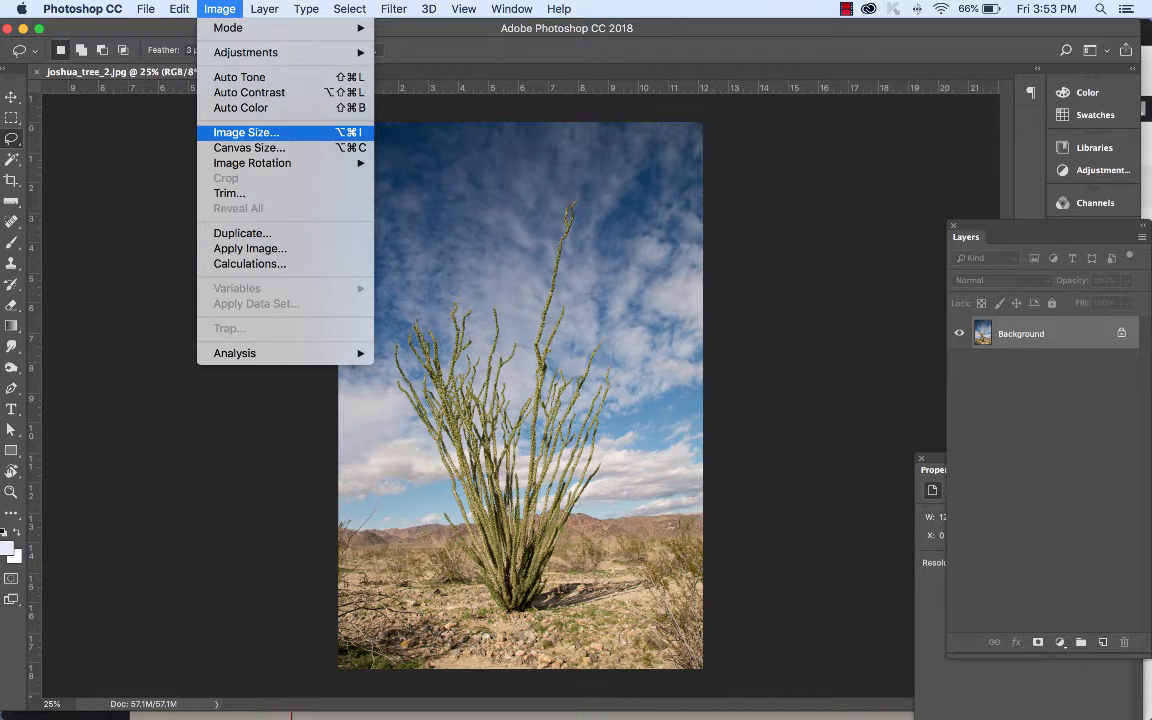
click(245, 132)
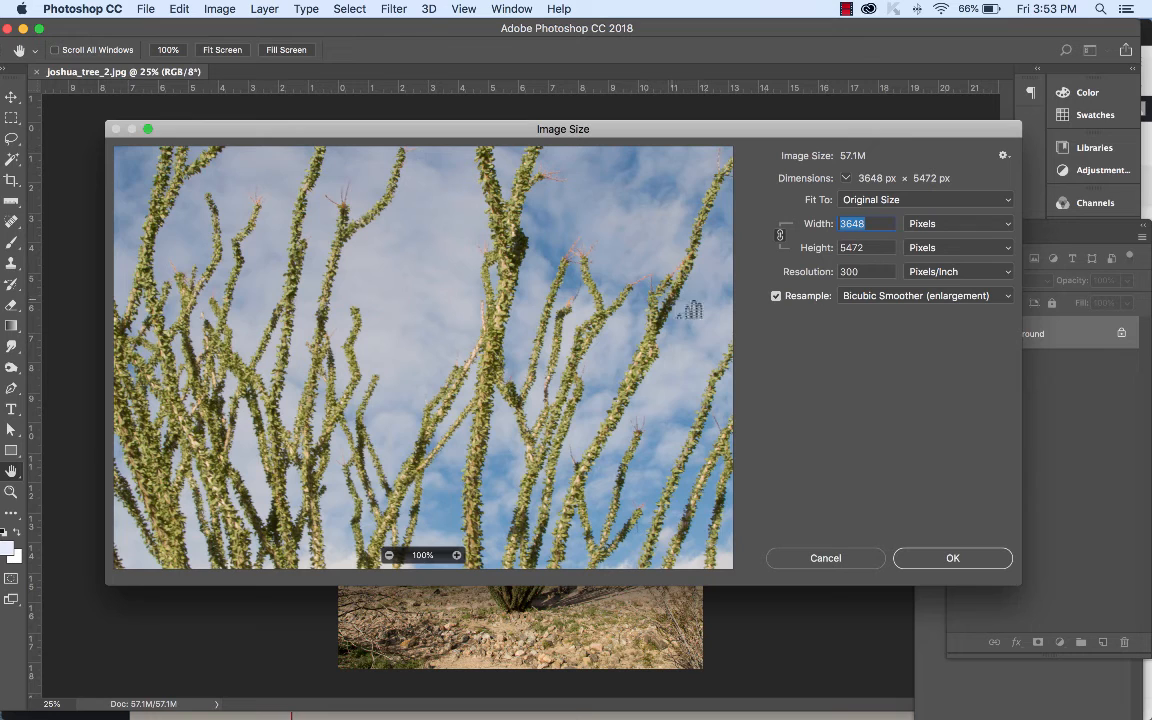
drag(873, 273, 787, 259)
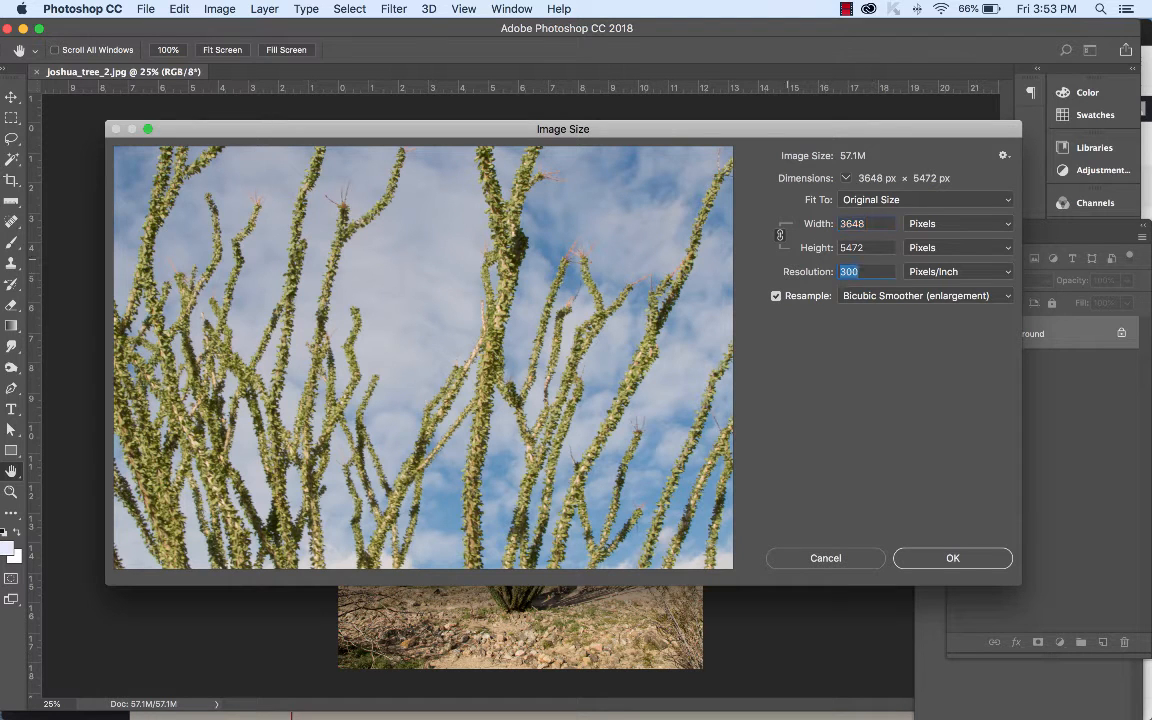
text(72)
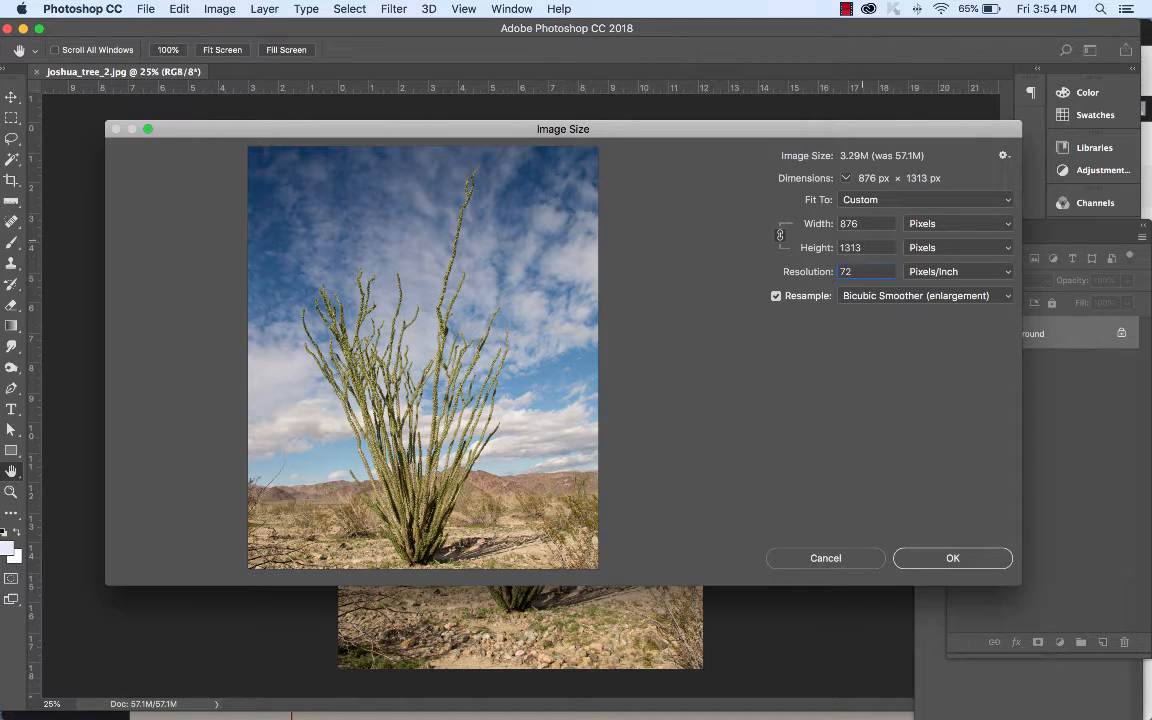
click(818, 250)
text(1000)
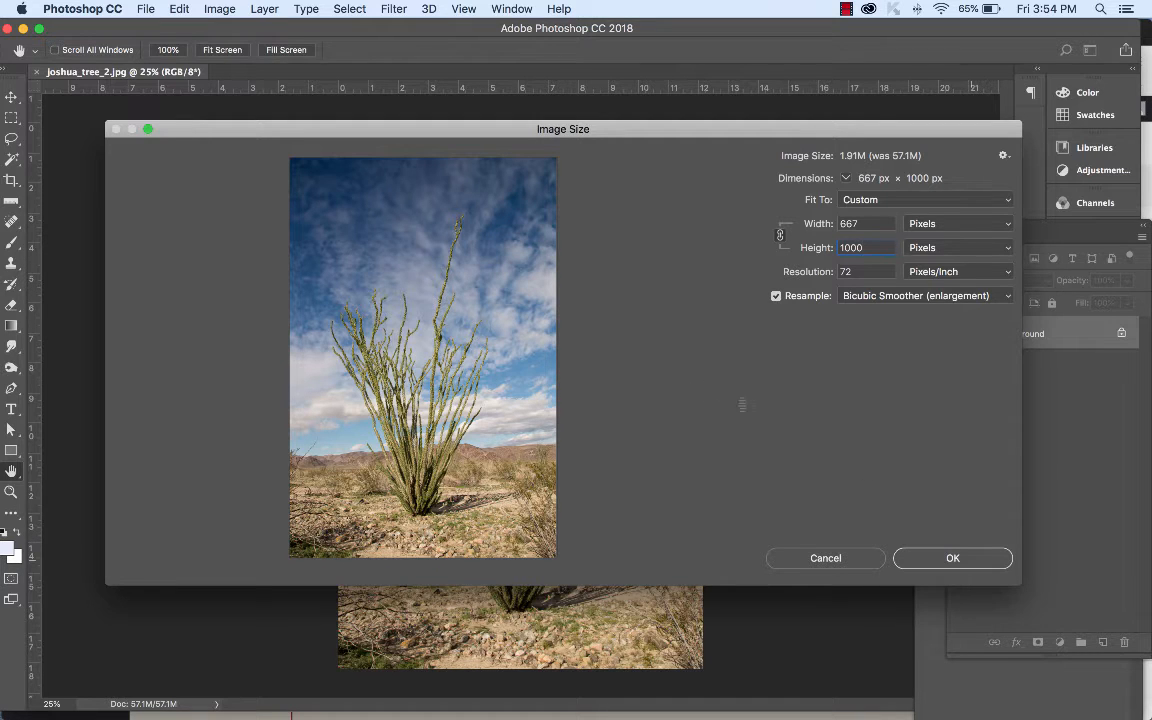
key(Return)
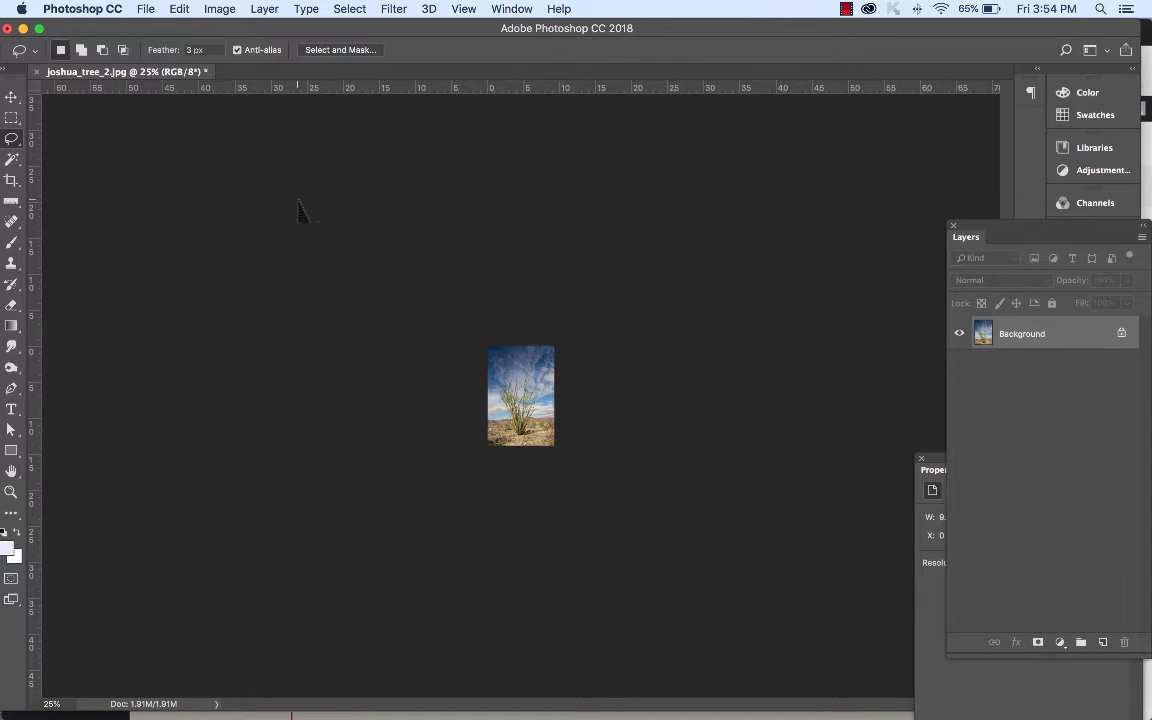
- Save the resized photo to the Desktop as a new JPEG named joshua_tree3.jpg, without replacing joshua_tree_2.jpg
key(super+equal)
key(super+equal)
key(super+equal)
key(super+equal)
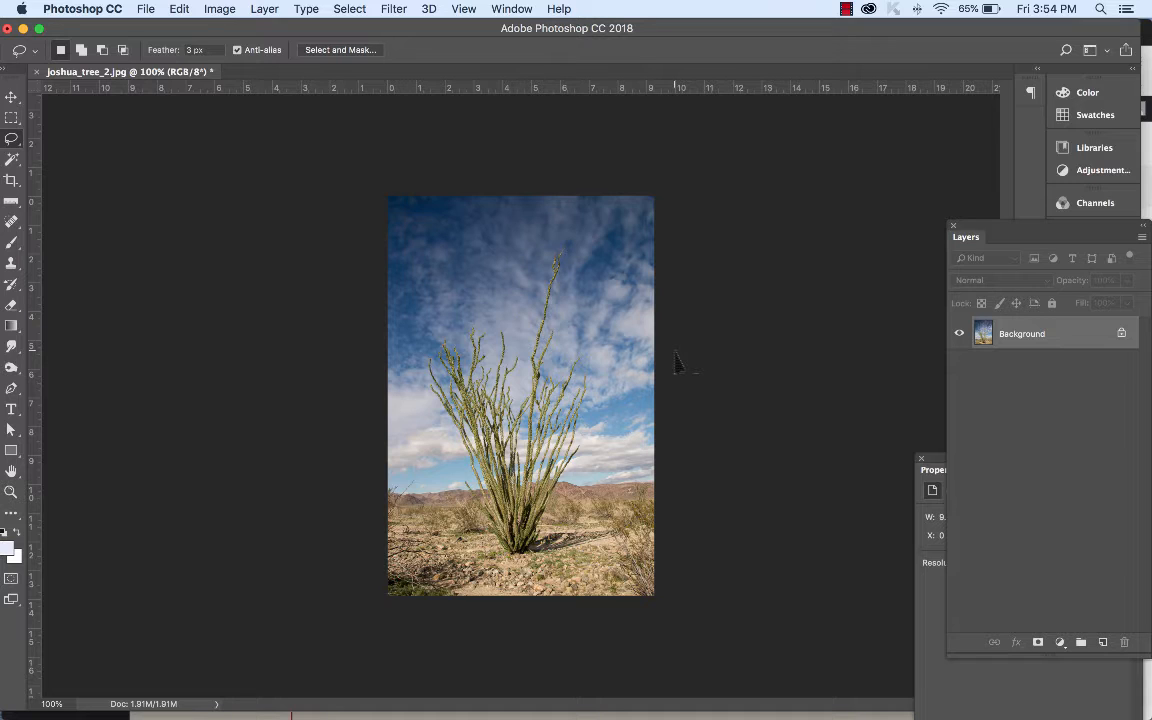
click(145, 9)
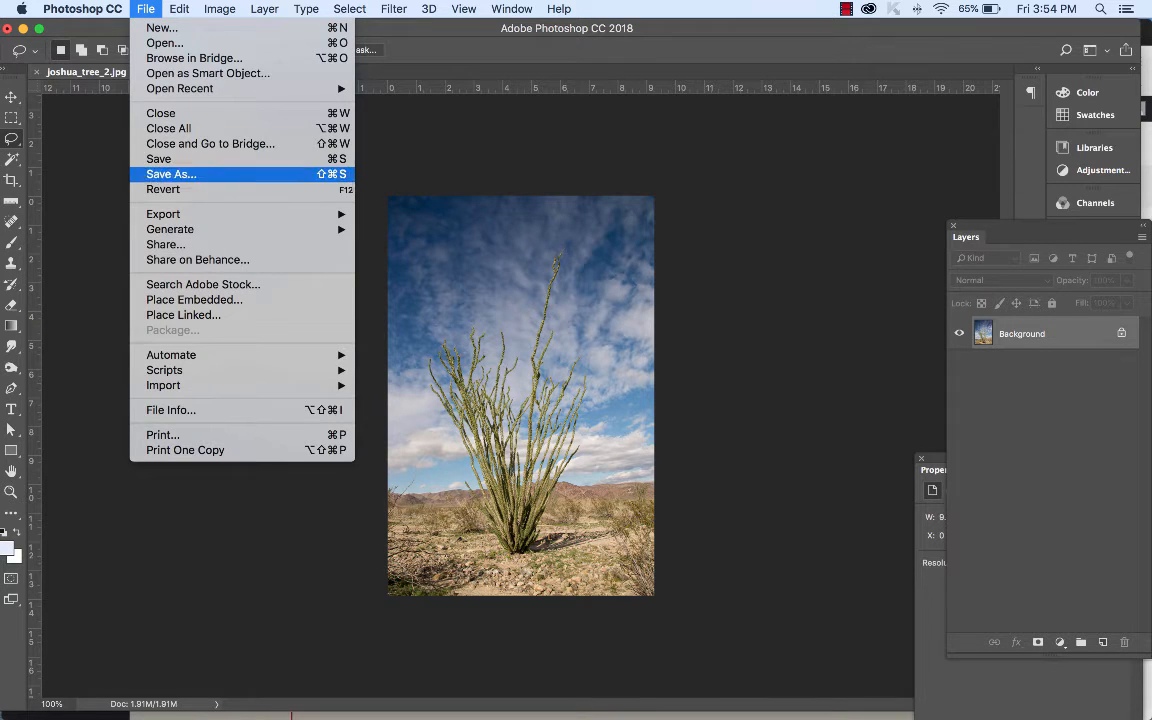
click(171, 174)
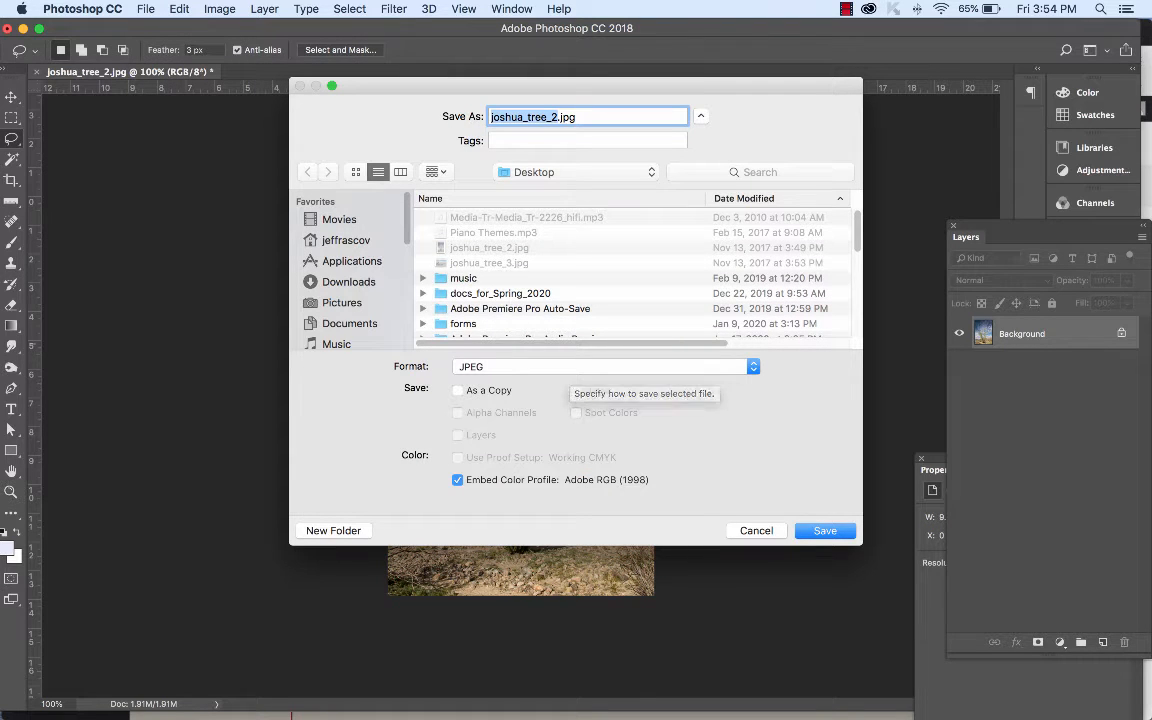
key(Return)
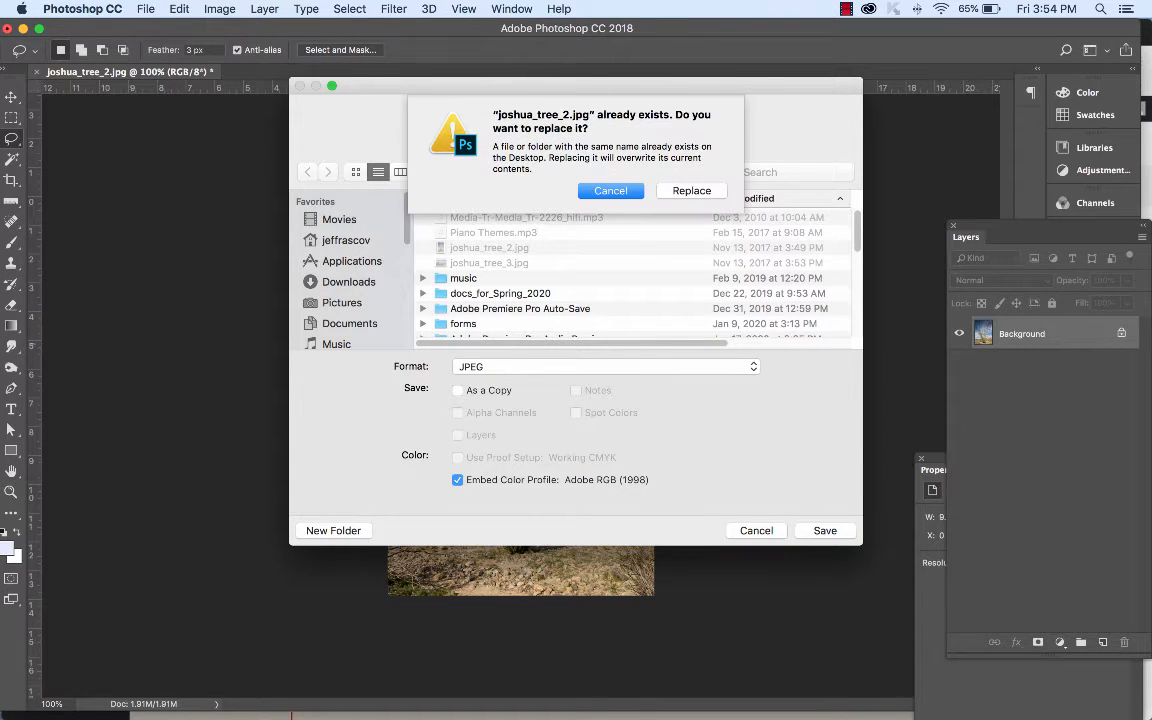
key(Return)
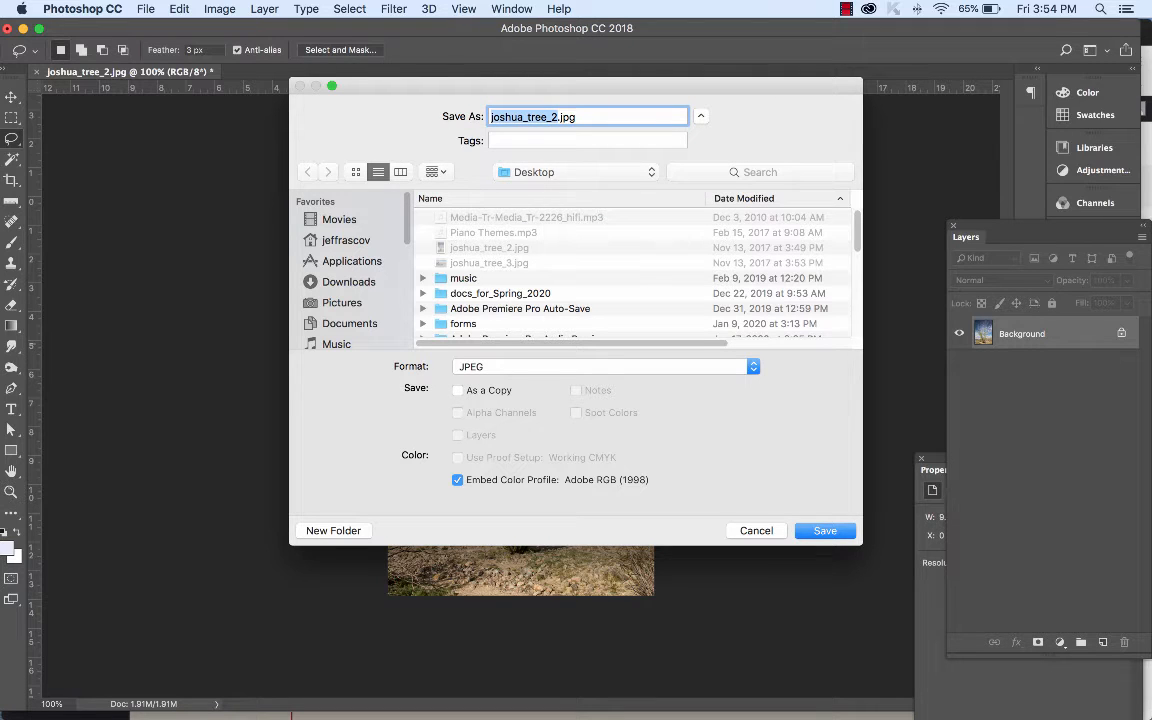
click(558, 117)
key(BackSpace)
key(BackSpace)
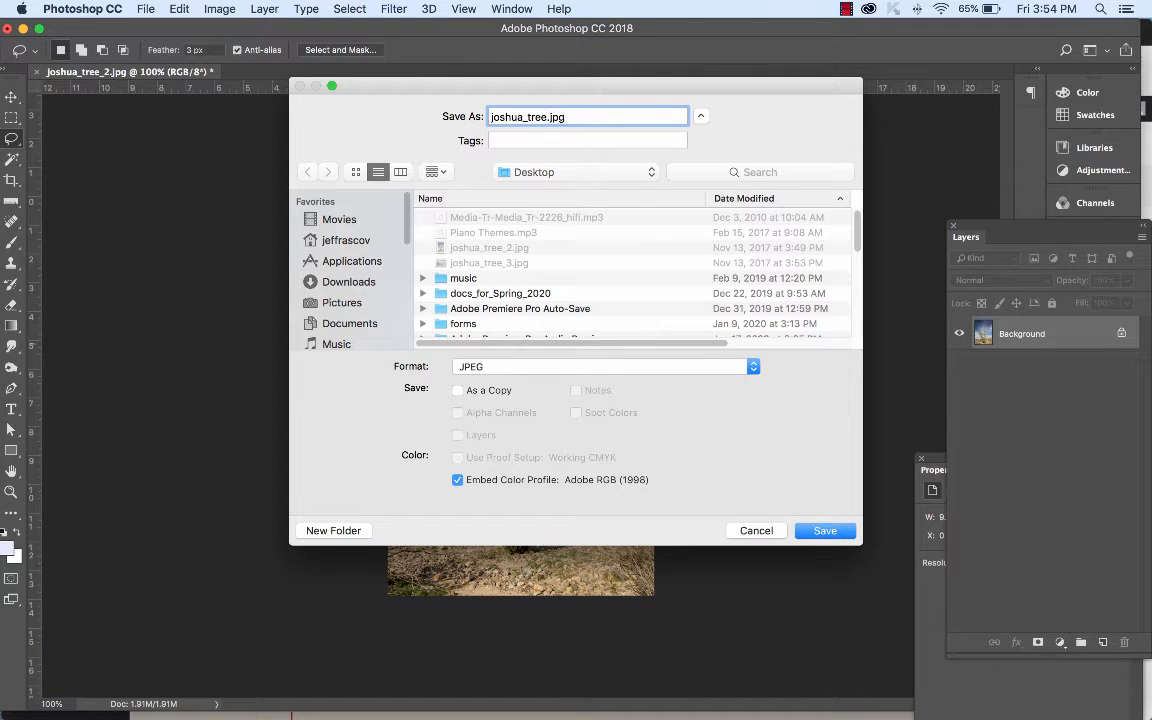
text(3)
key(Return)
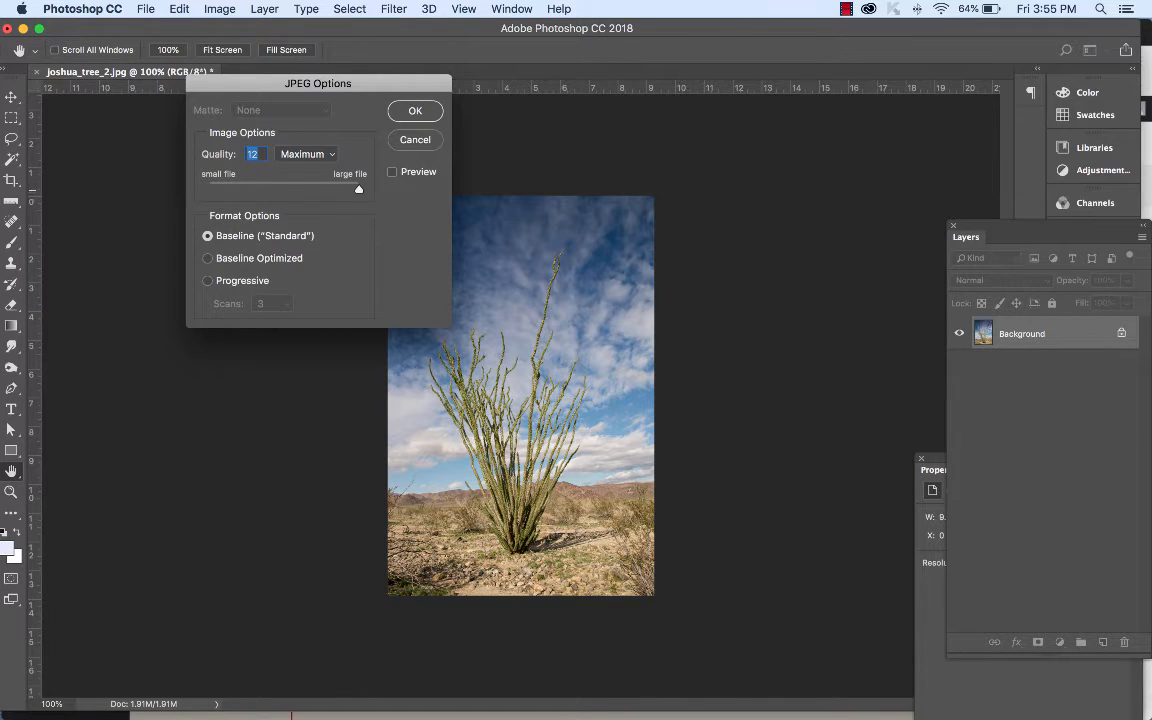
- Turn on the JPEG preview, lower the quality two levels below 8, and finish saving
key(Down)
key(Down)
key(Down)
key(Down)
mouse_move(310, 189)
mouse_down()
mouse_move(320, 189)
mouse_move(307, 189)
mouse_up()
click(392, 172)
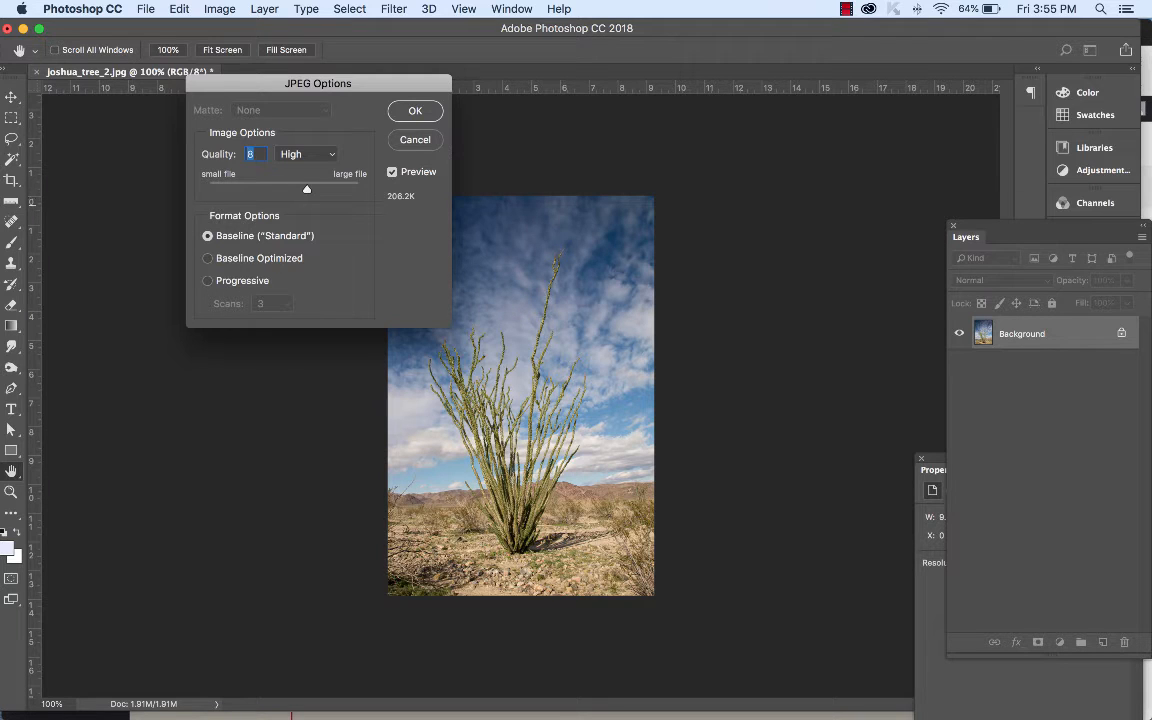
key(Down)
key(Down)
click(418, 112)
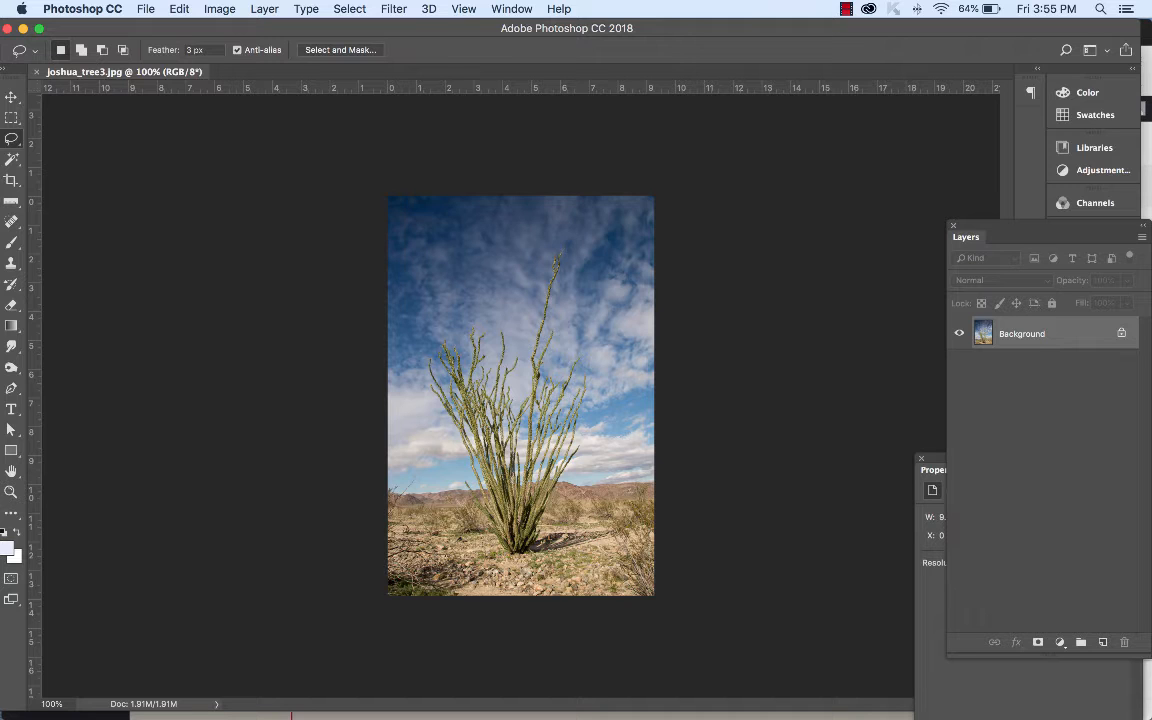
- Switch to the WordPress page editor in Firefox and insert an Image block above the first paragraph
click(82, 9)
click(103, 163)
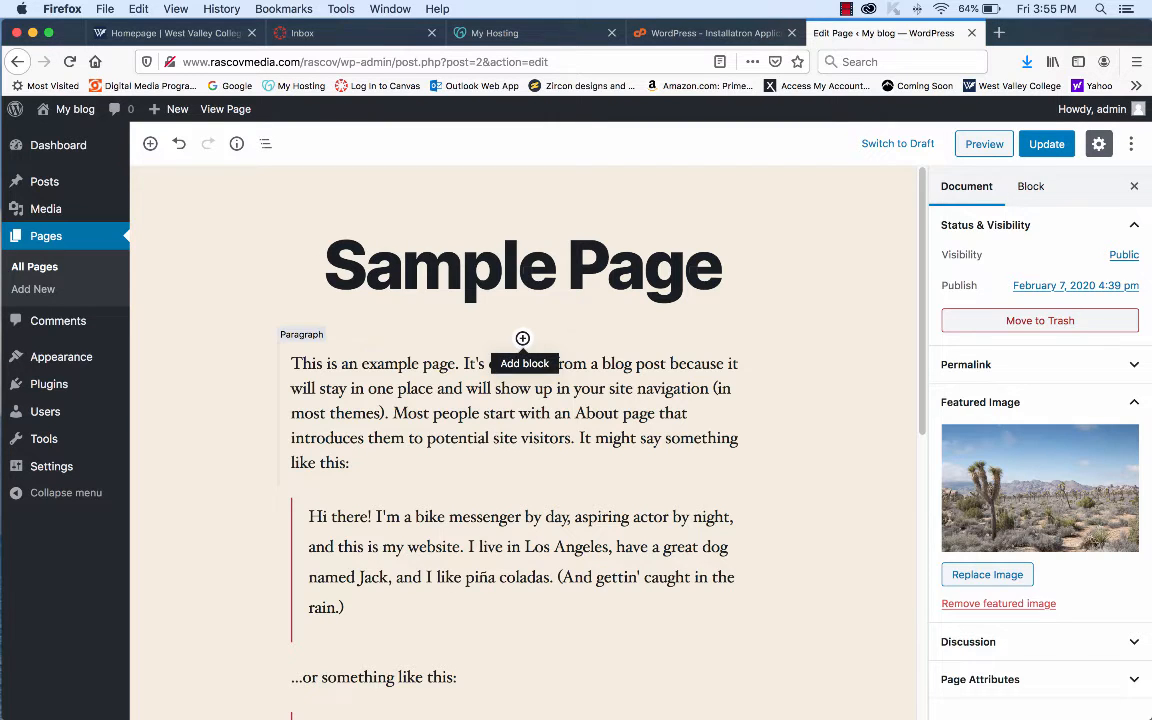
click(522, 338)
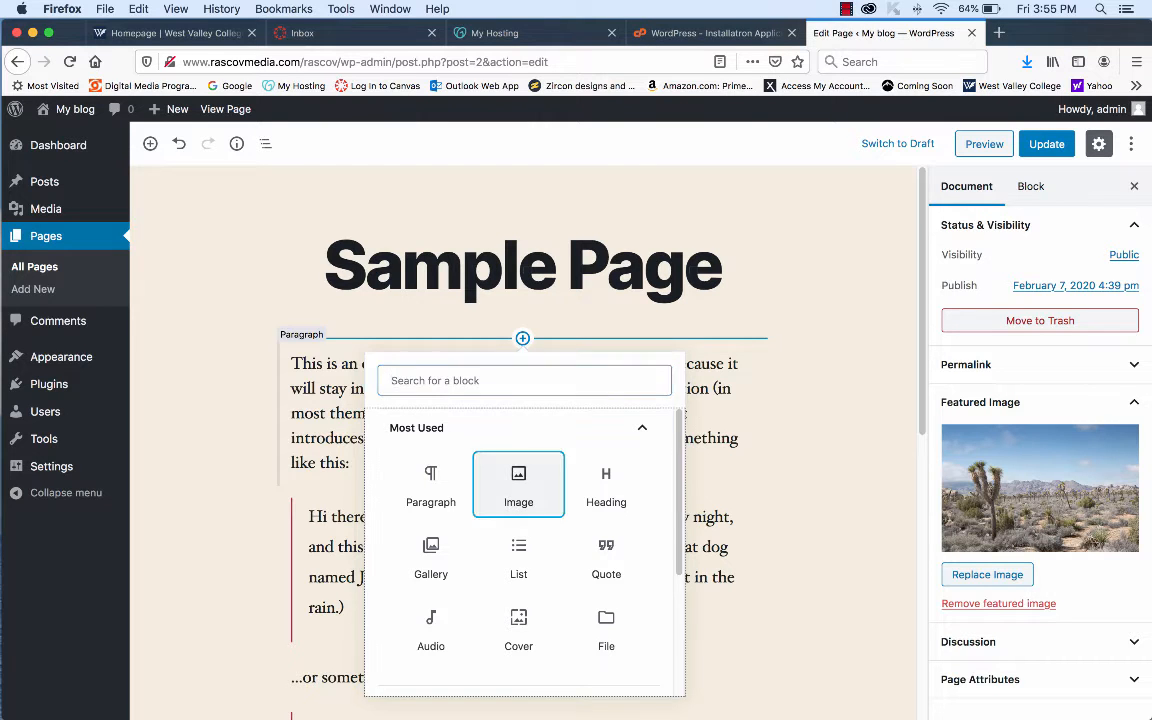
click(518, 485)
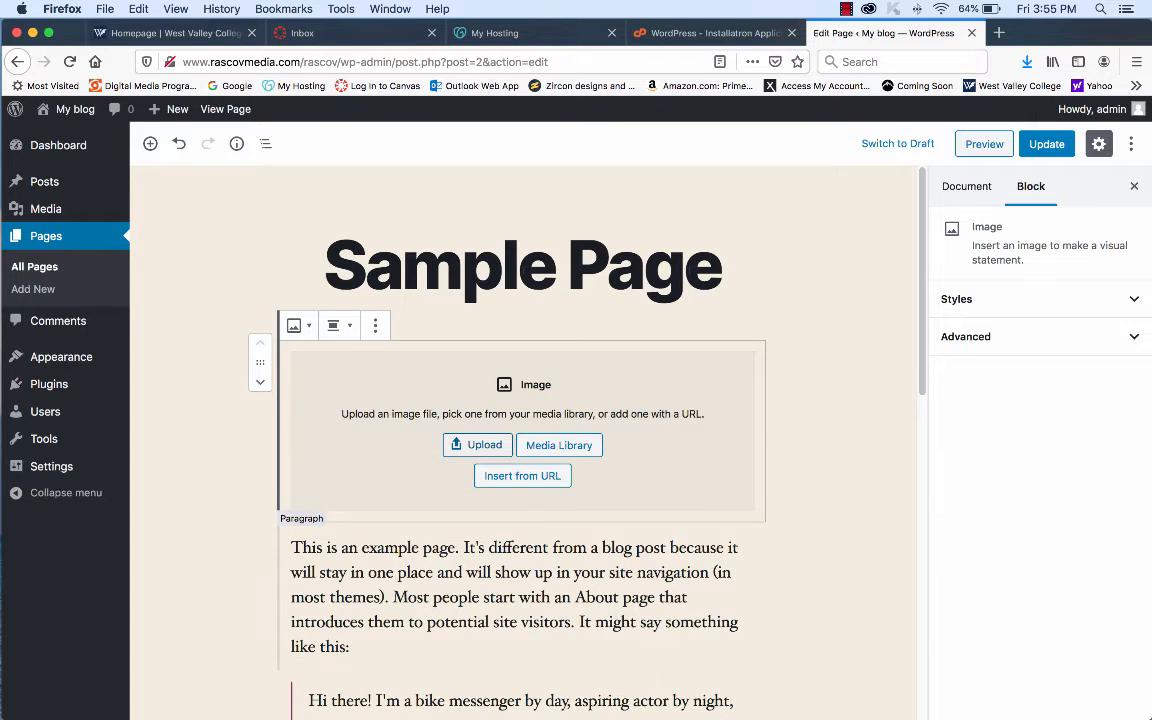
- Upload joshua_tree3.jpg from the Desktop into the new Image block and look over the placed photo
click(478, 445)
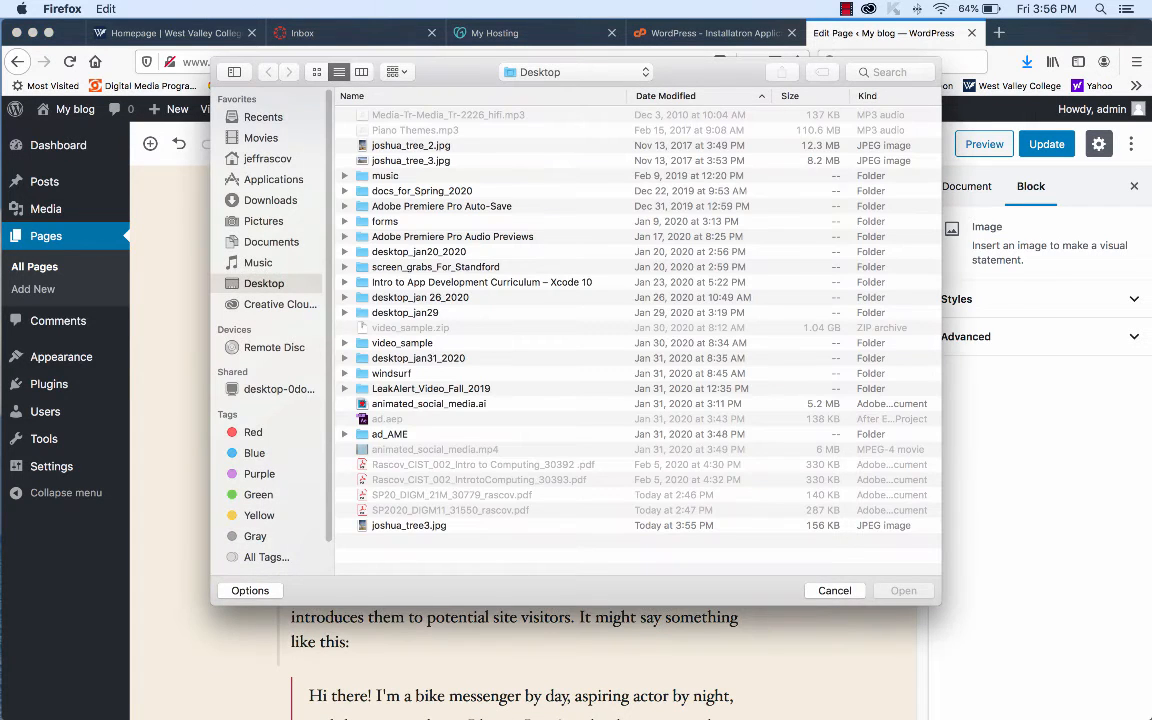
click(800, 527)
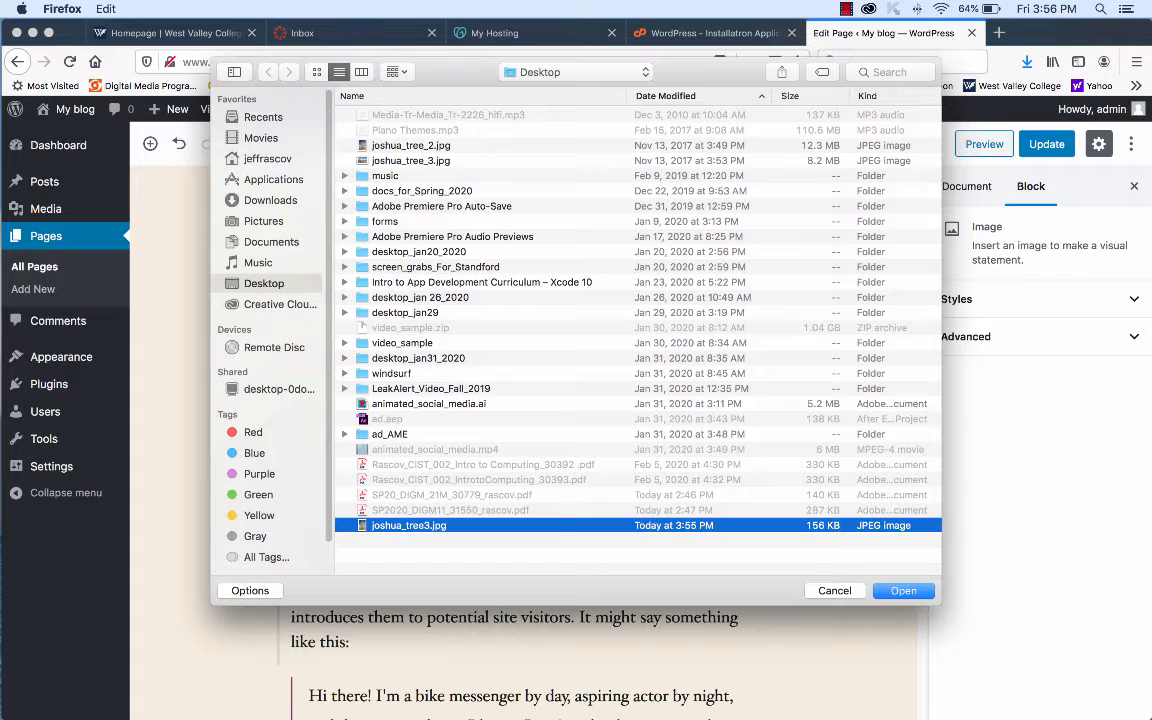
click(903, 590)
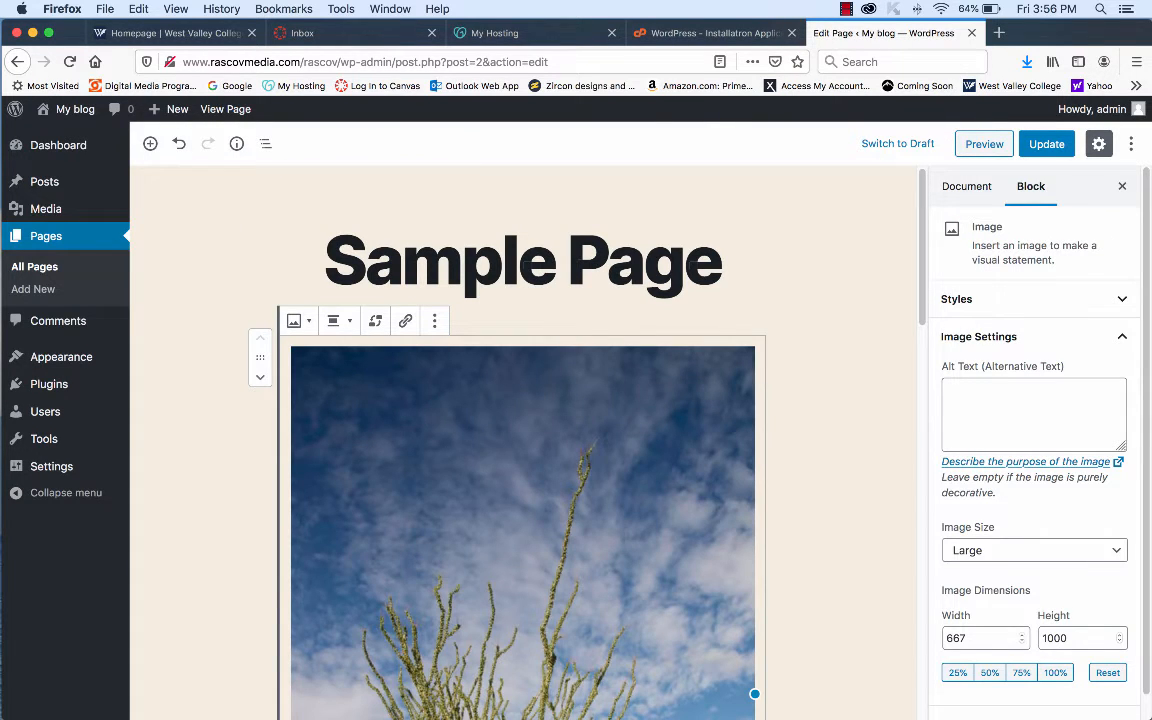
scroll(523, 450, down, 5)
scroll(523, 450, up, 5)
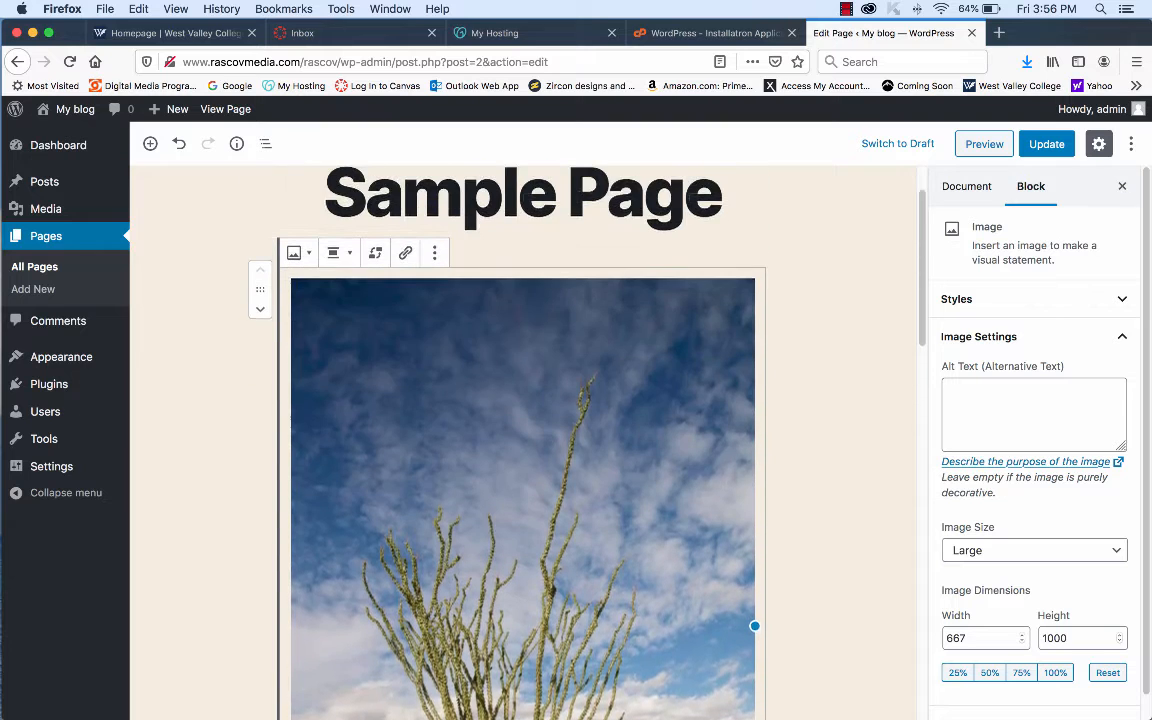
scroll(523, 450, down, 5)
scroll(523, 450, up, 4)
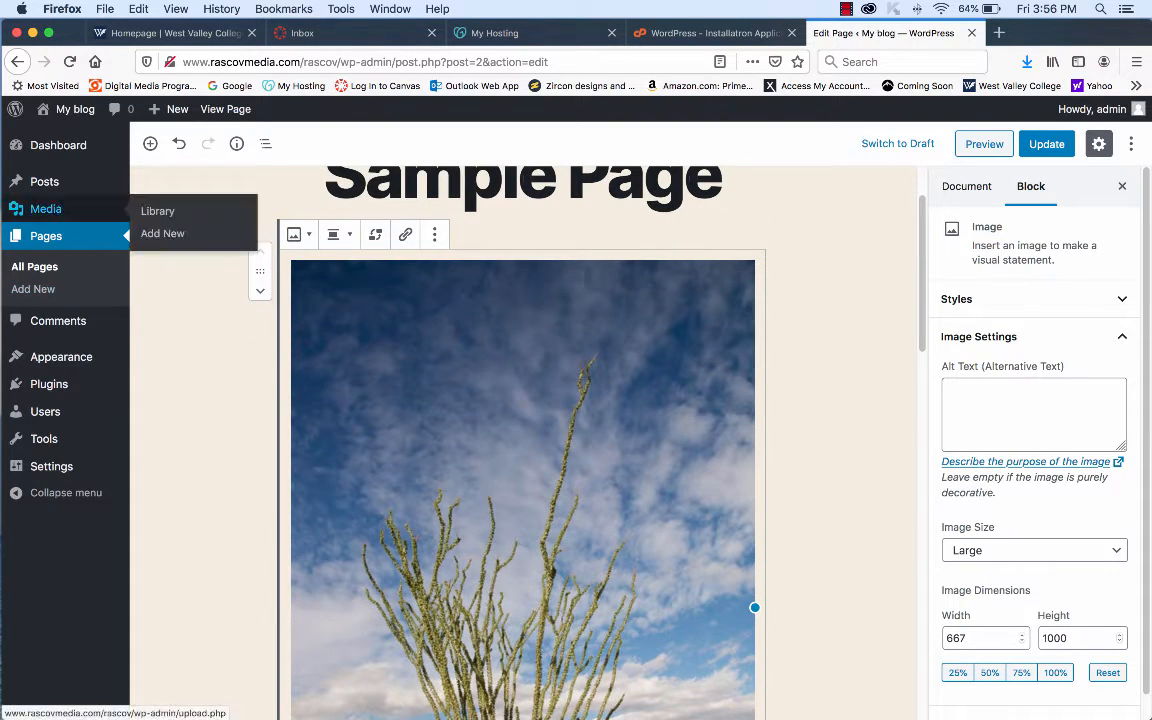
click(45, 209)
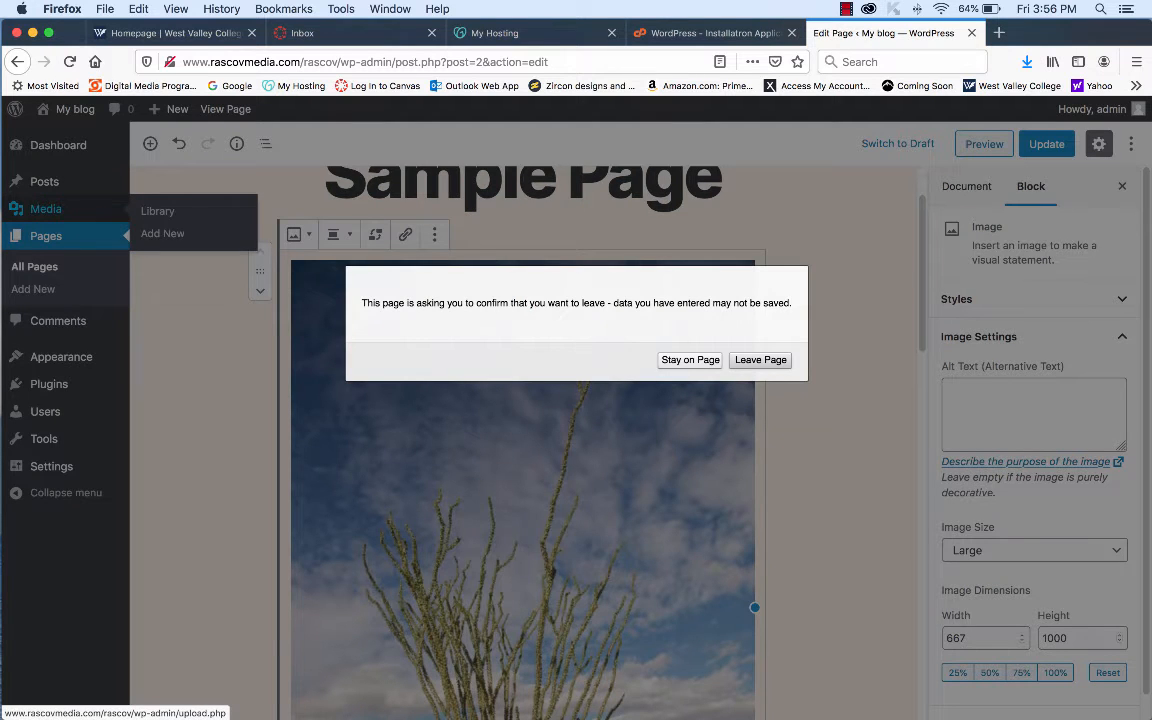
click(690, 360)
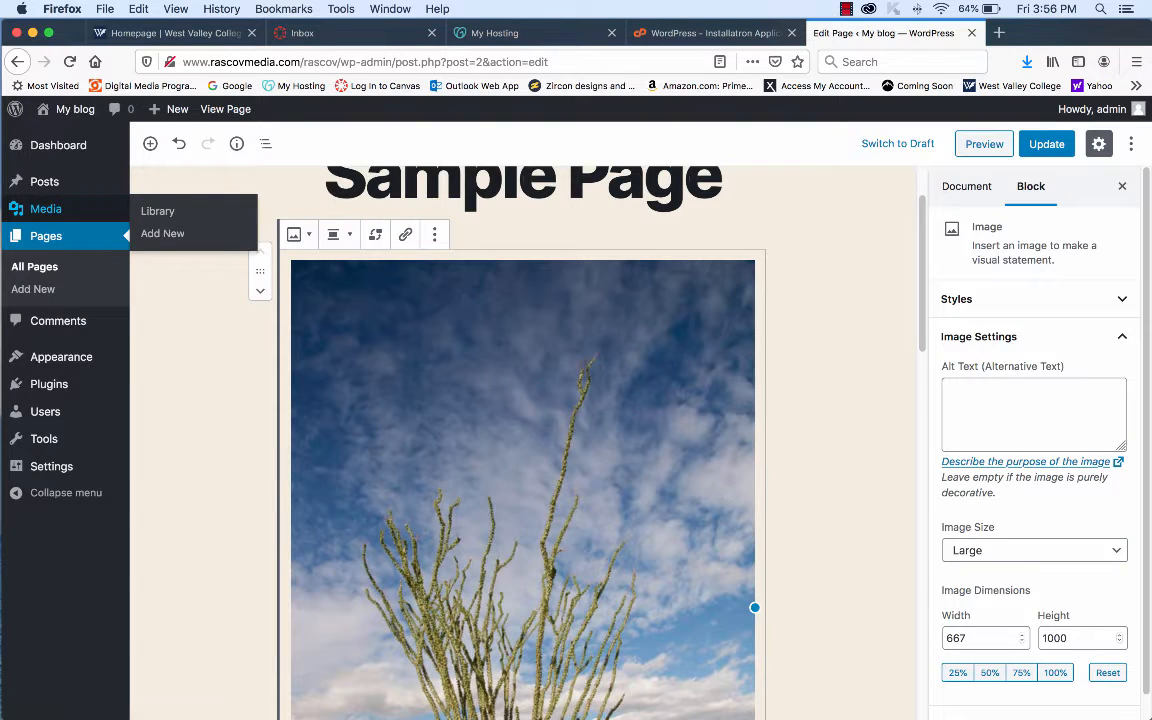
scroll(523, 443, up, 2)
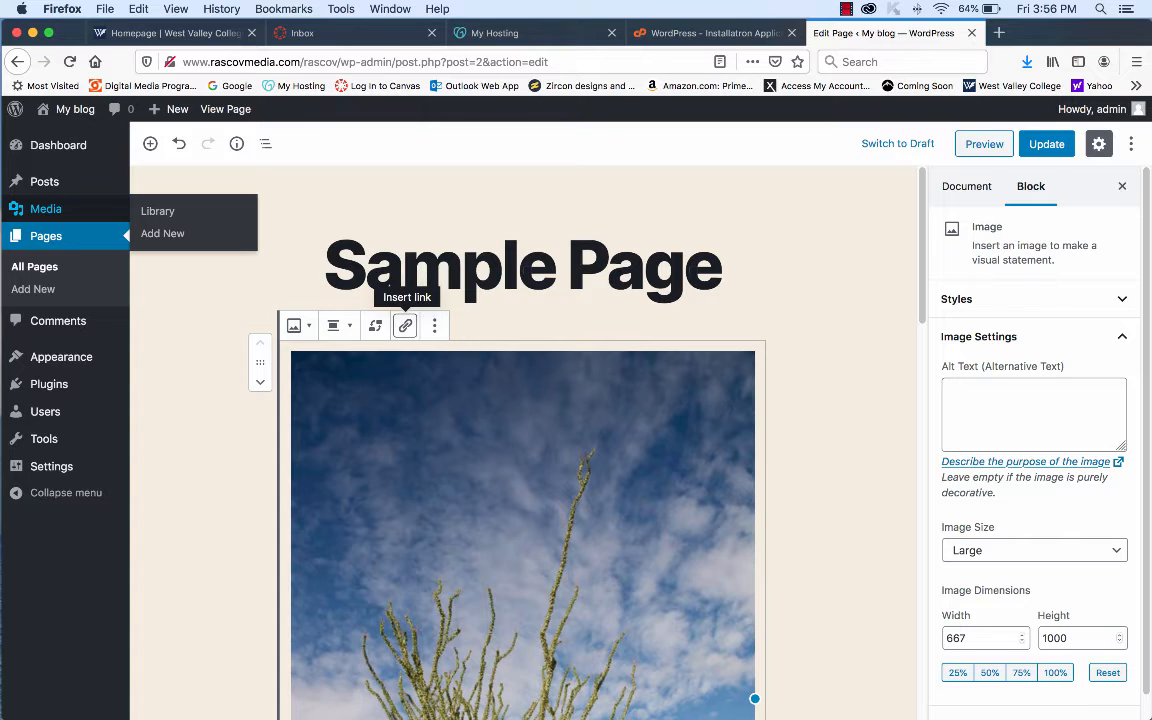
click(405, 326)
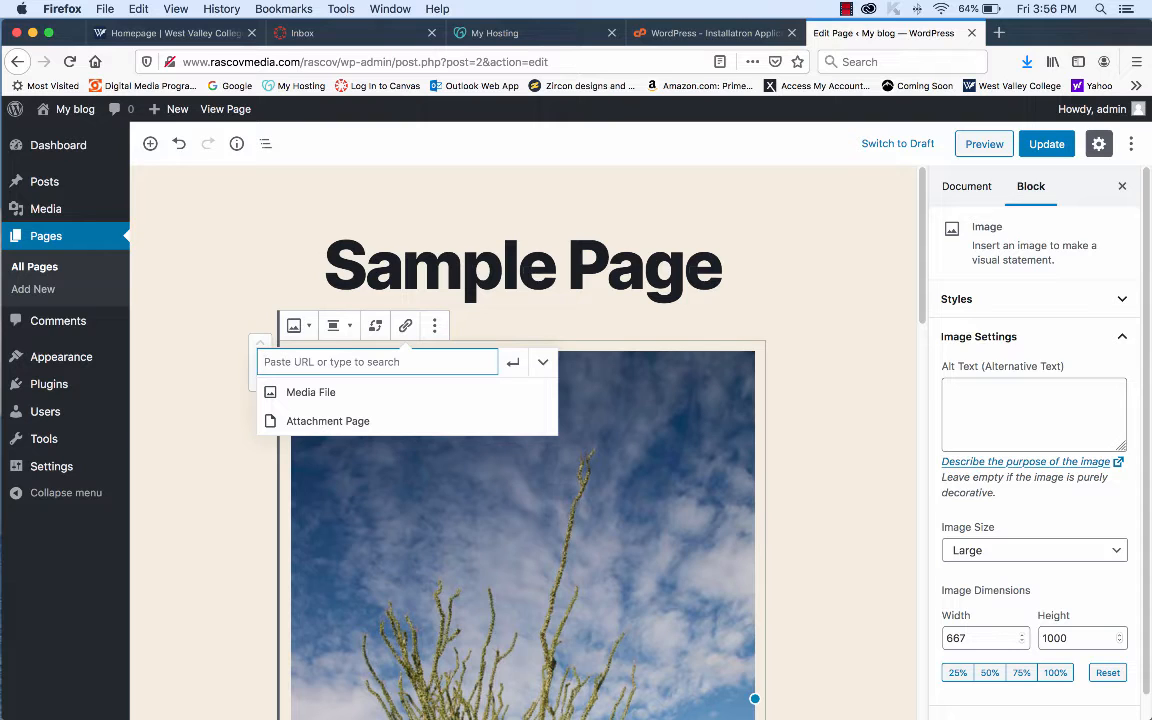
text(htt)
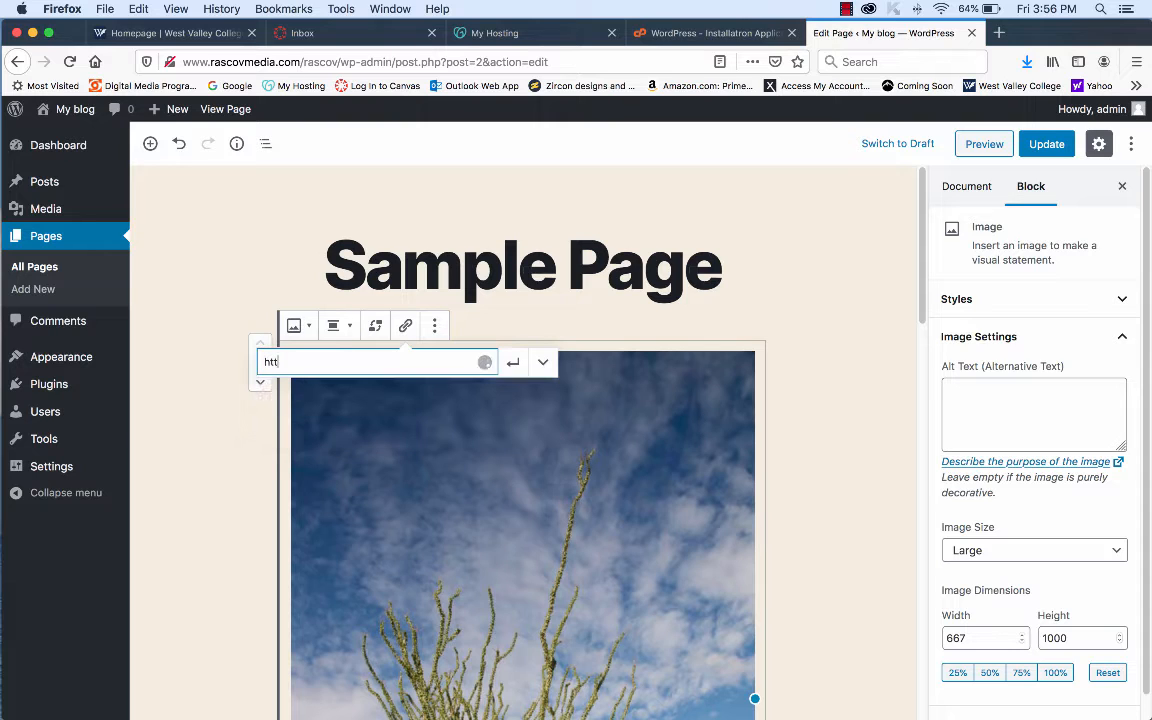
text(p://www.google.com)
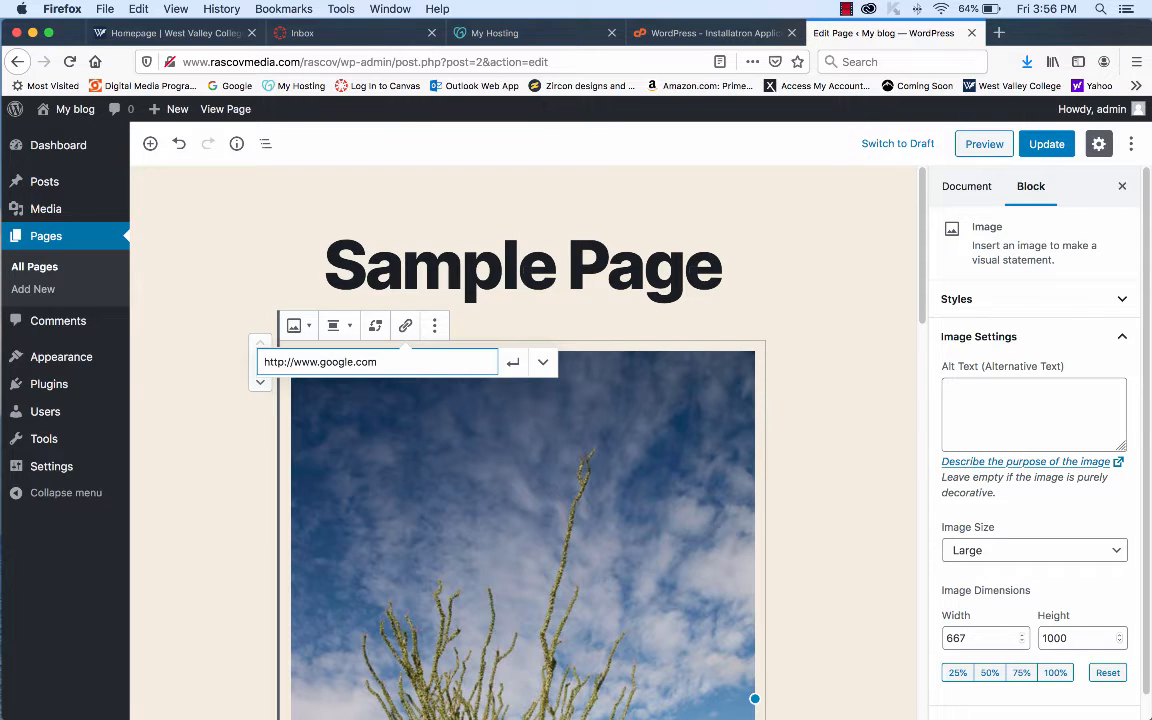
key(Return)
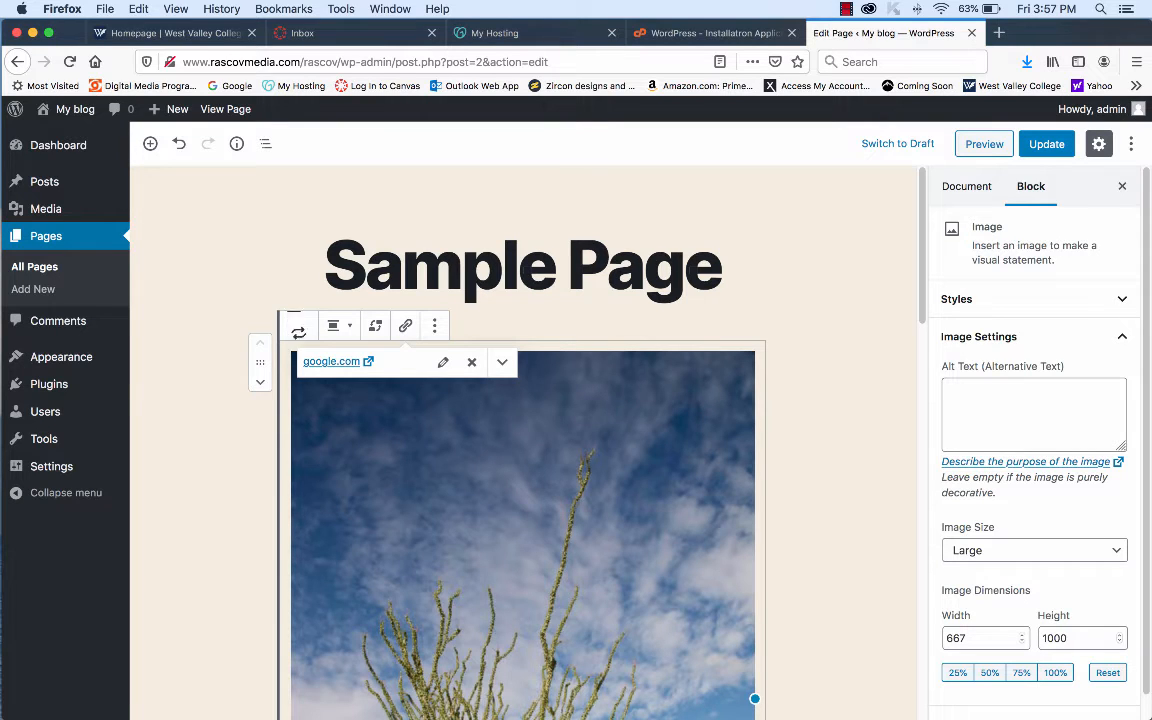
- Examine the photo link's settings for opening in a new tab, CSS class and rel, reselecting the image block
mouse_move(30, 210)
click(502, 362)
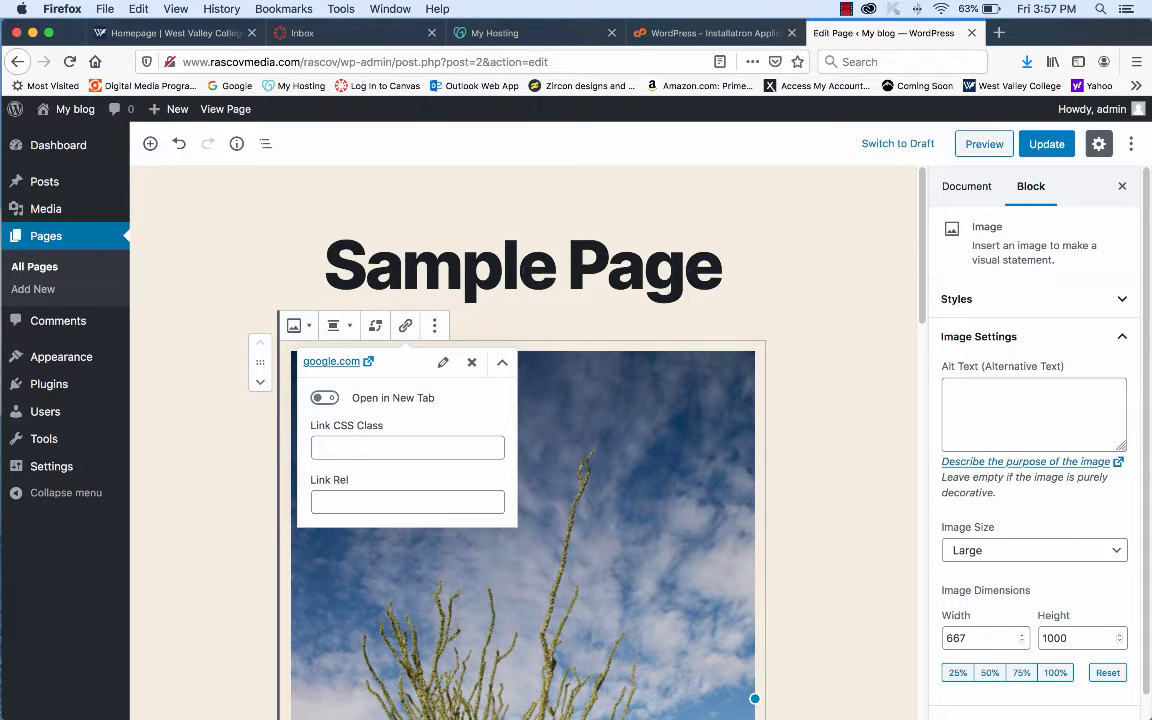
click(407, 502)
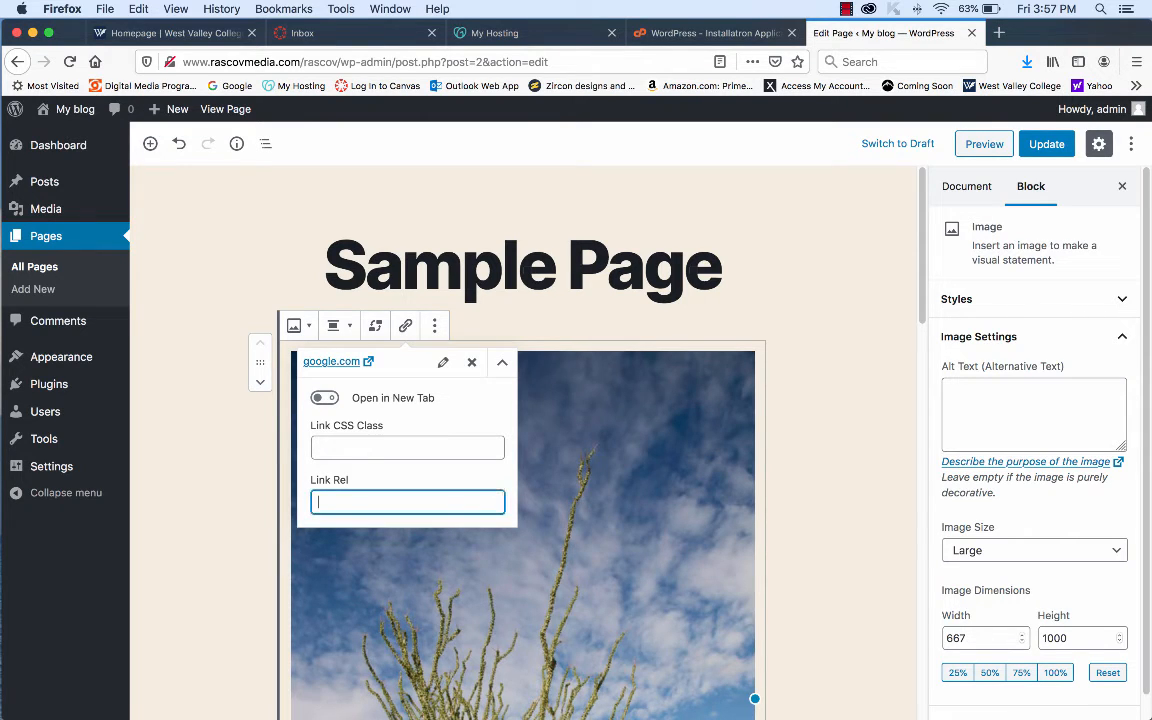
click(502, 362)
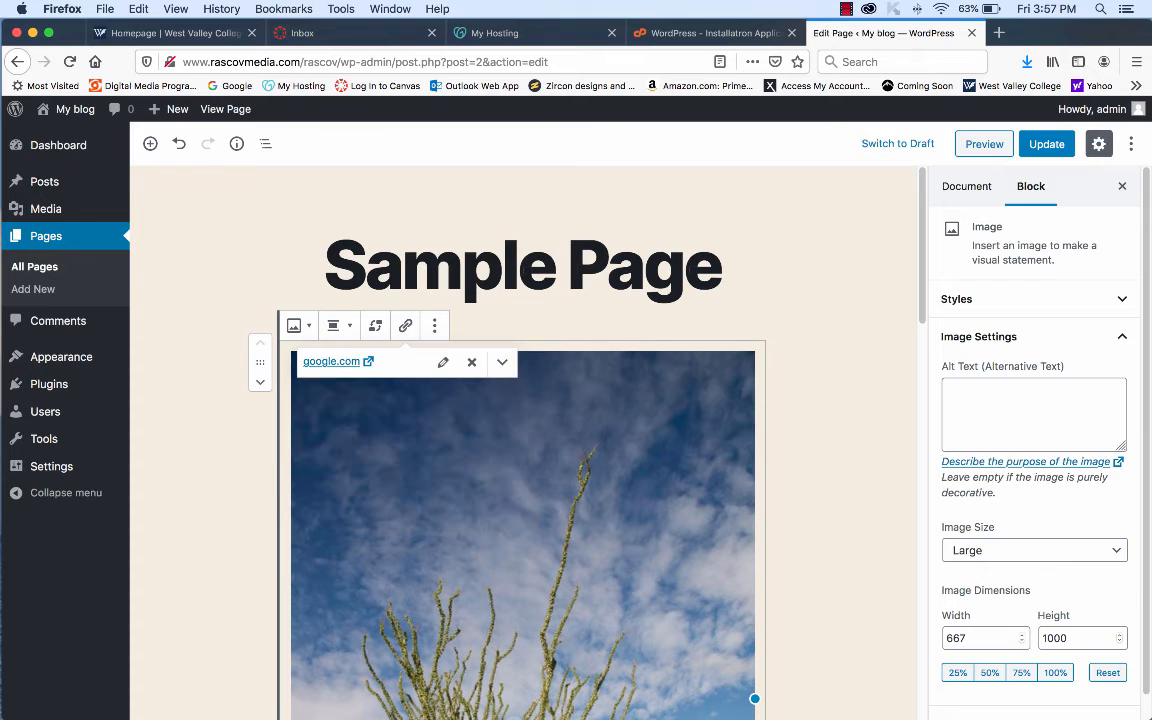
click(835, 385)
click(560, 430)
click(405, 326)
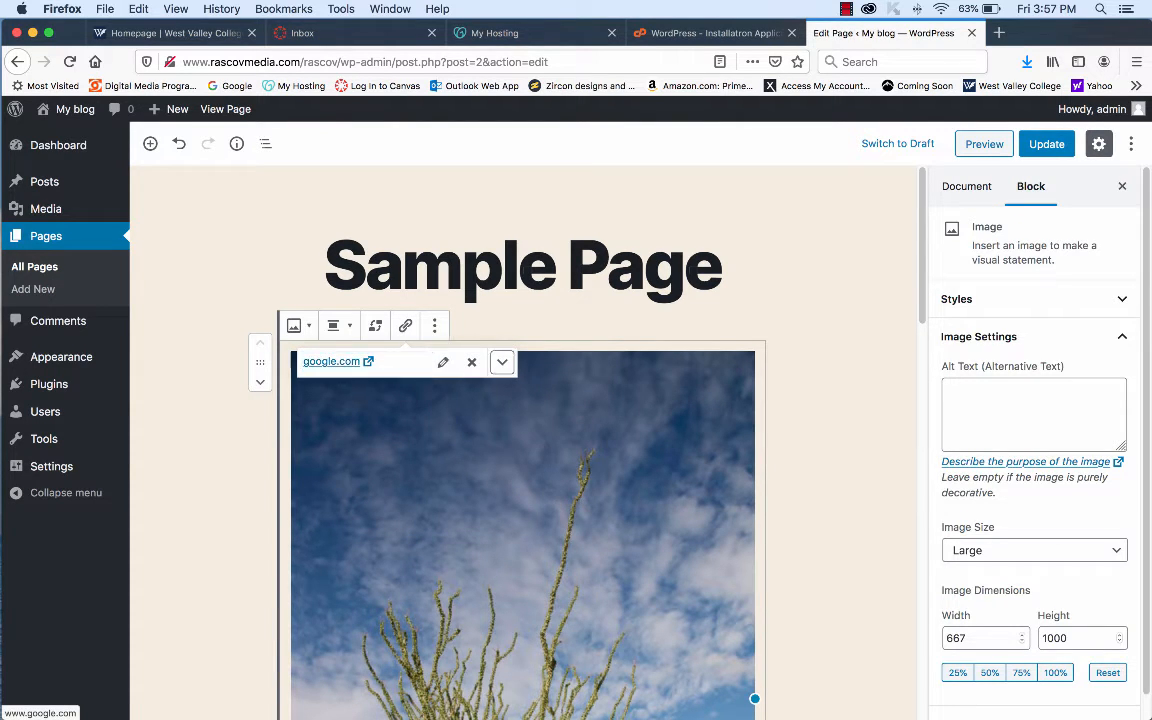
click(502, 362)
click(502, 362)
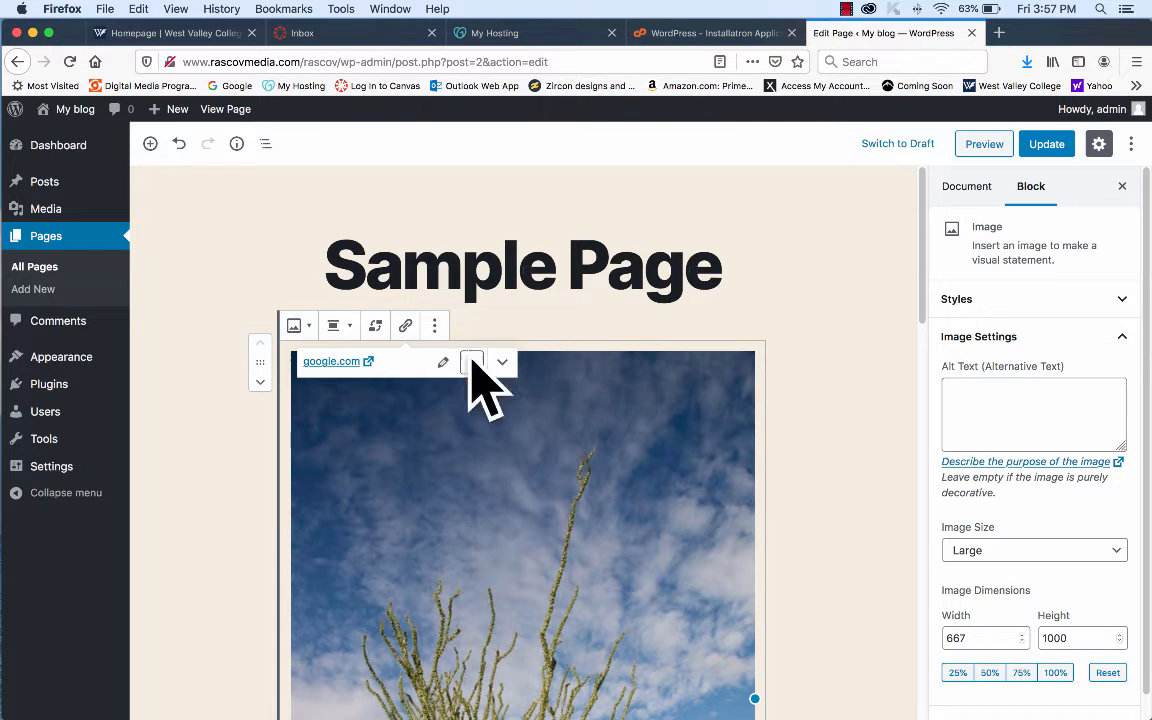
- Look over the options for replacing the photo in the Image block and cancel without replacing it
click(215, 415)
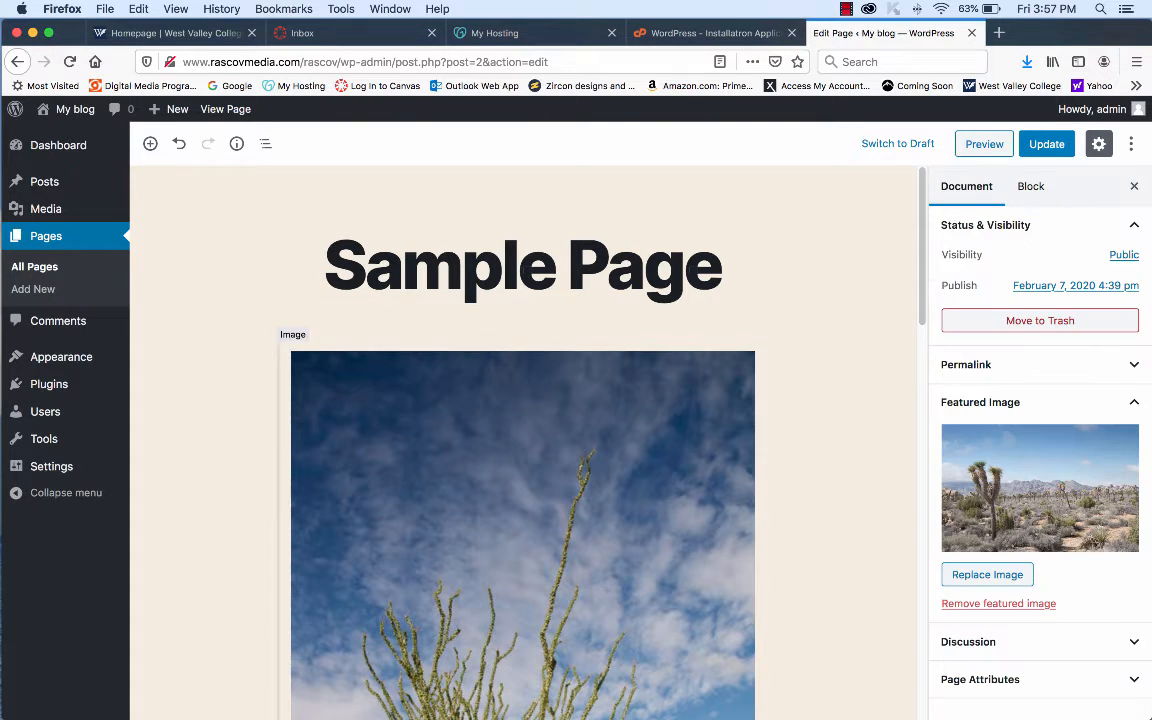
click(410, 440)
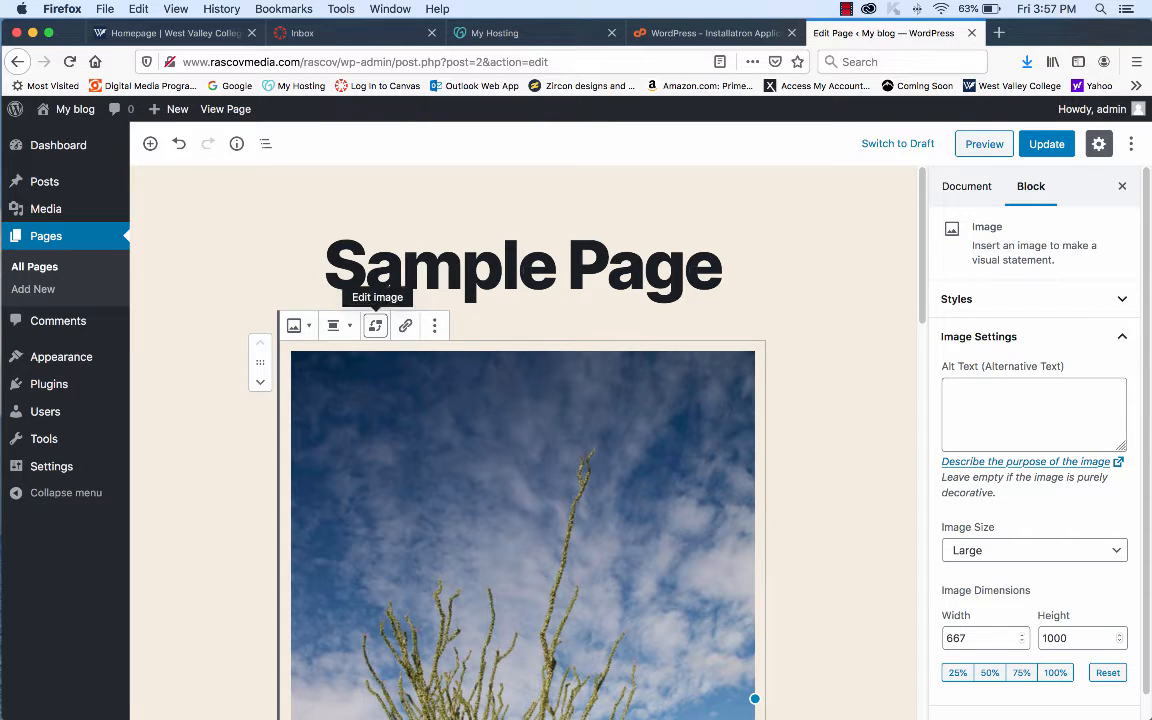
click(375, 325)
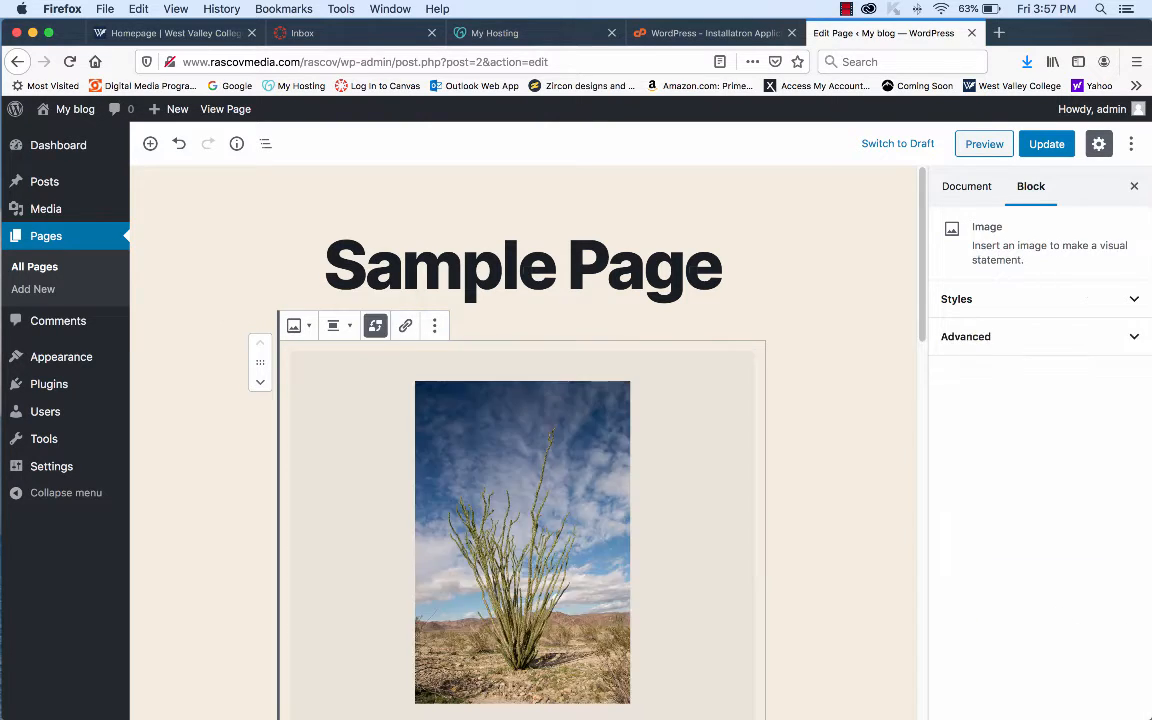
scroll(522, 440, down, 5)
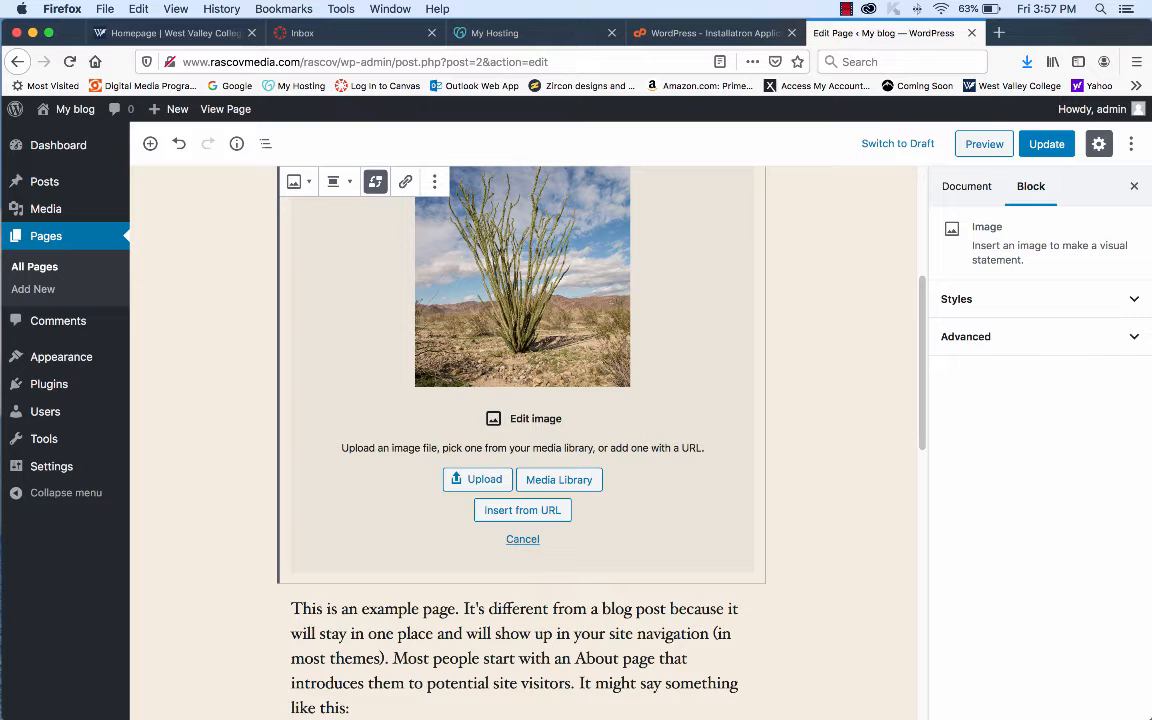
scroll(522, 440, up, 3)
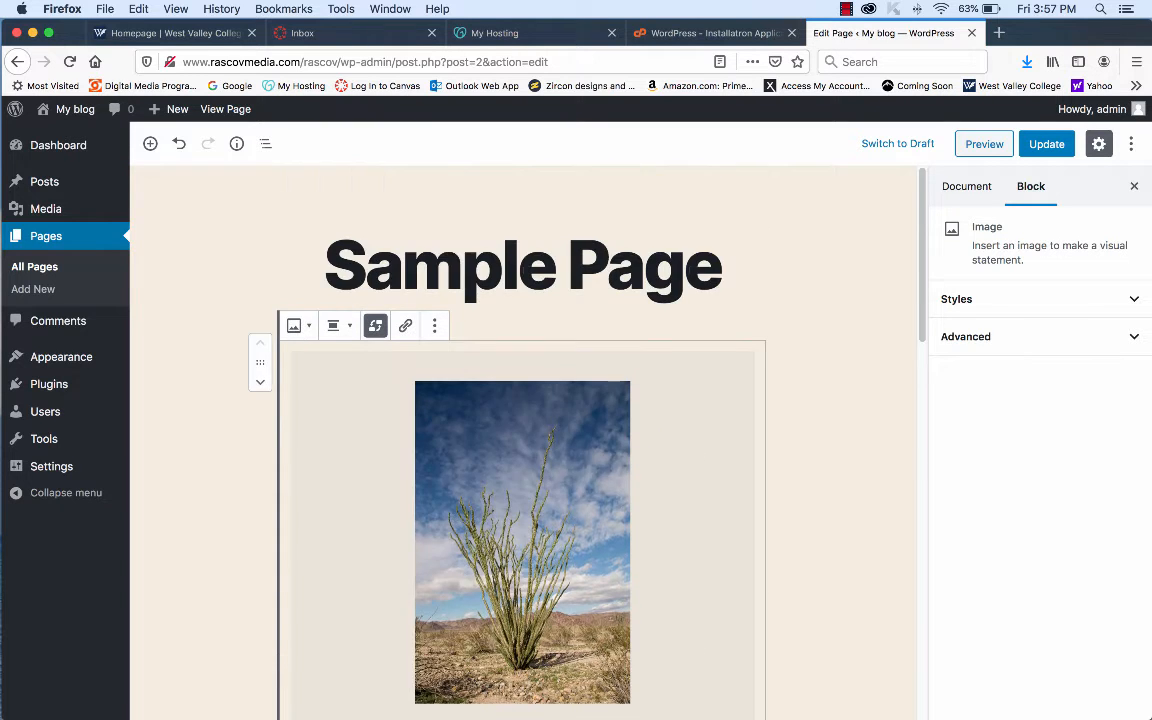
scroll(522, 440, down, 5)
click(522, 397)
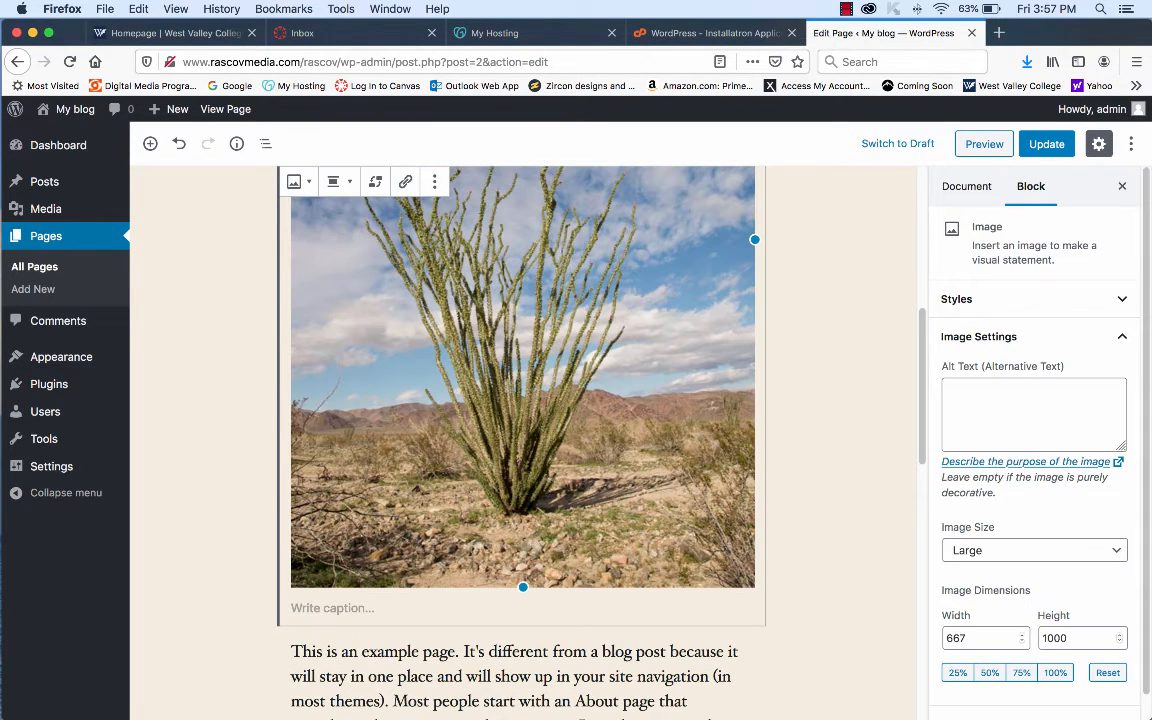
- Review the photo's placement above the text and update the Sample Page to save the changes
scroll(522, 400, up, 6)
scroll(522, 440, down, 8)
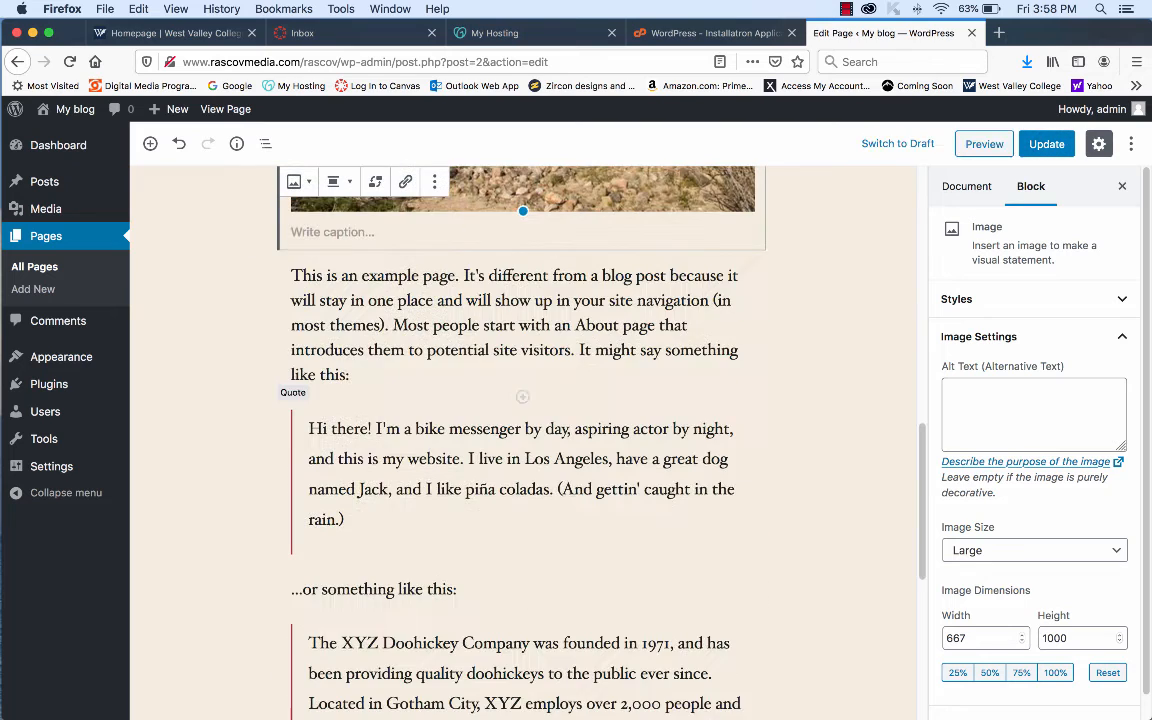
scroll(522, 440, up, 1)
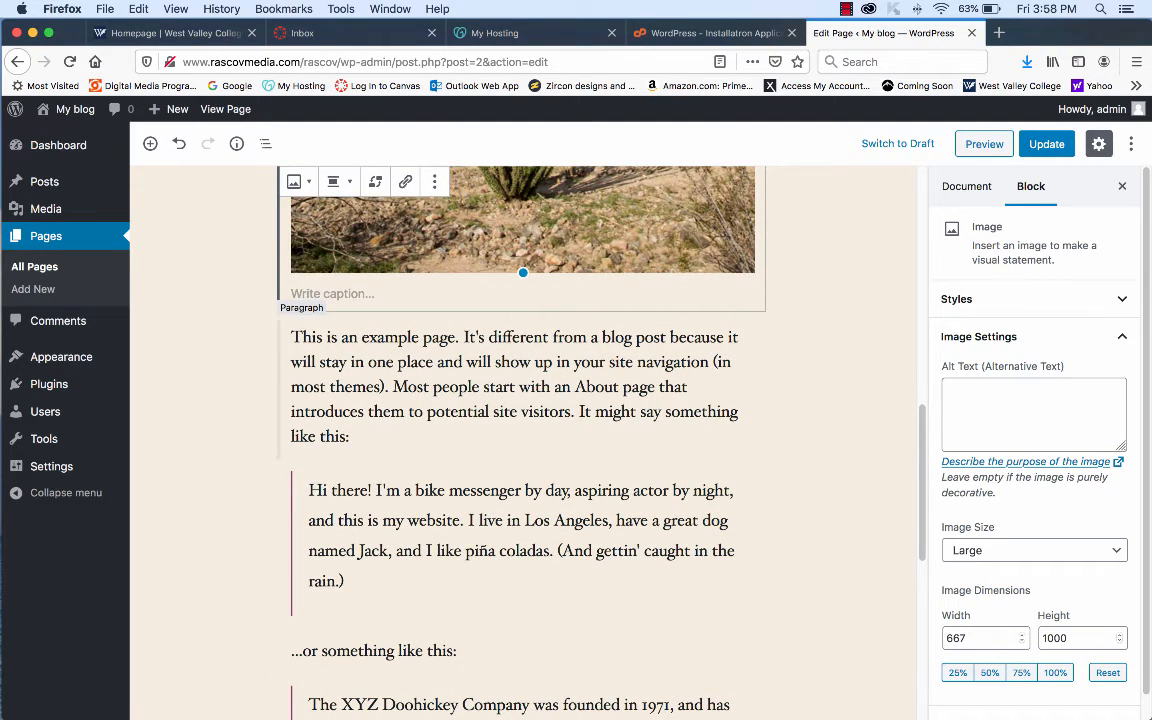
scroll(522, 440, up, 8)
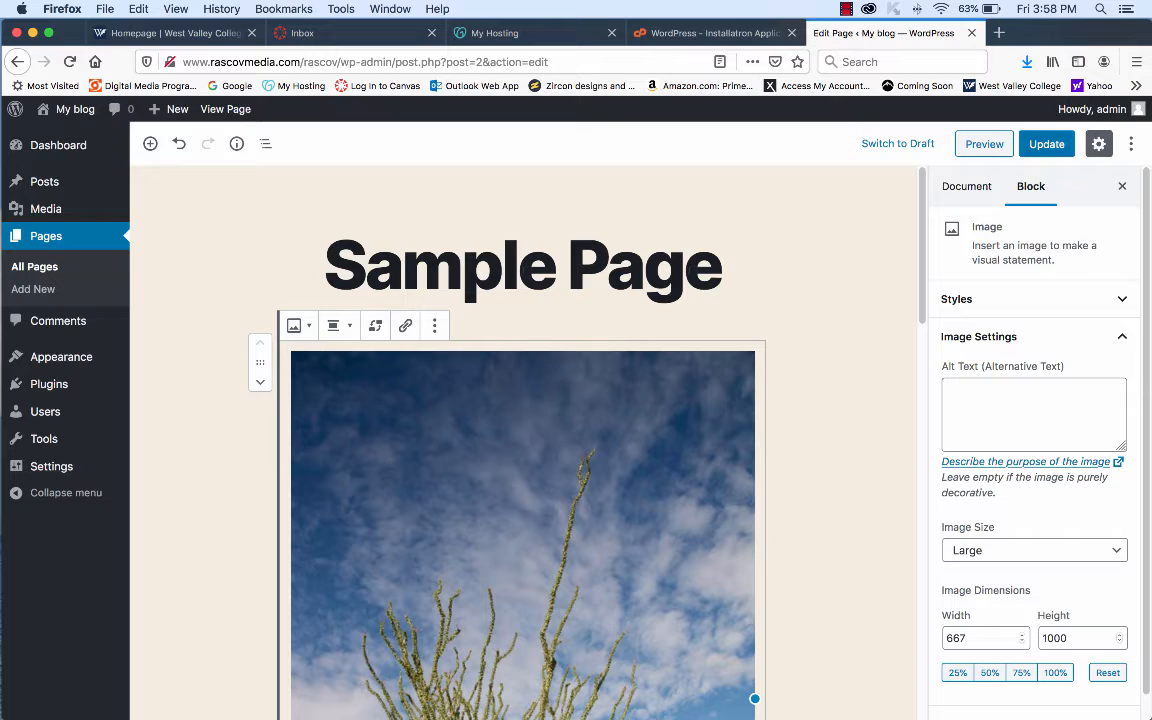
click(1047, 144)
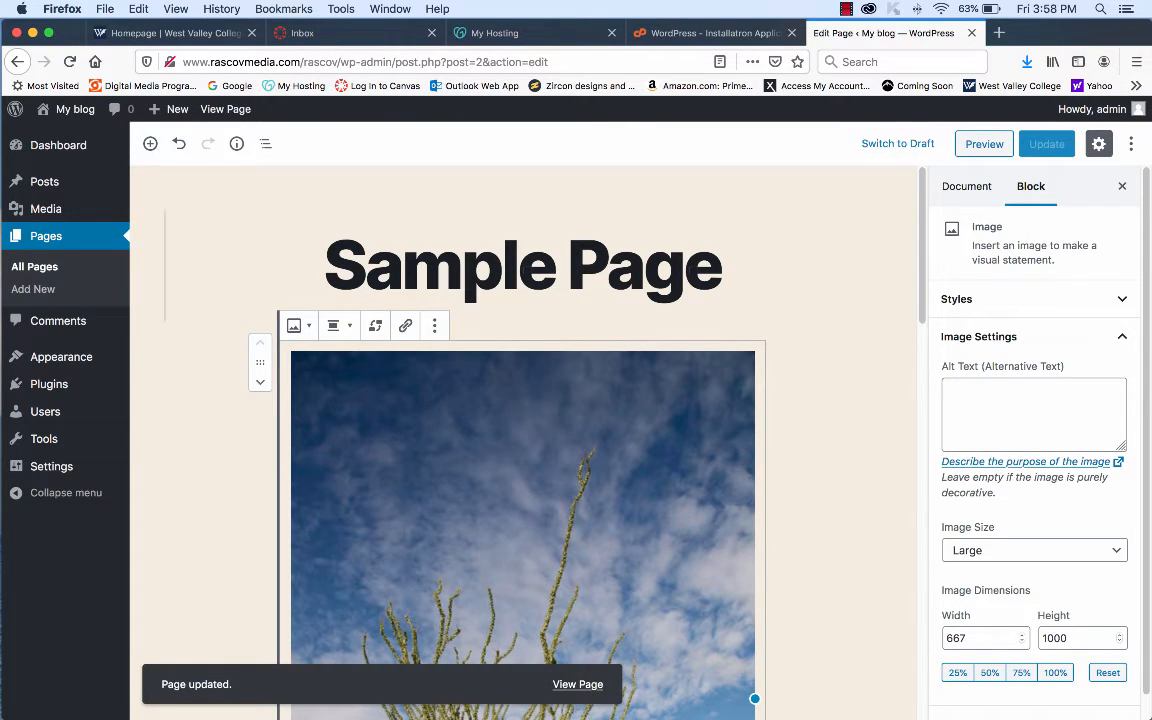
- Set the alternative text of joshua_tree3.jpg in the Media Library to "Catus in Joshua Tree Park" and close its attachment details
mouse_move(45, 208)
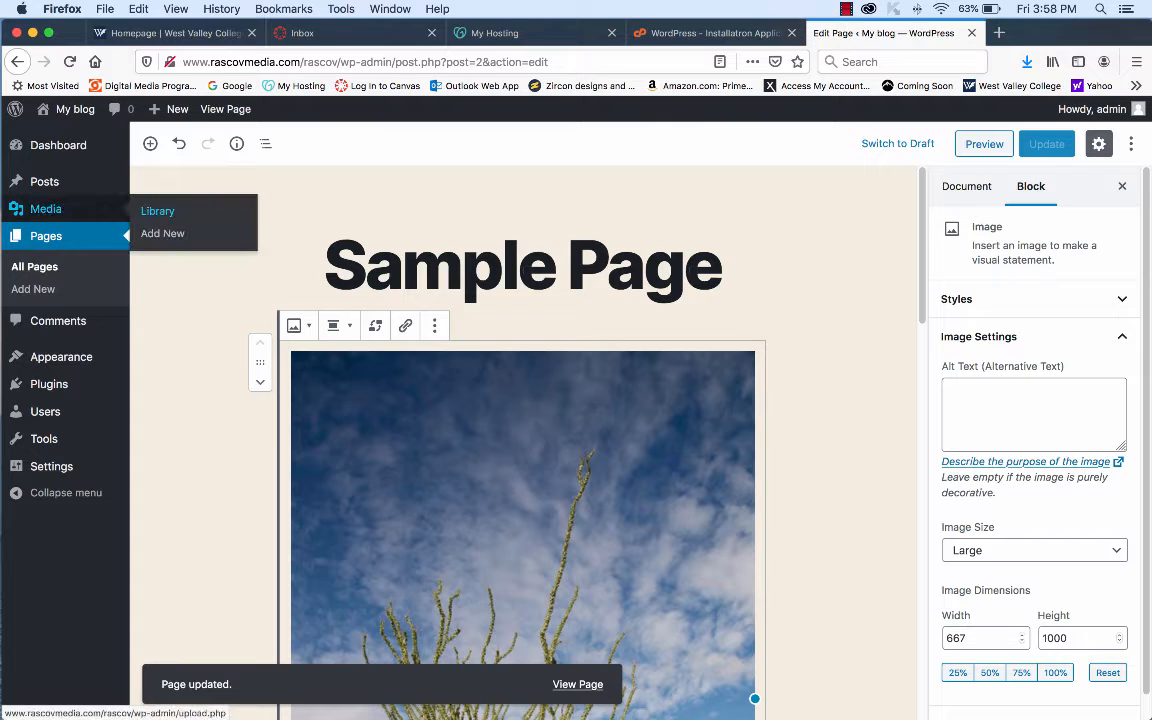
click(157, 211)
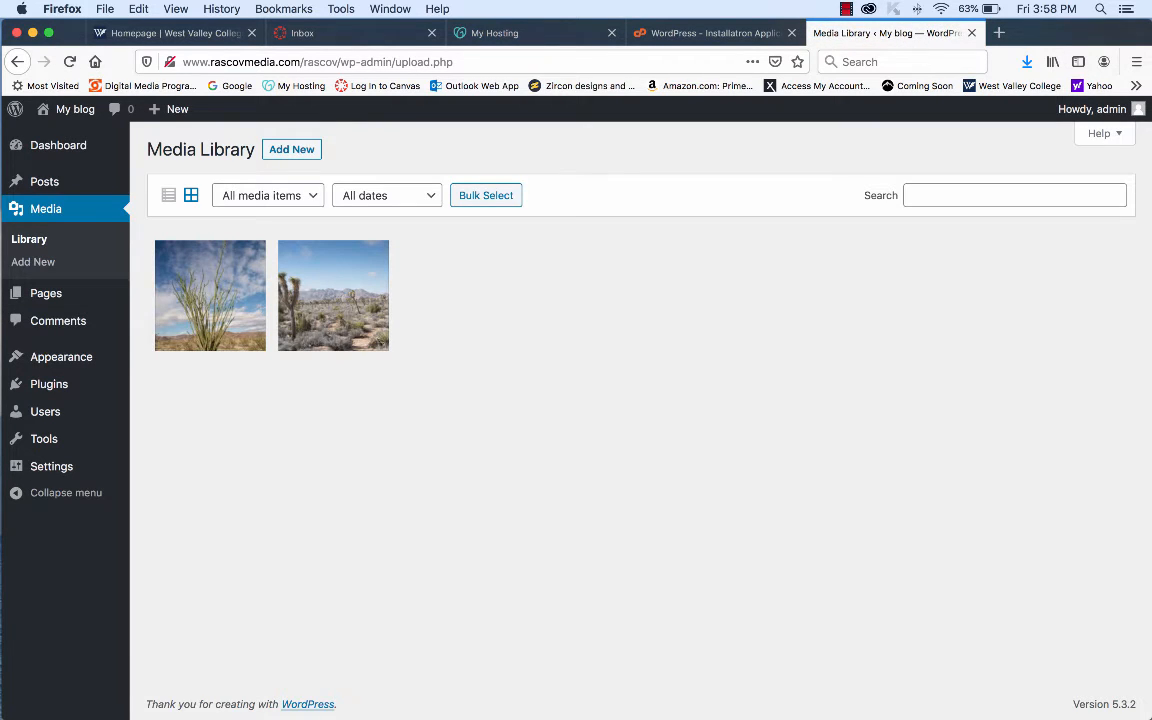
click(210, 295)
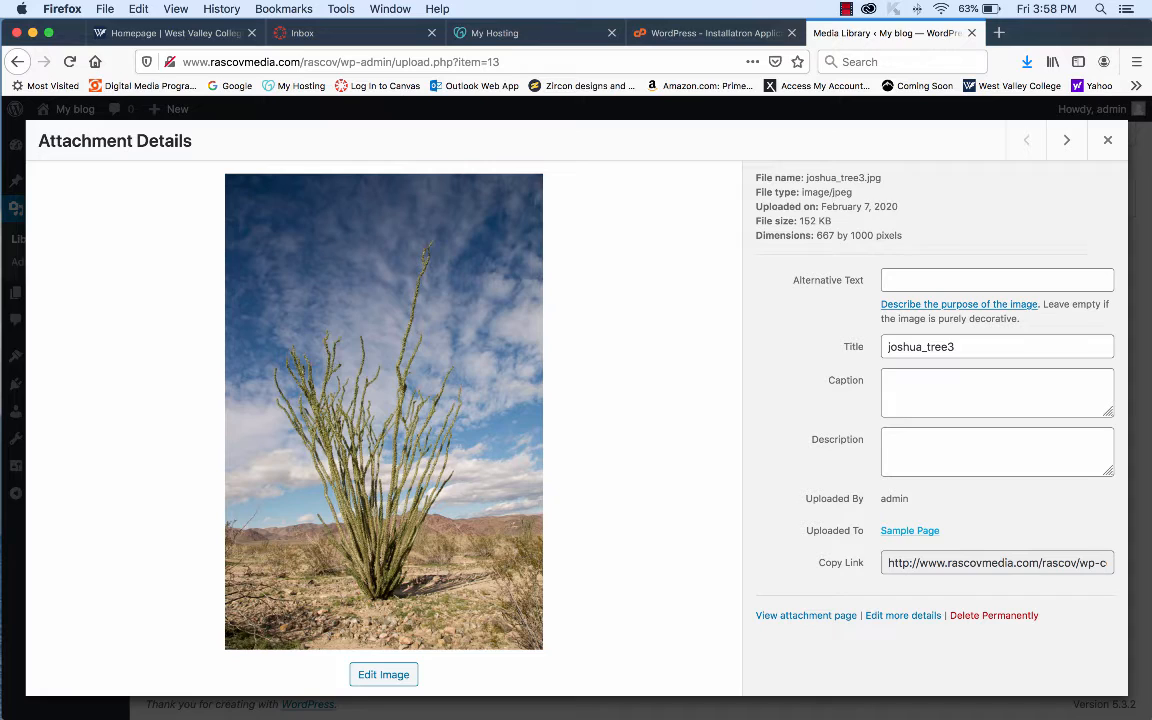
click(950, 280)
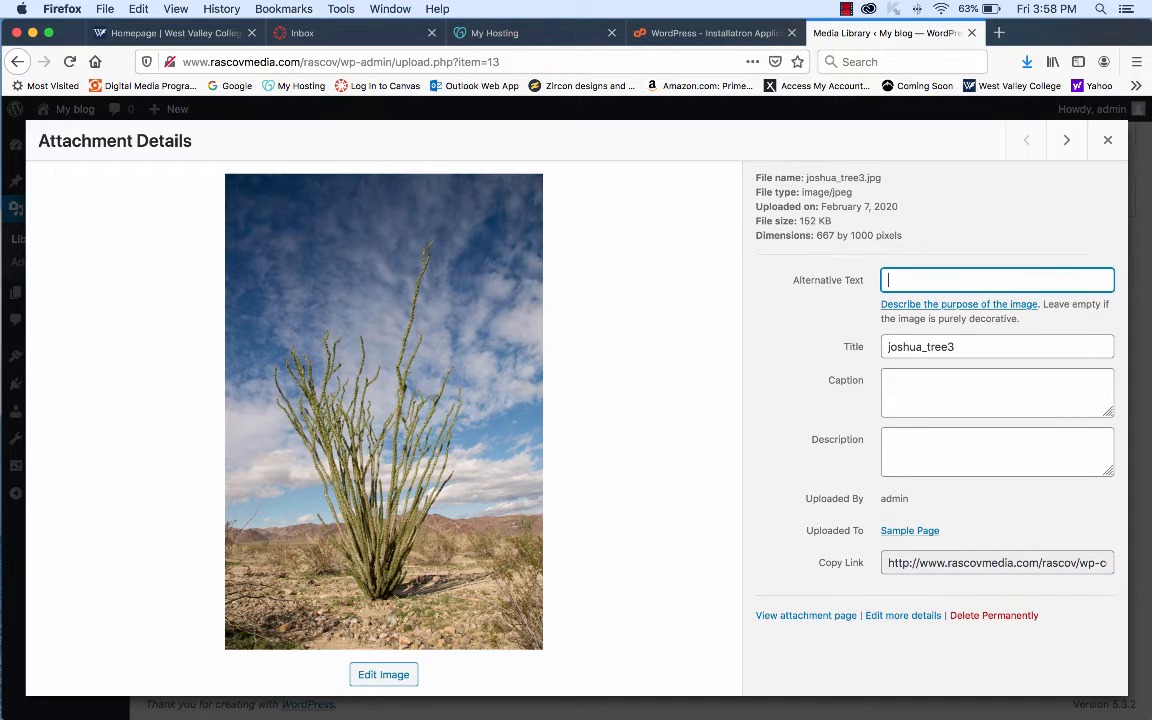
text(Catus in Joshua Tree Park)
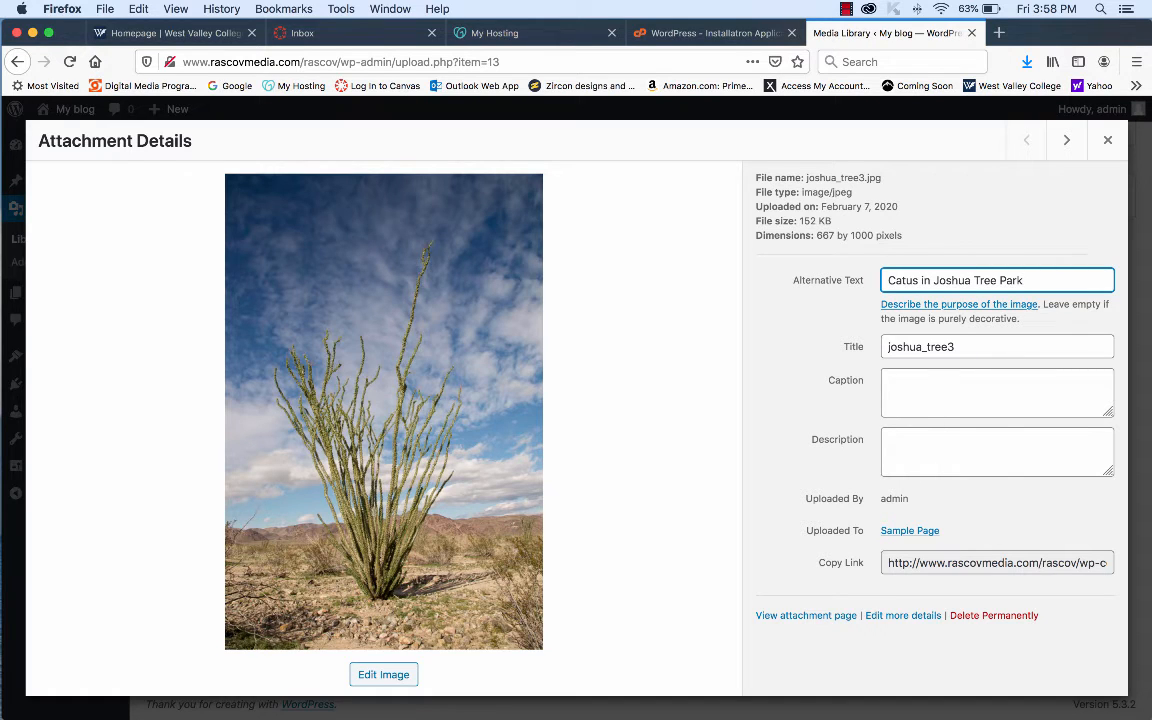
click(930, 655)
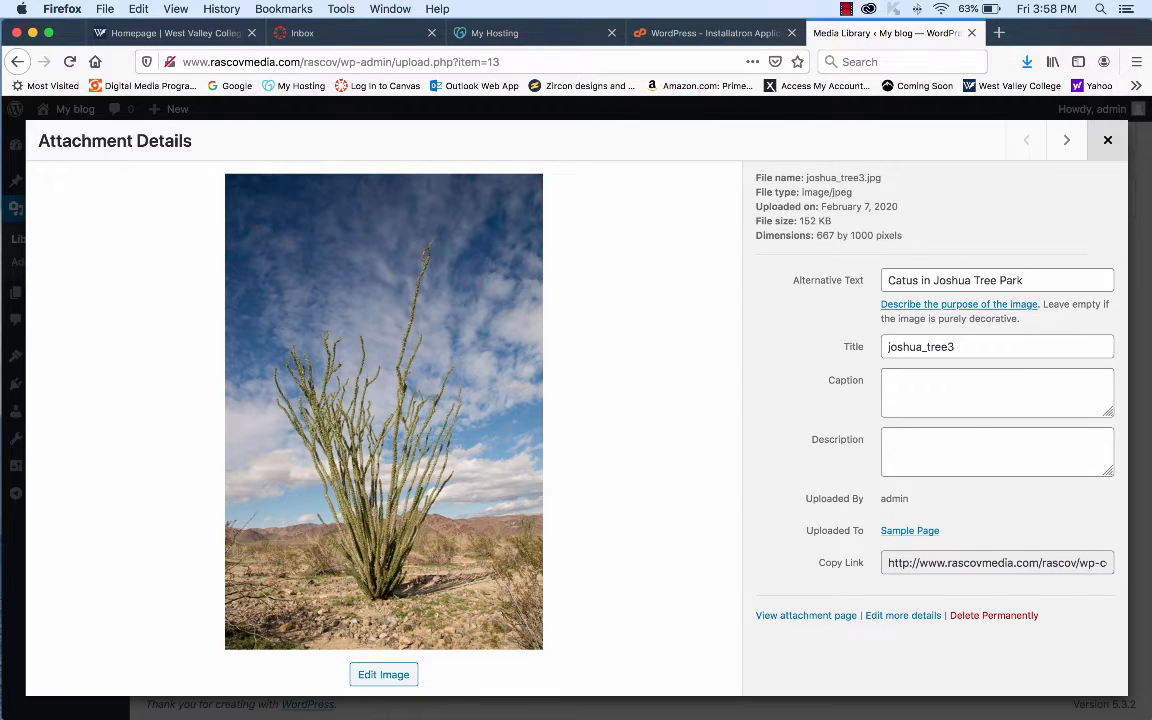
click(1107, 140)
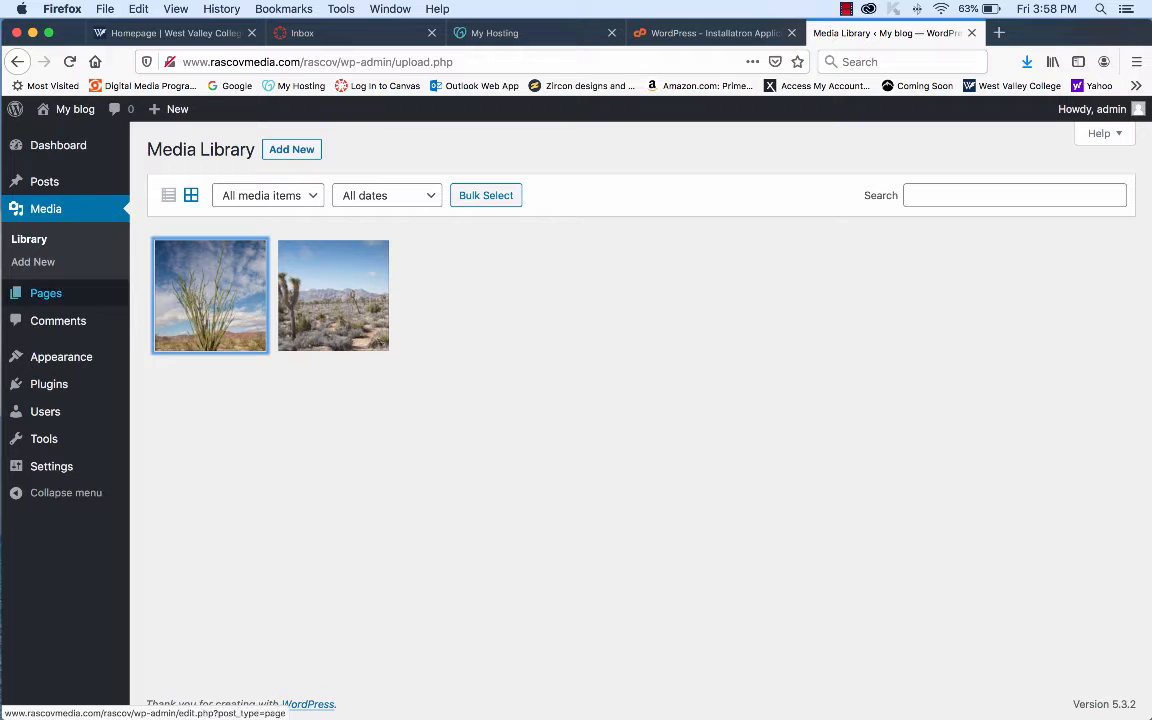
- Reopen the Sample Page for editing and move the photo block below the first paragraph
click(45, 293)
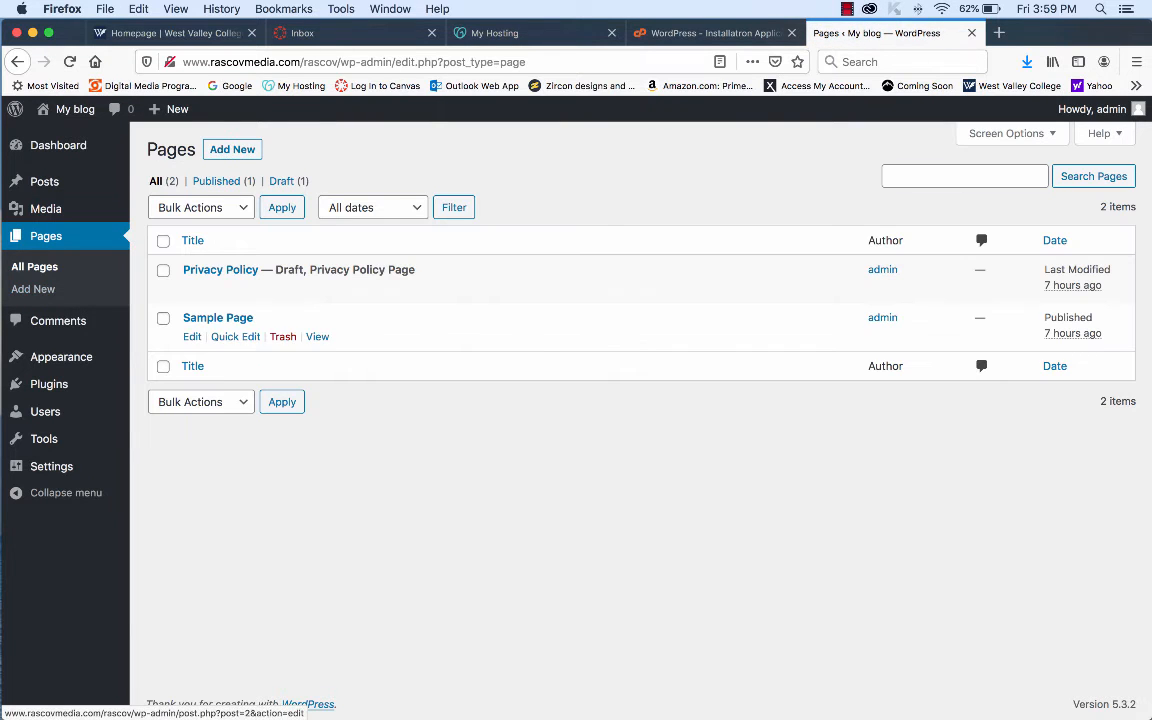
click(218, 317)
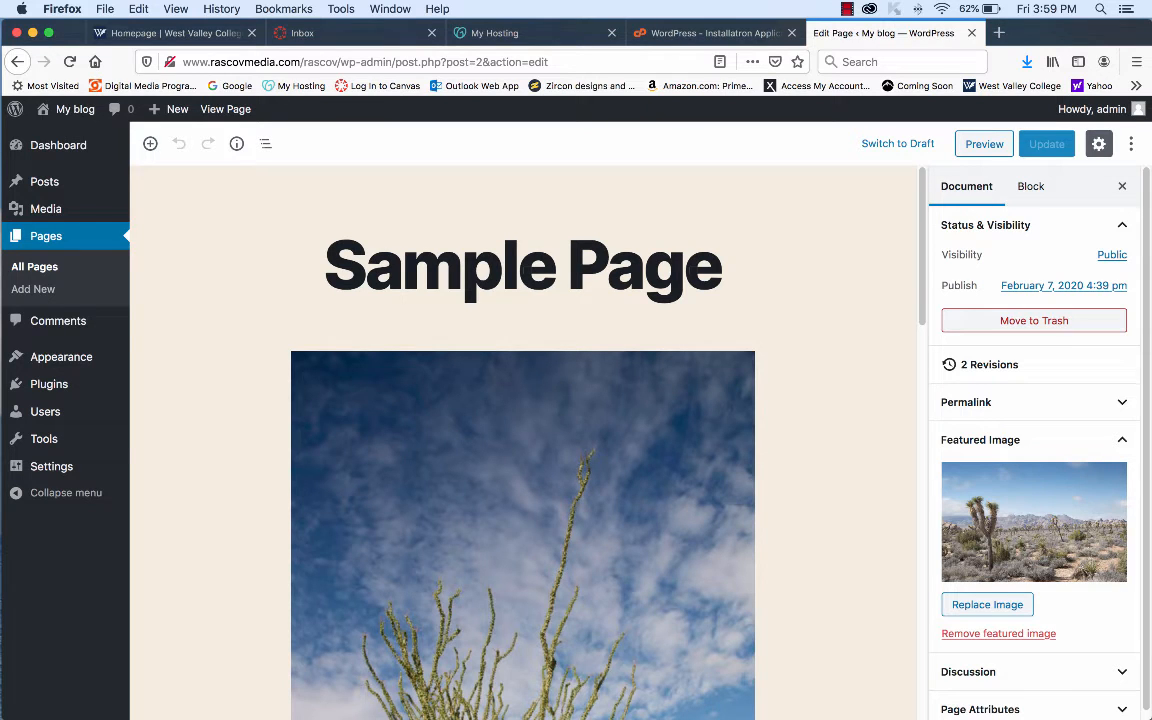
click(500, 460)
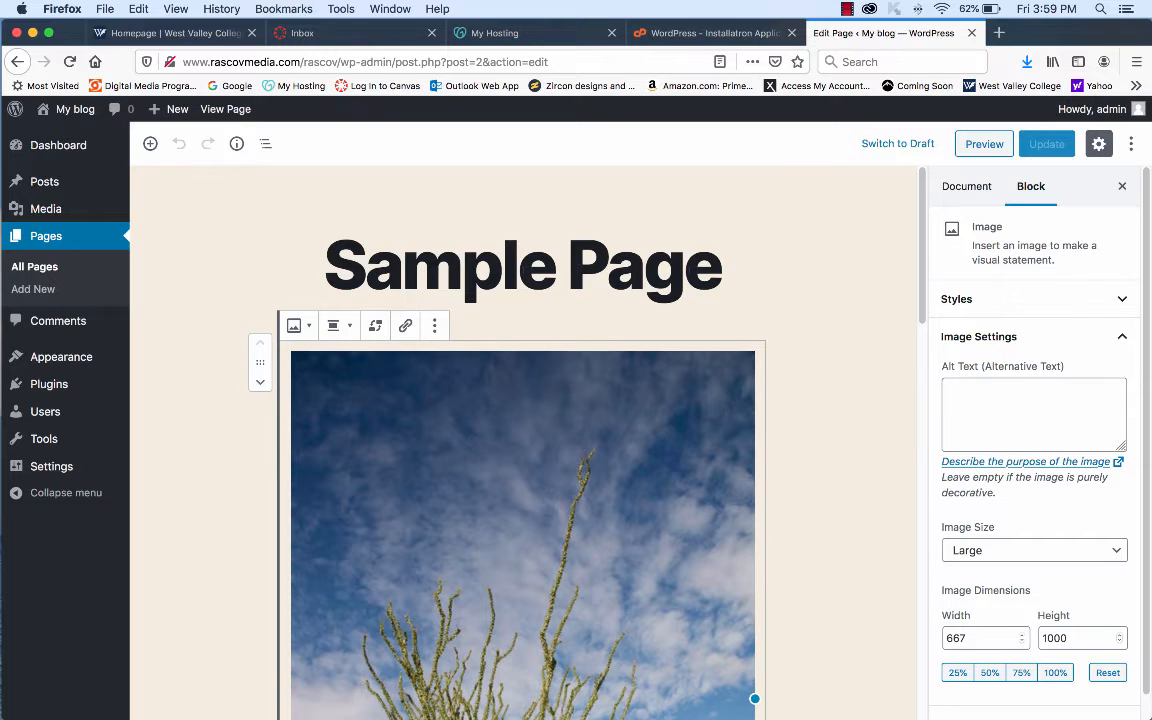
scroll(523, 450, down, 2)
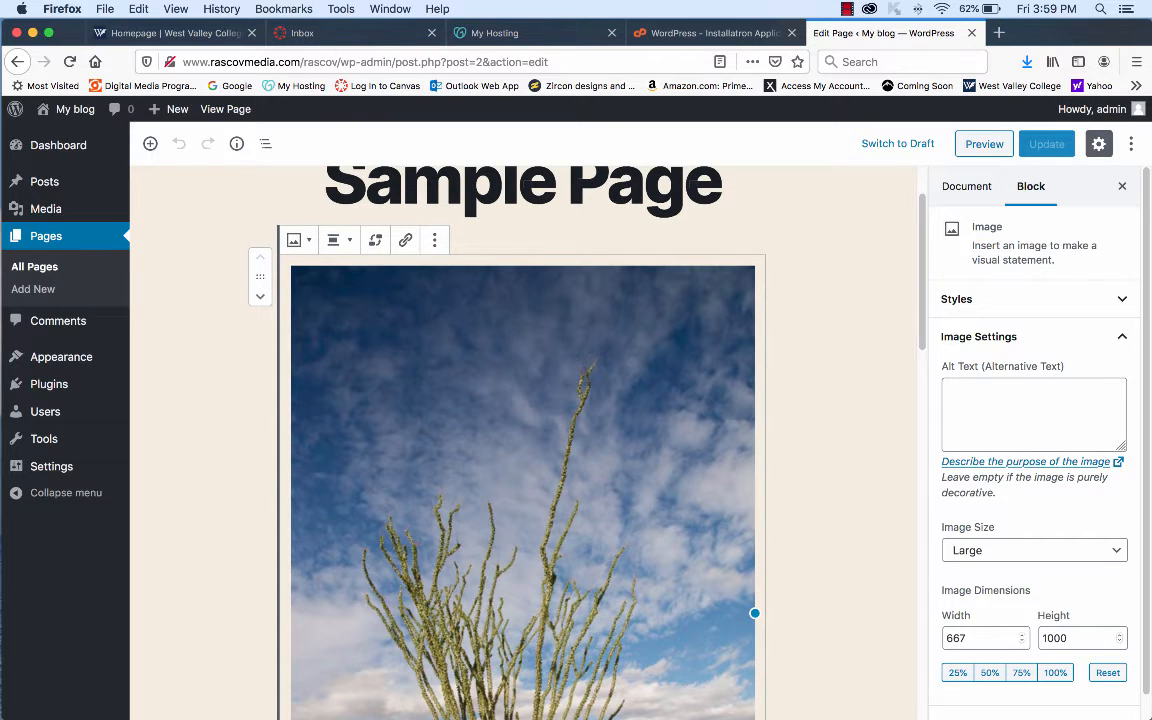
scroll(523, 450, down, 5)
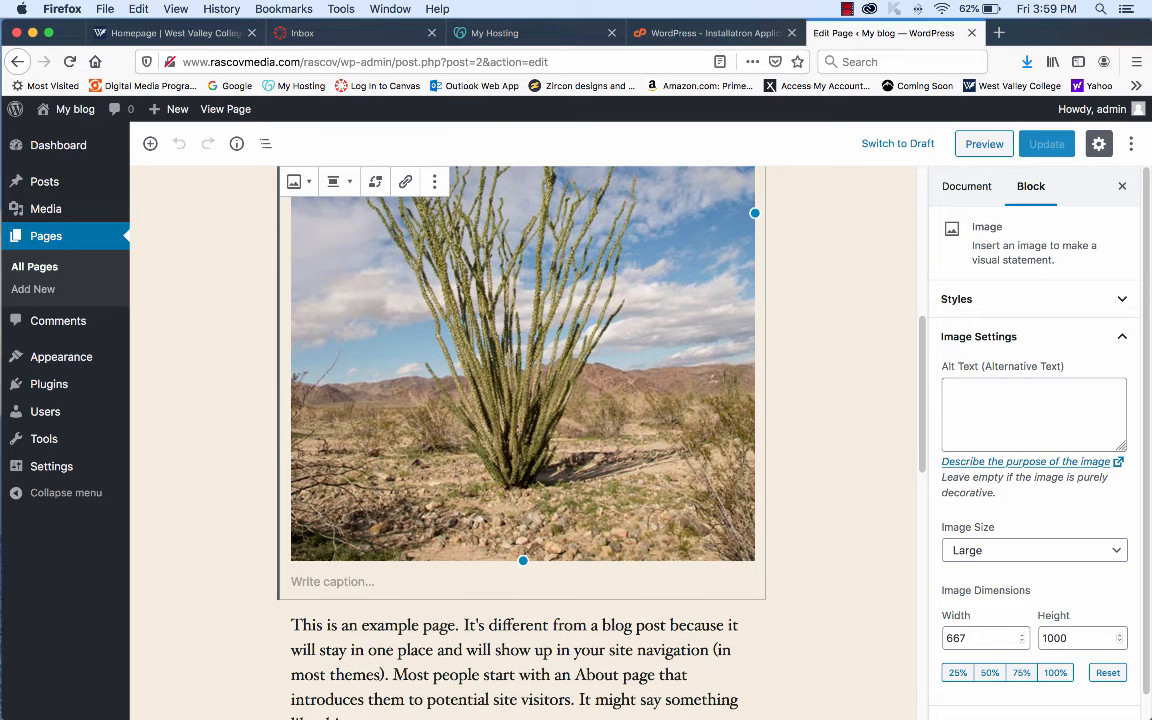
scroll(523, 450, up, 5)
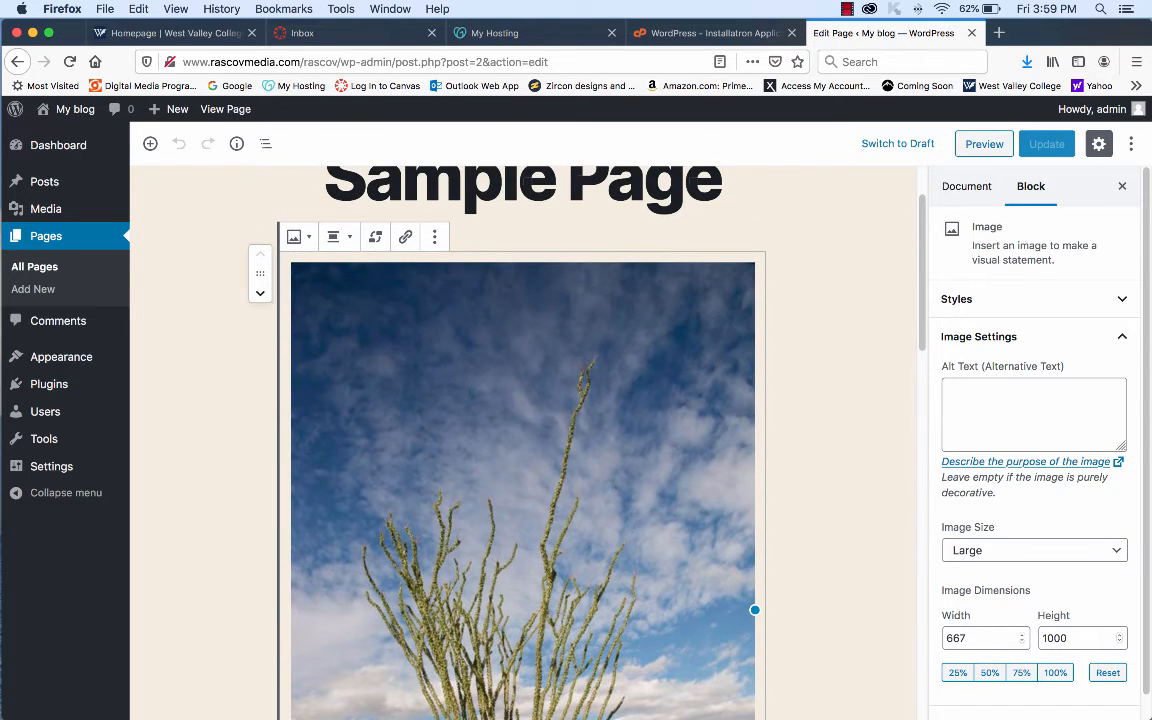
click(260, 293)
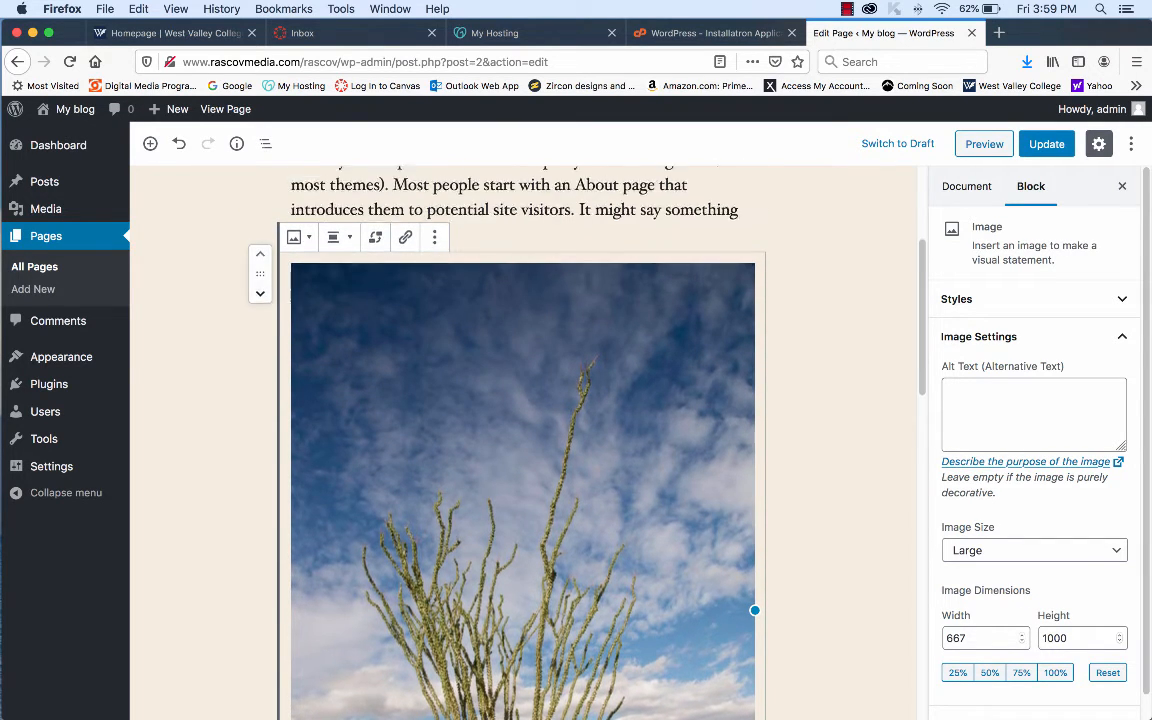
scroll(523, 450, up, 3)
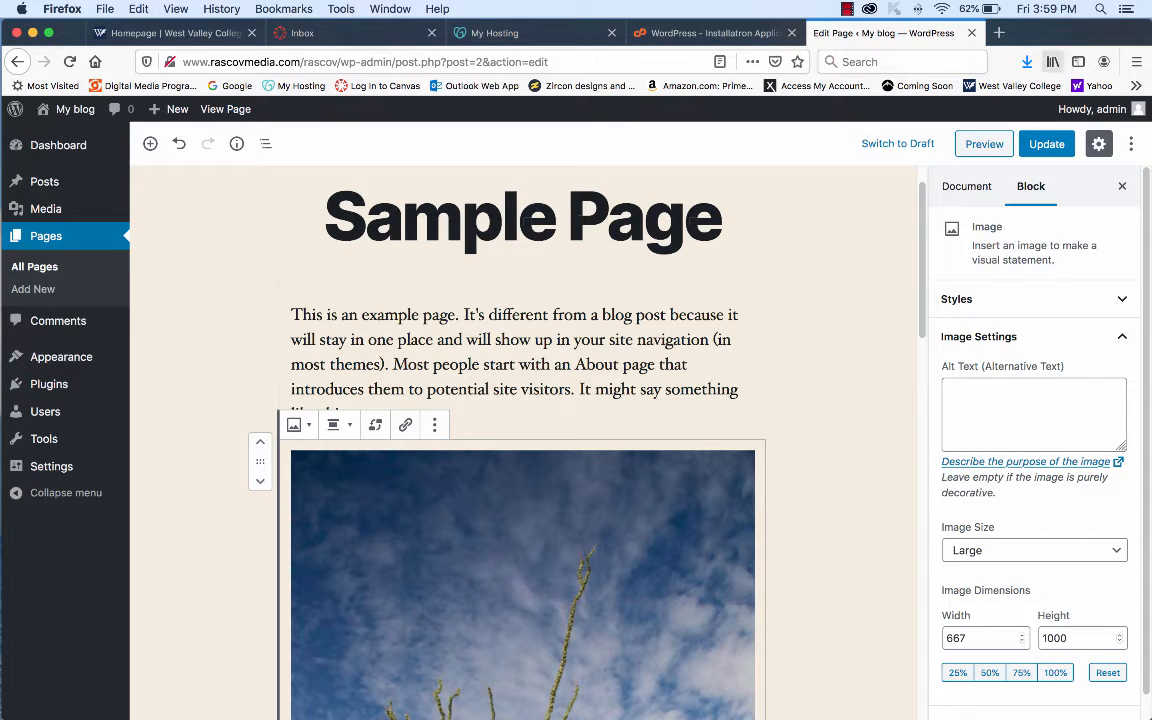
- Open the zircon.com website in a new browser tab to view its home page layout
click(998, 32)
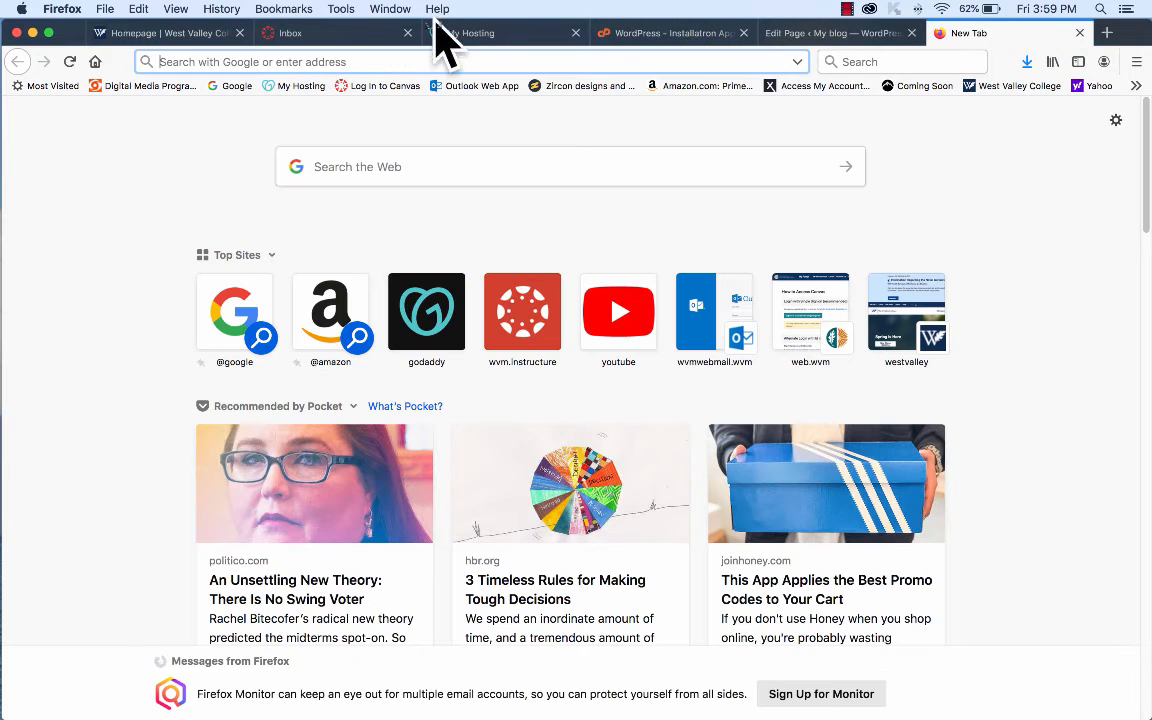
text(zircon.)
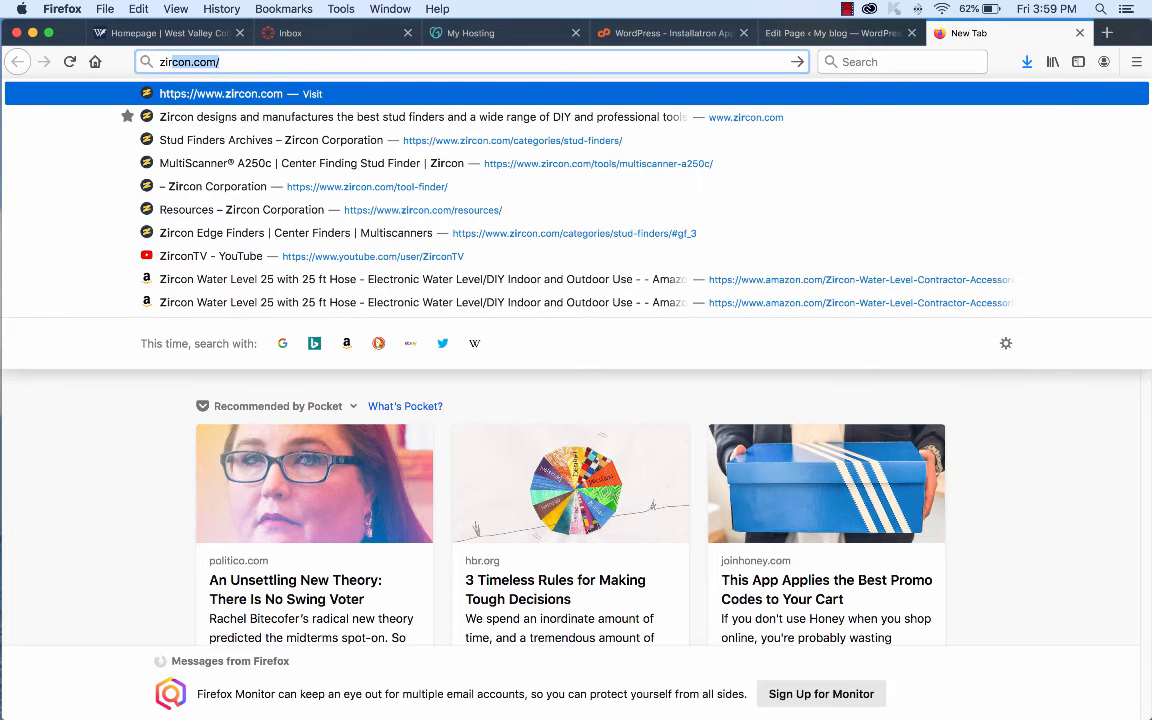
text(co)
key(Return)
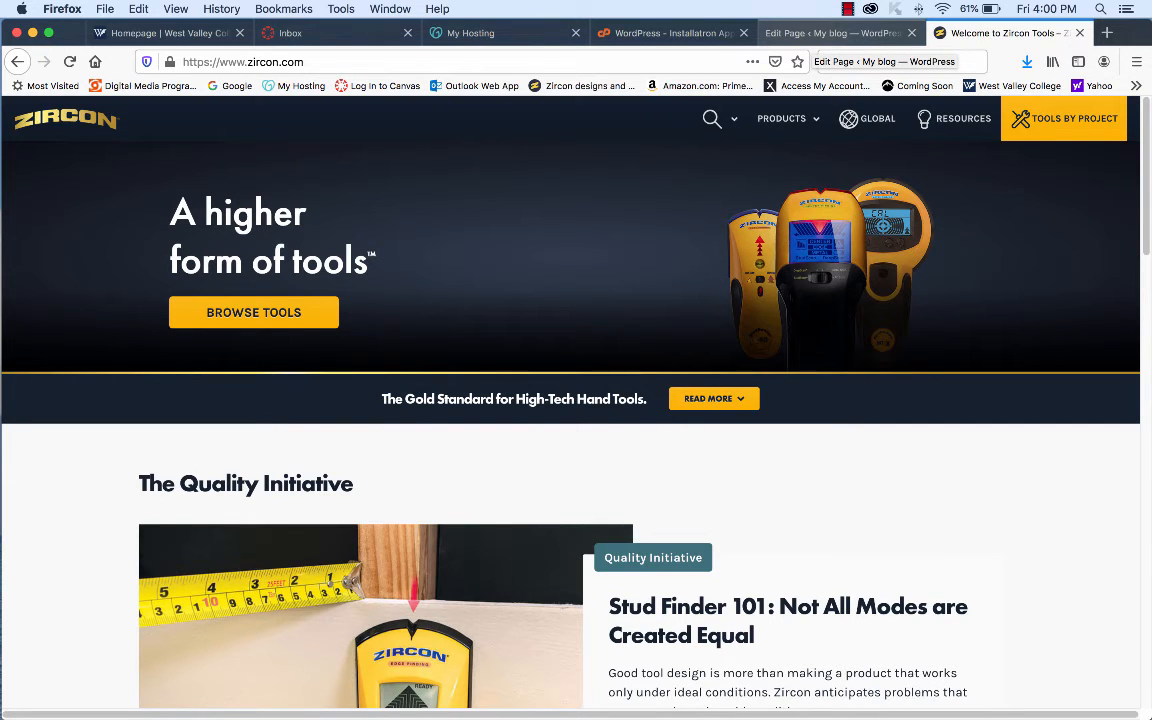
- Return to the WordPress page editor and examine hiding and showing the settings and switching between the photo block's and the document's settings
click(833, 33)
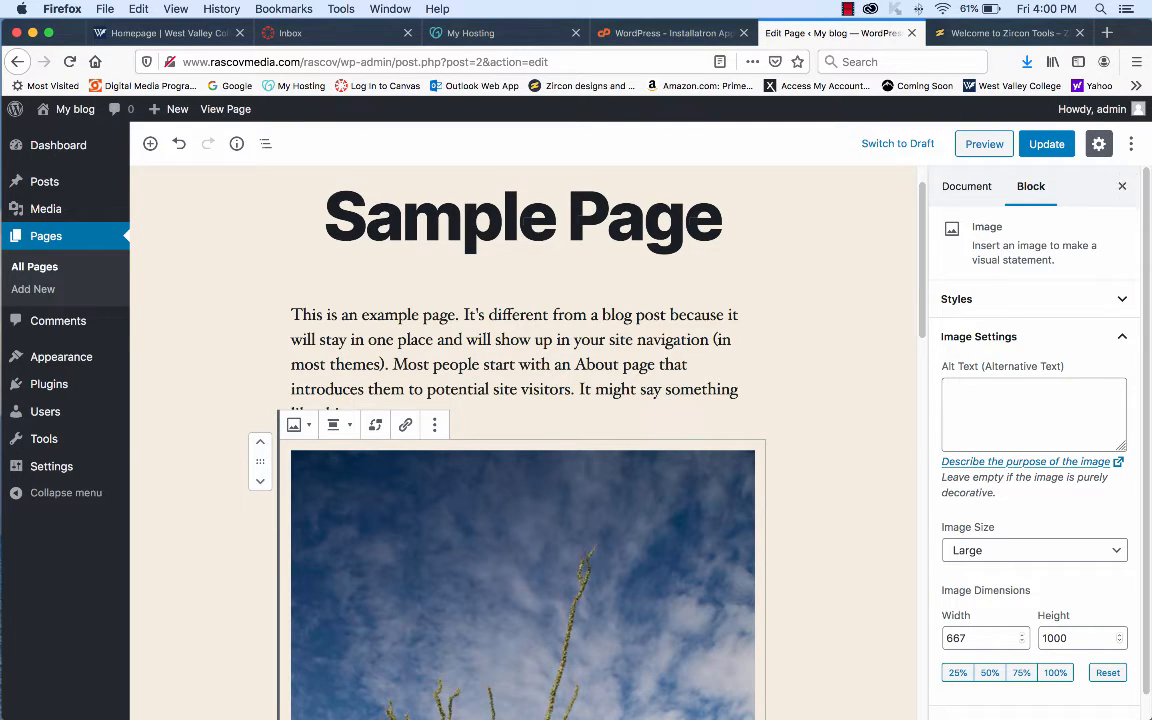
click(1122, 186)
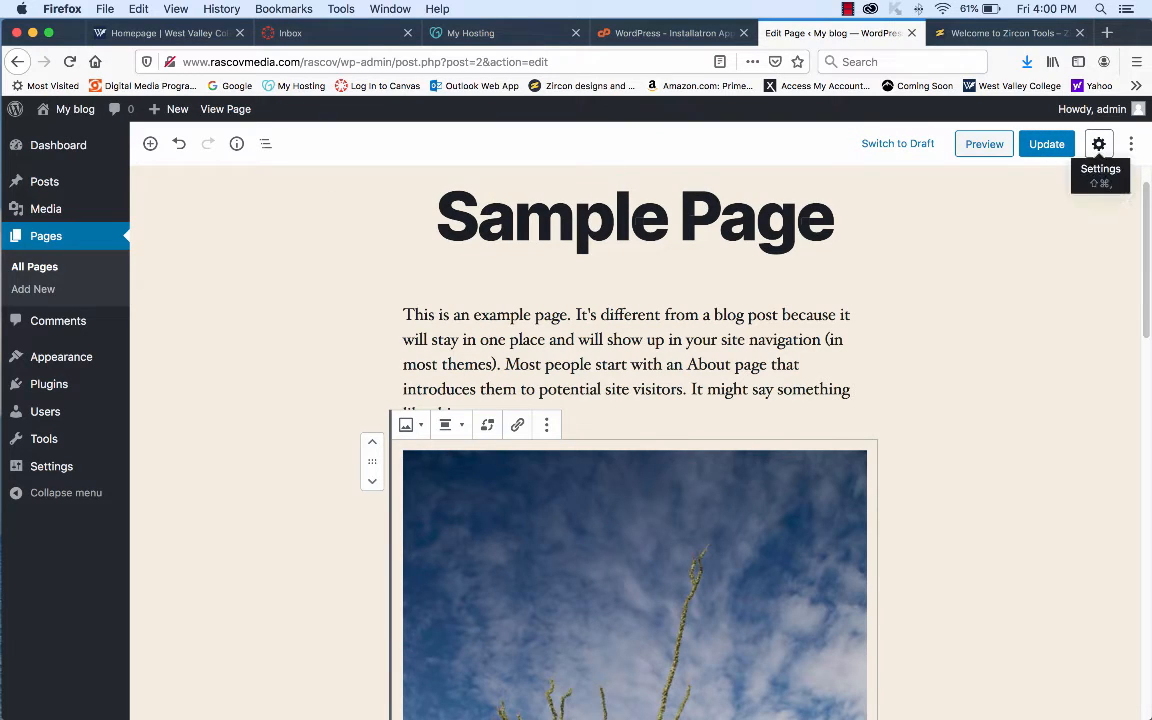
click(1098, 143)
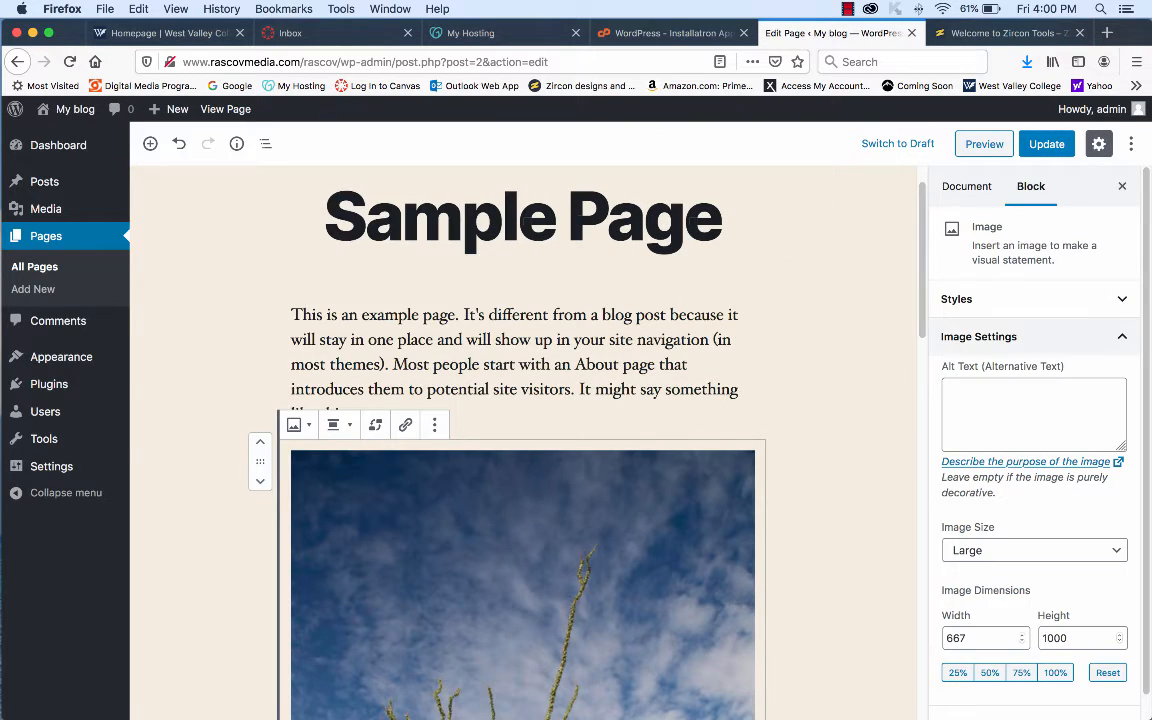
click(1122, 337)
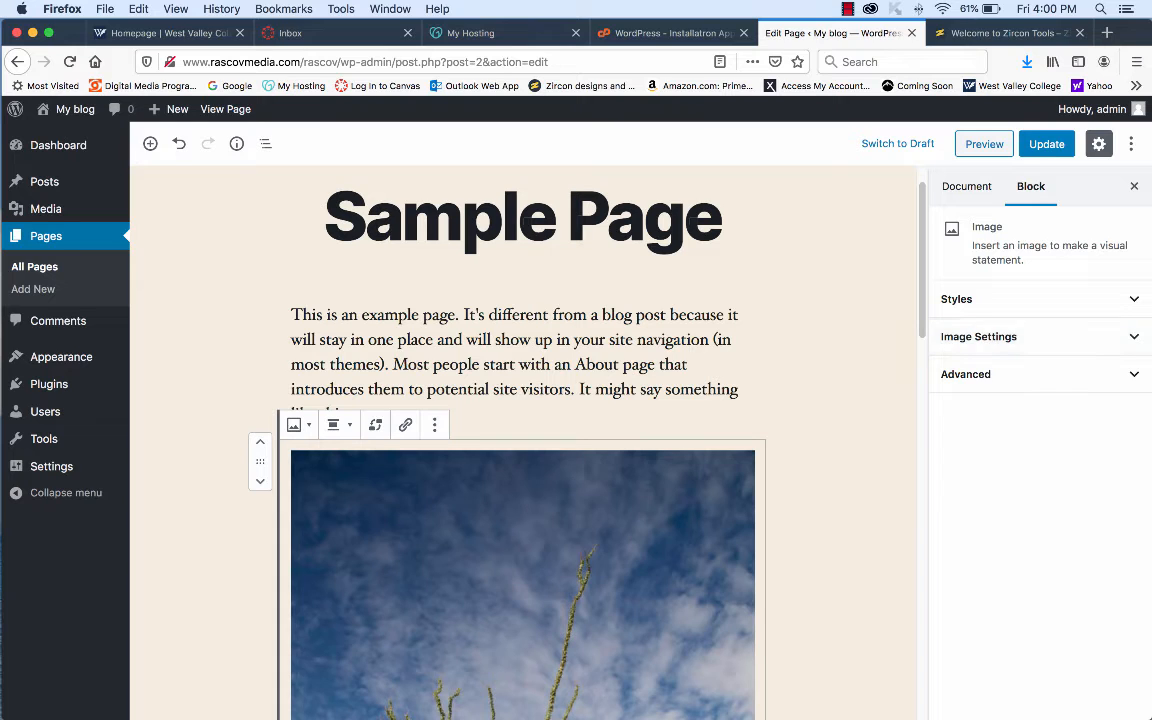
click(728, 218)
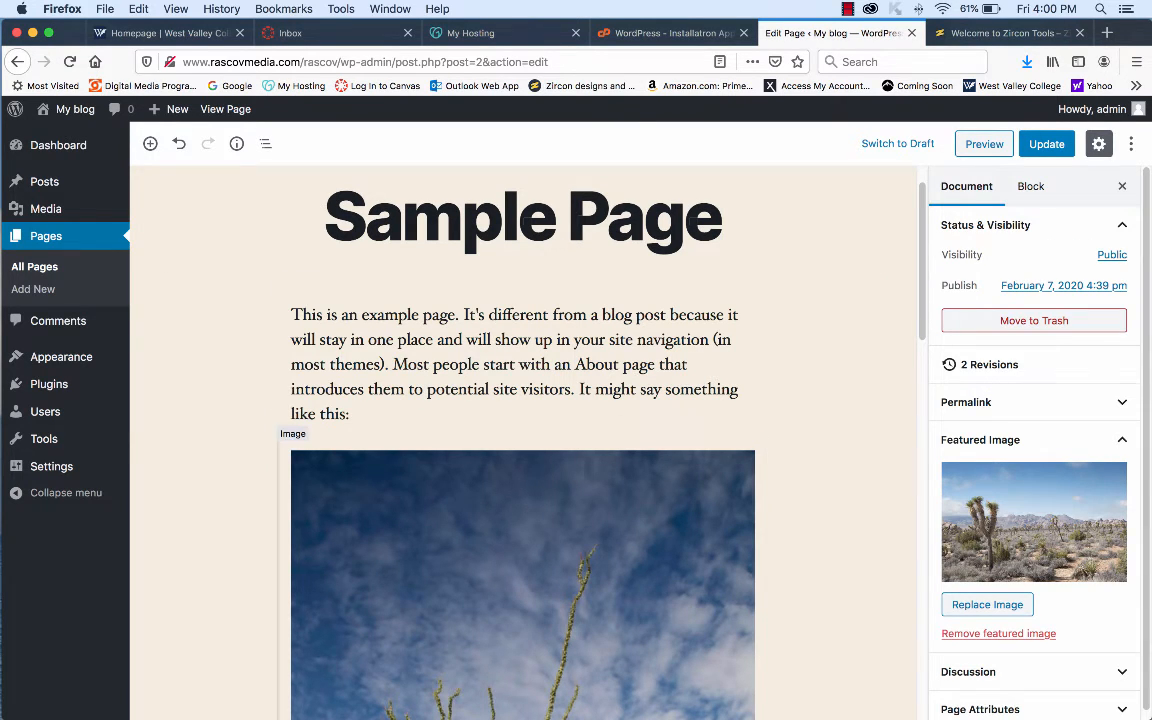
click(523, 585)
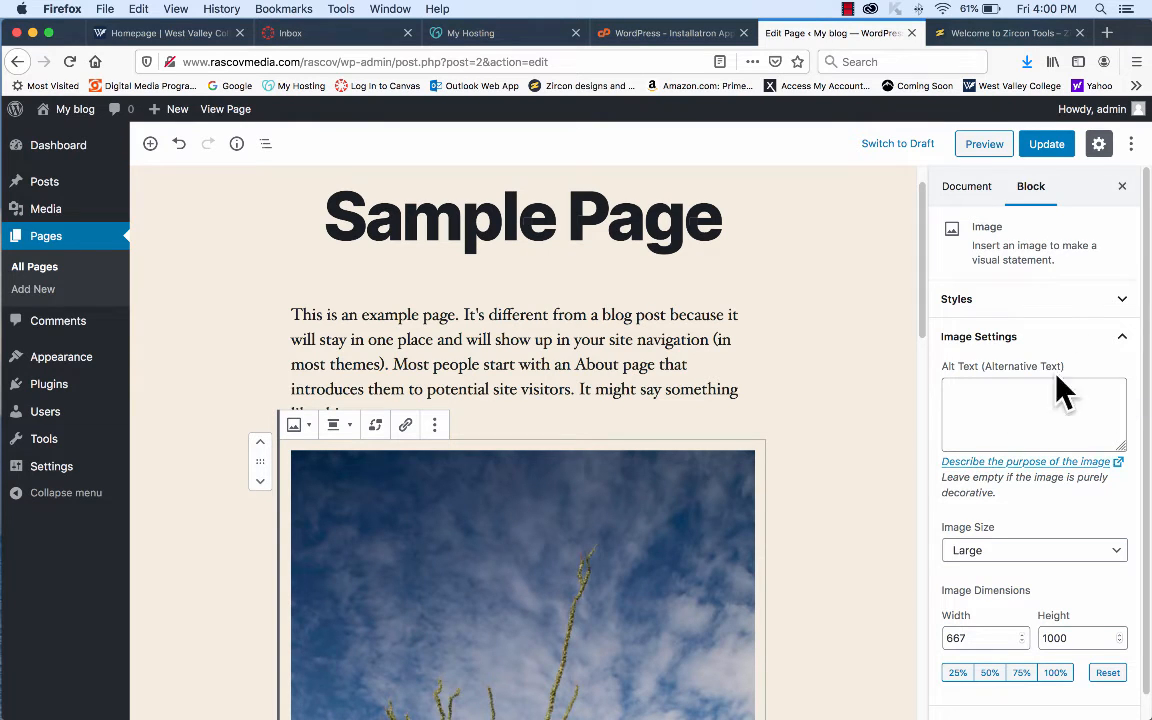
click(966, 187)
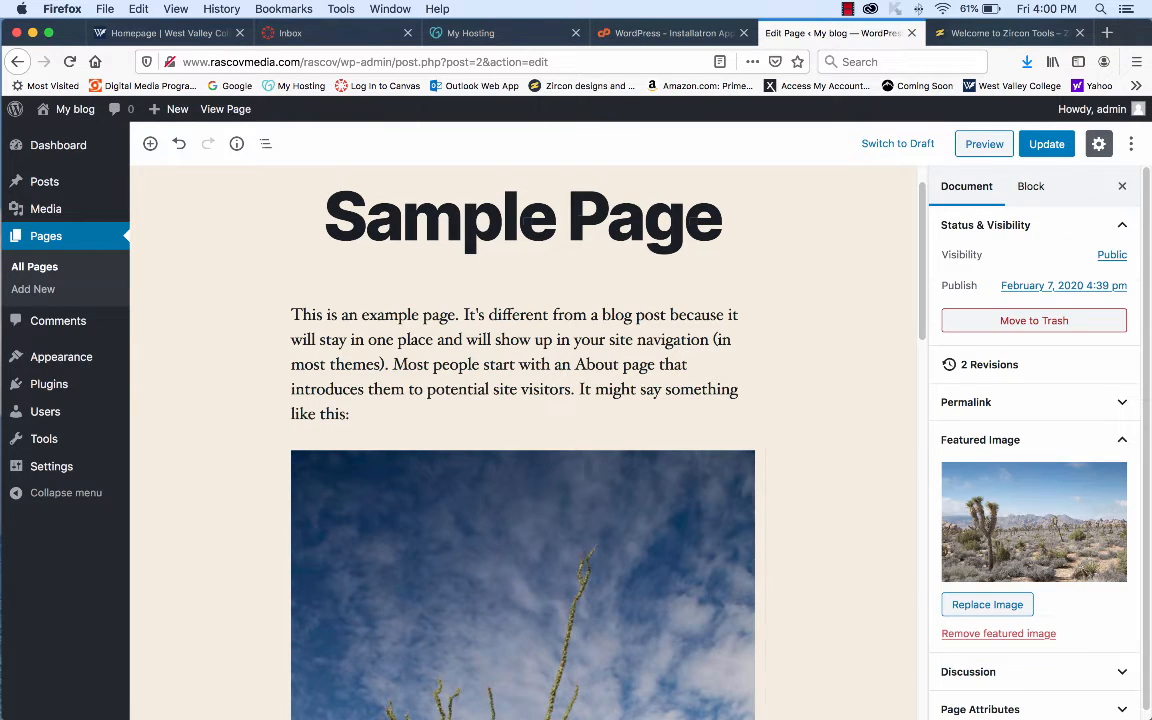
- Compare the photo block's image settings with the page's document settings by switching between the two
click(523, 585)
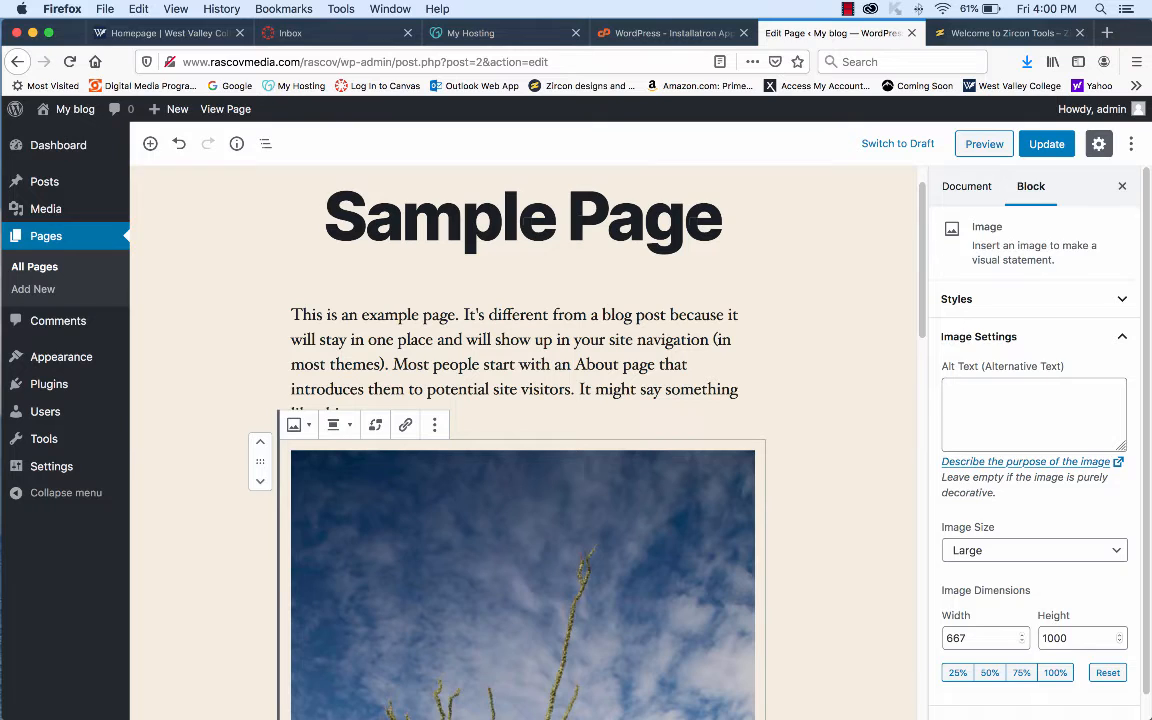
click(966, 187)
click(560, 560)
click(966, 187)
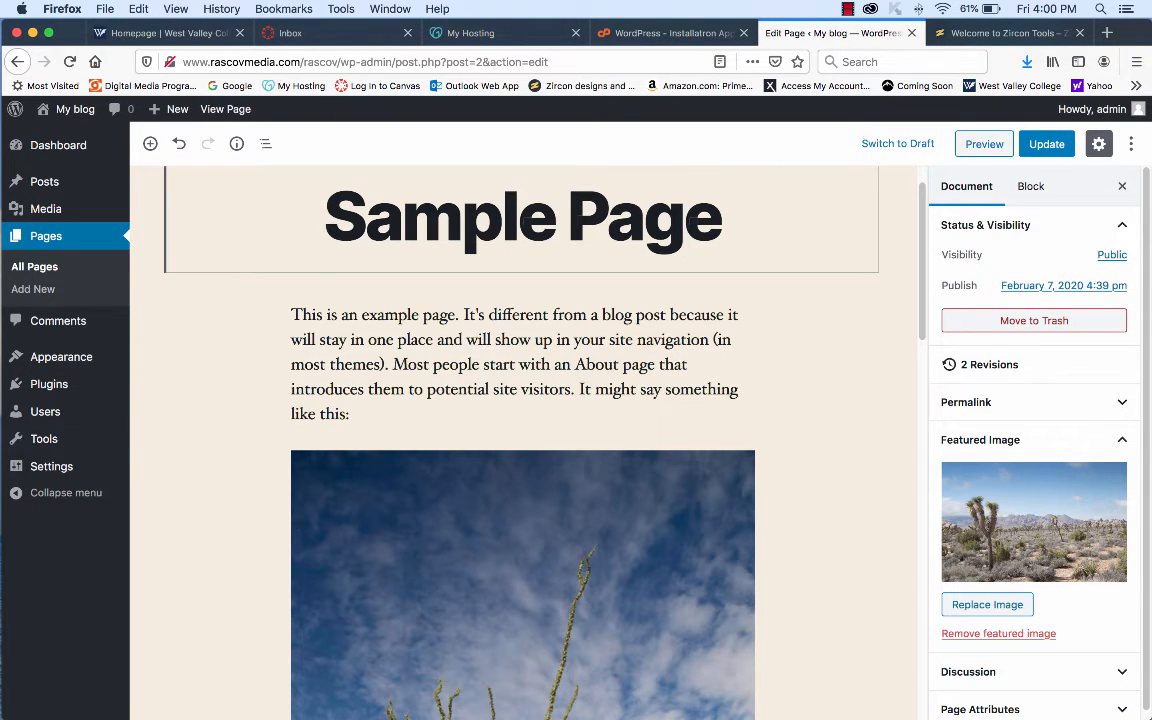
click(679, 497)
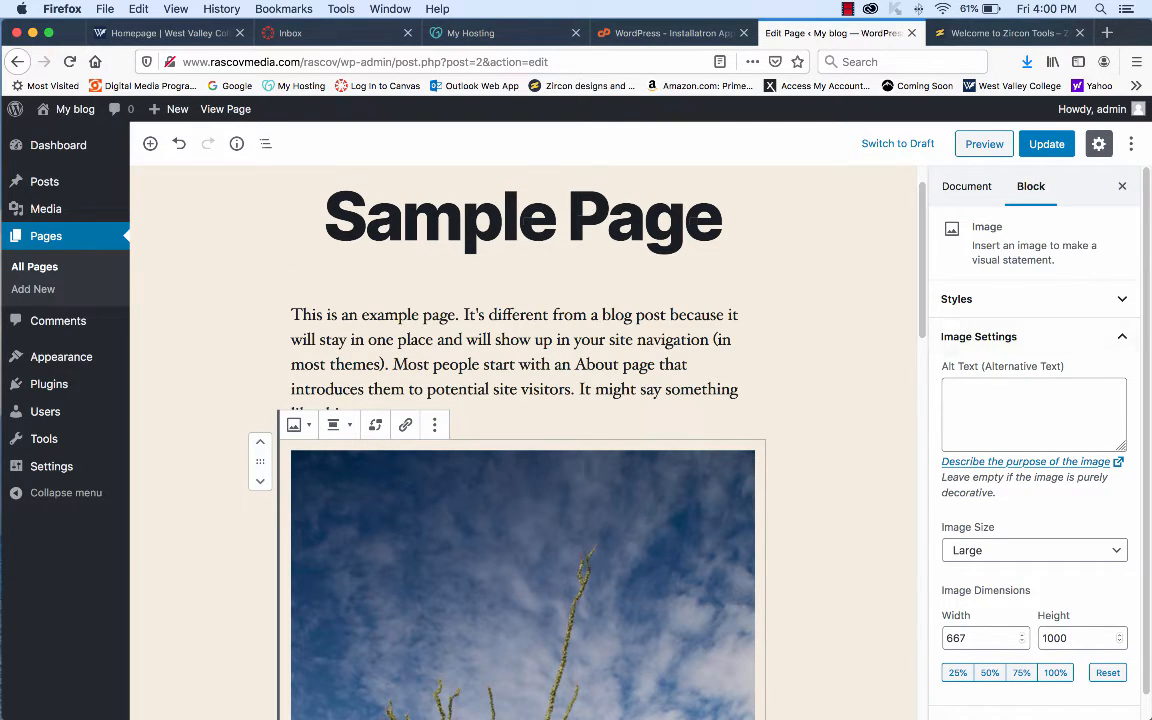
scroll(1034, 500, down, 1)
scroll(1034, 500, up, 1)
click(966, 187)
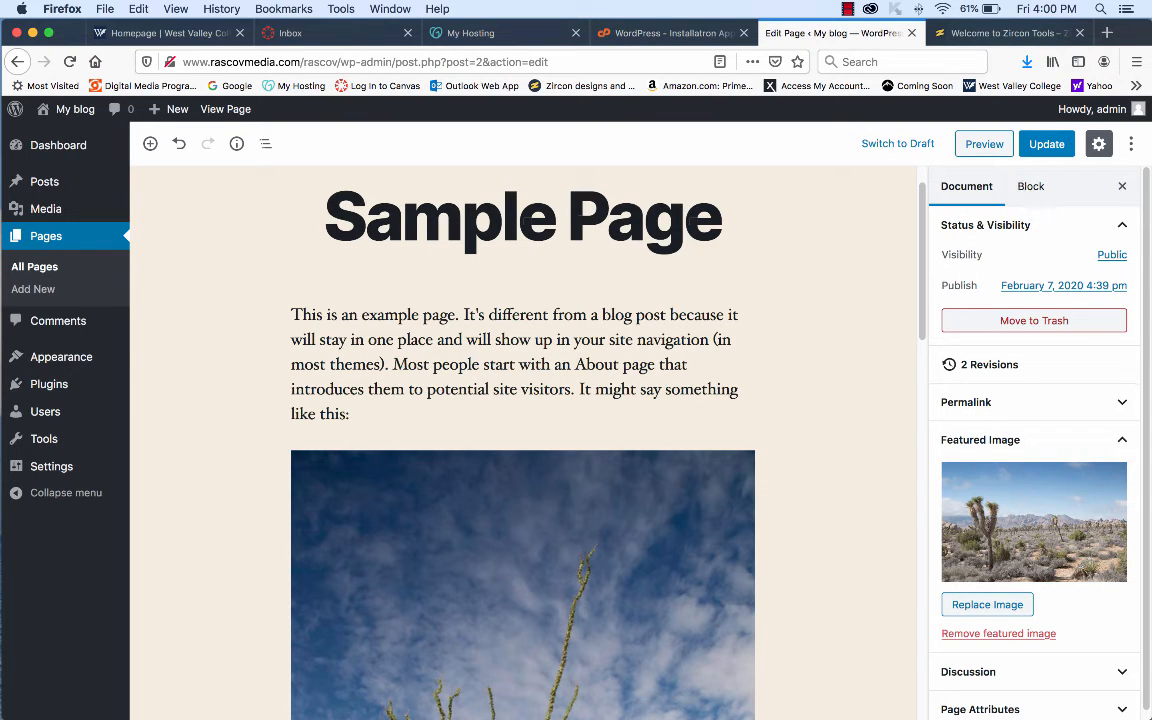
- Try to open the page's revisions but stay on the page, and expand the Permalink settings to examine the URL slug and page address
click(989, 364)
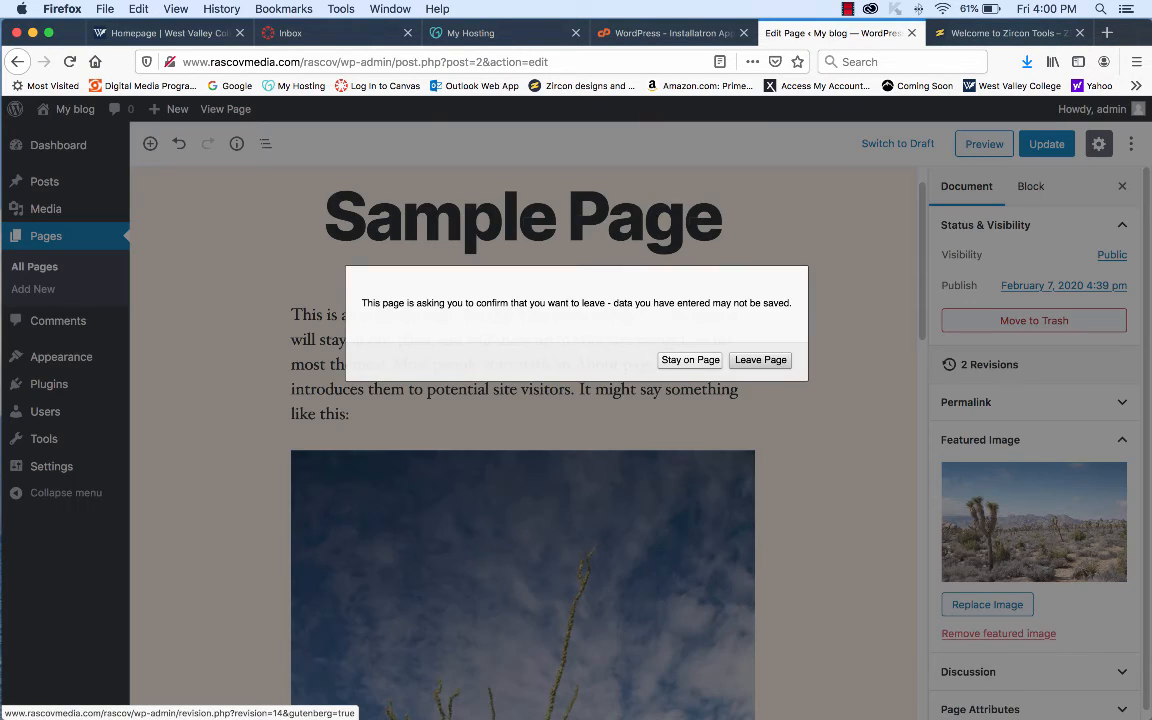
click(690, 360)
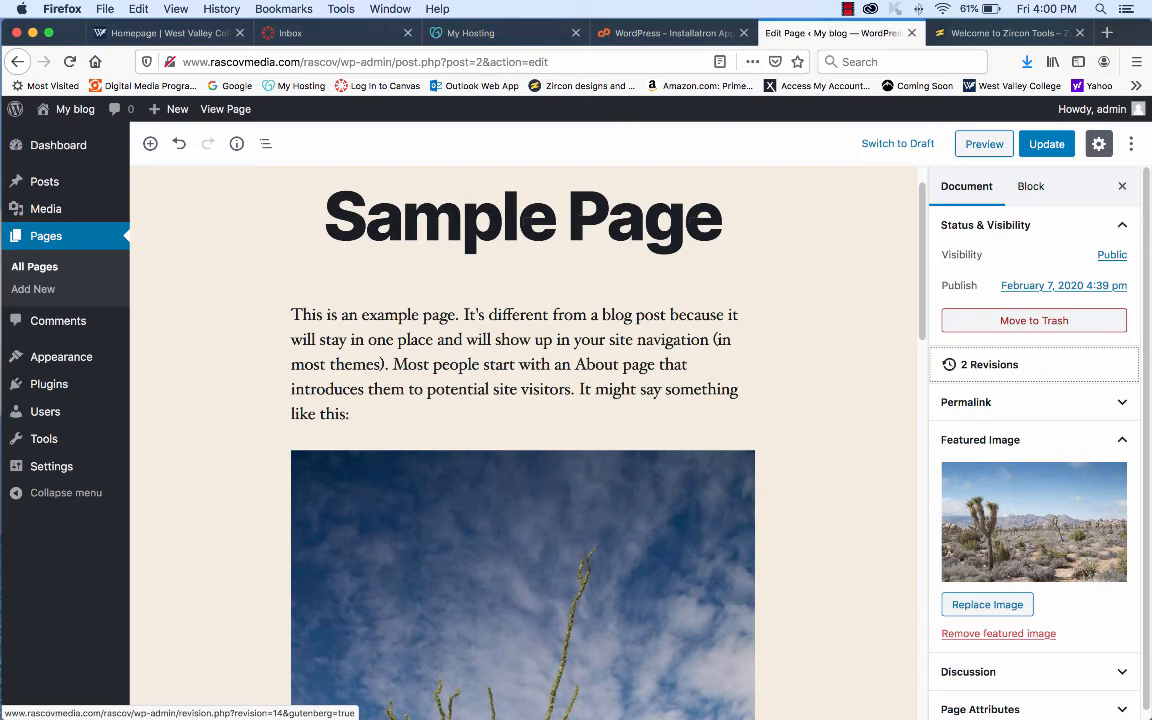
click(1034, 402)
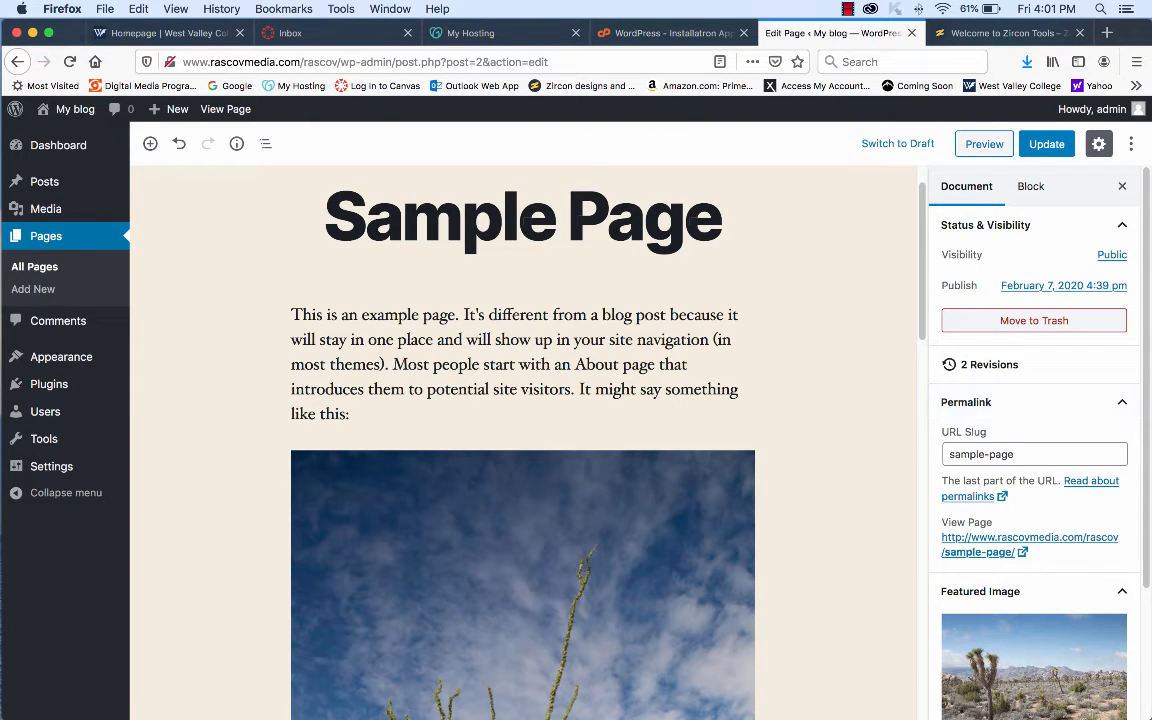
drag(949, 454, 1016, 454)
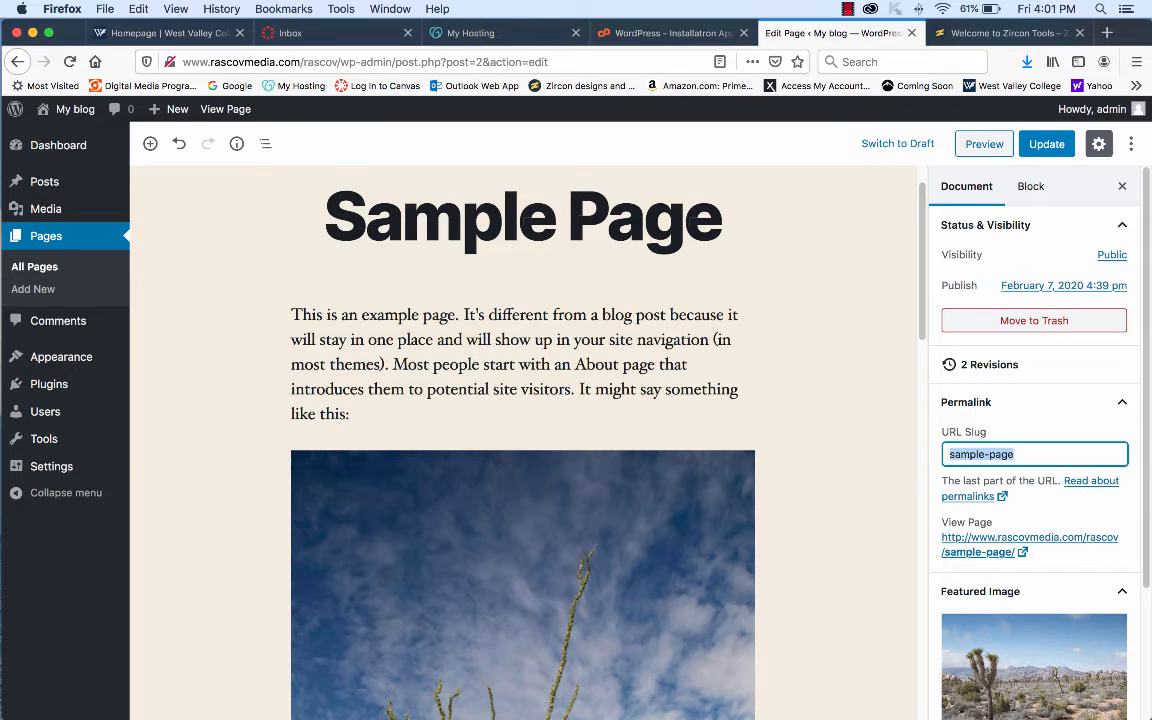
scroll(1106, 540, down, 4)
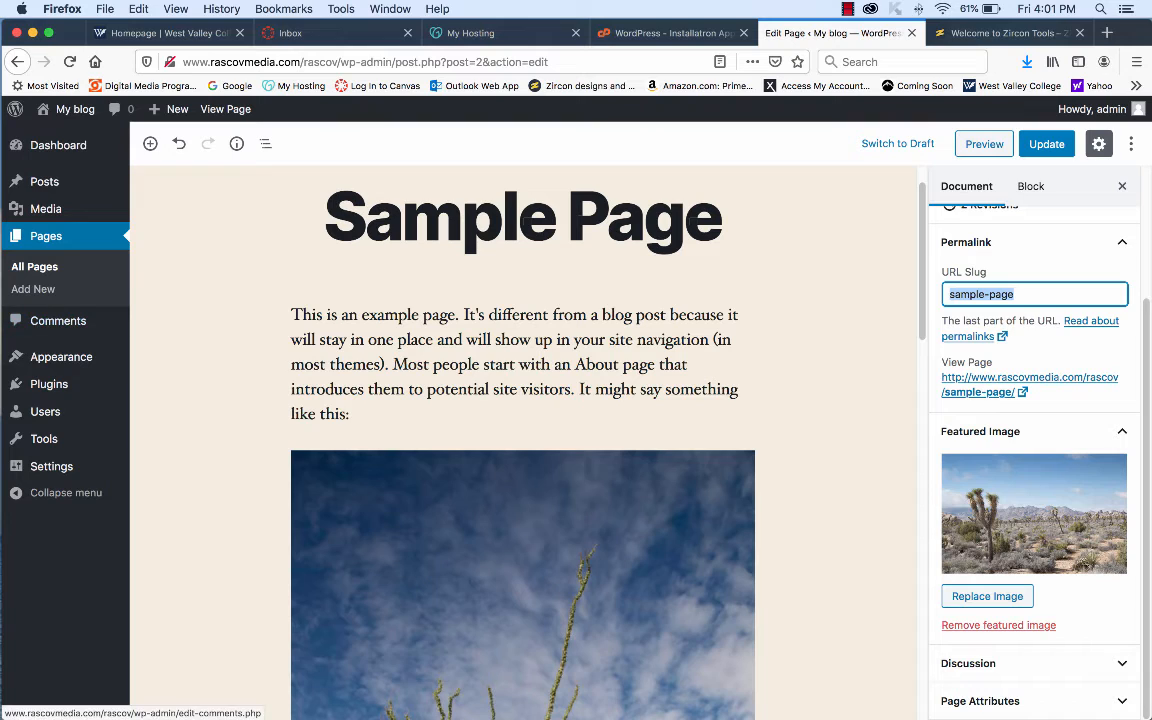
mouse_move(60, 357)
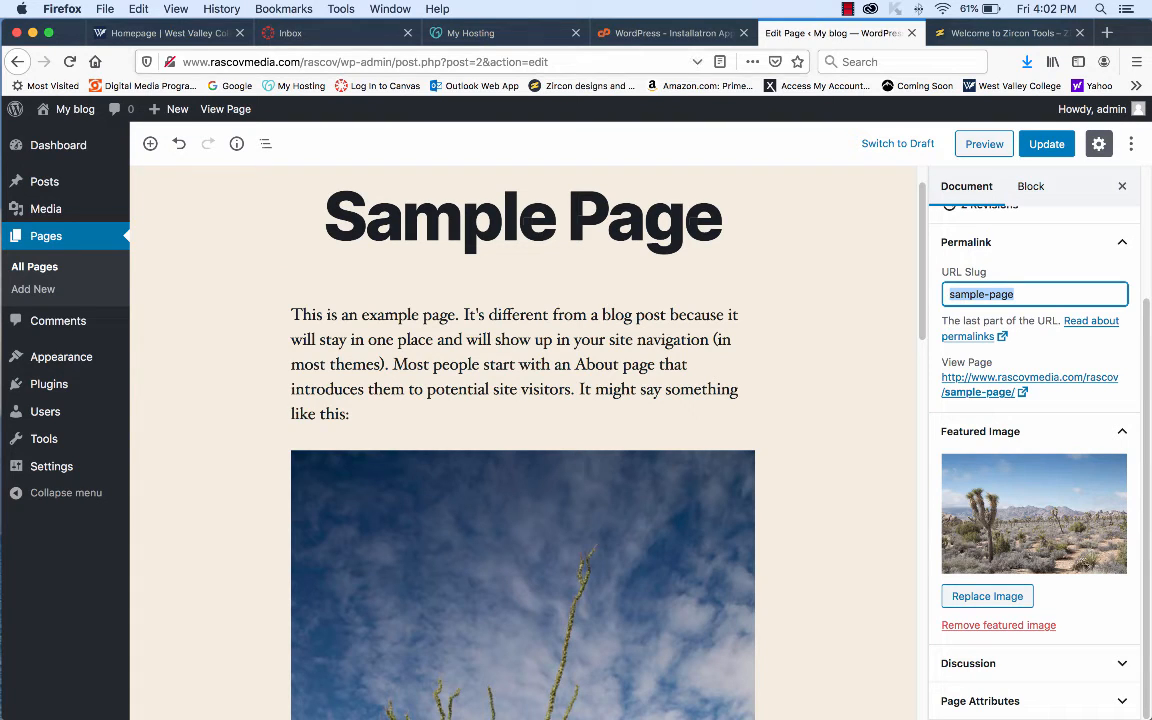
click(366, 62)
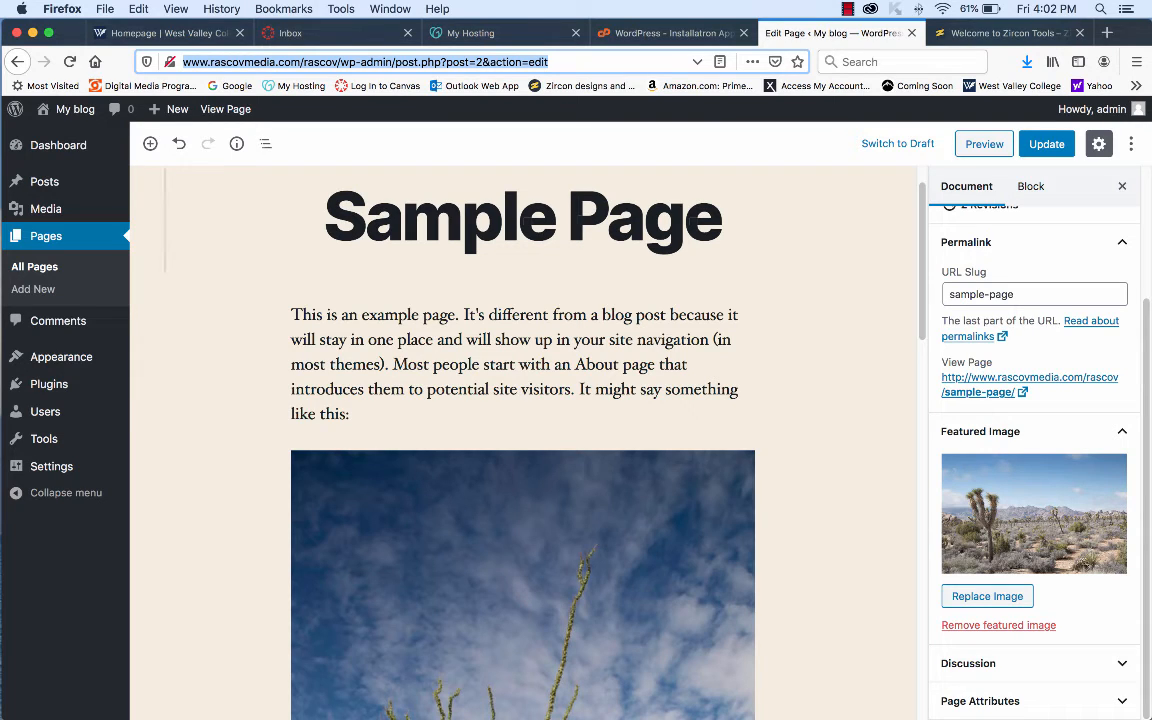
scroll(1034, 450, up, 3)
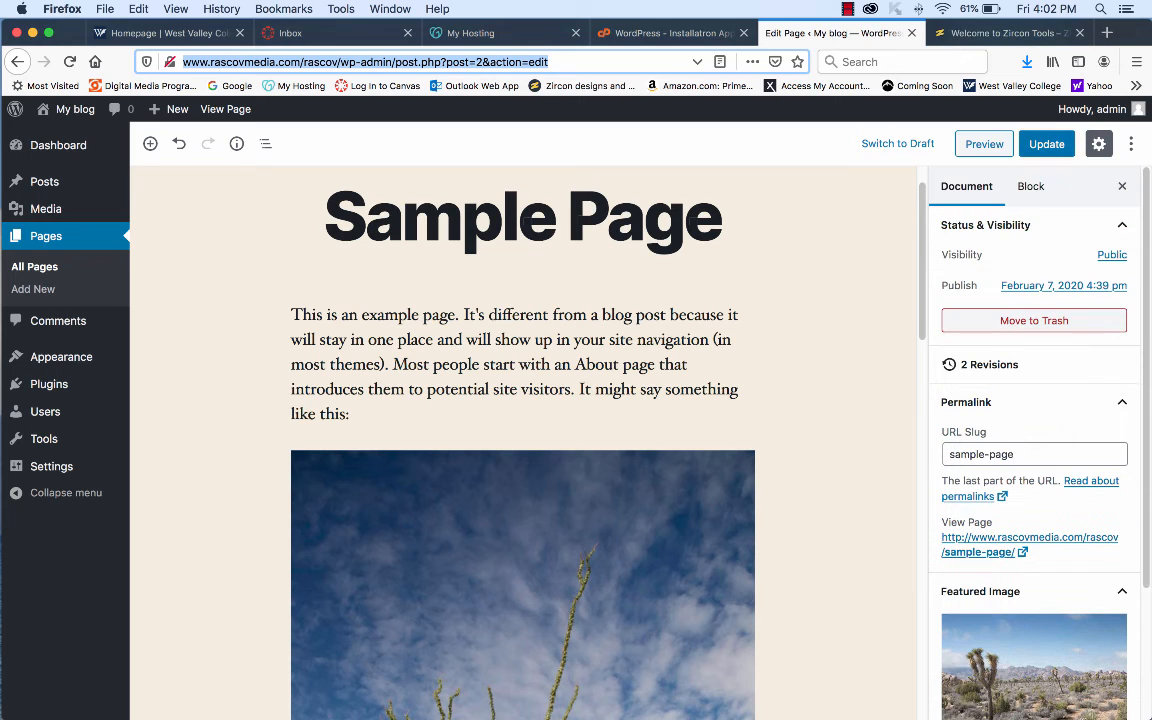
- Update the Sample Page and view its visibility options, keeping it Public
click(1047, 144)
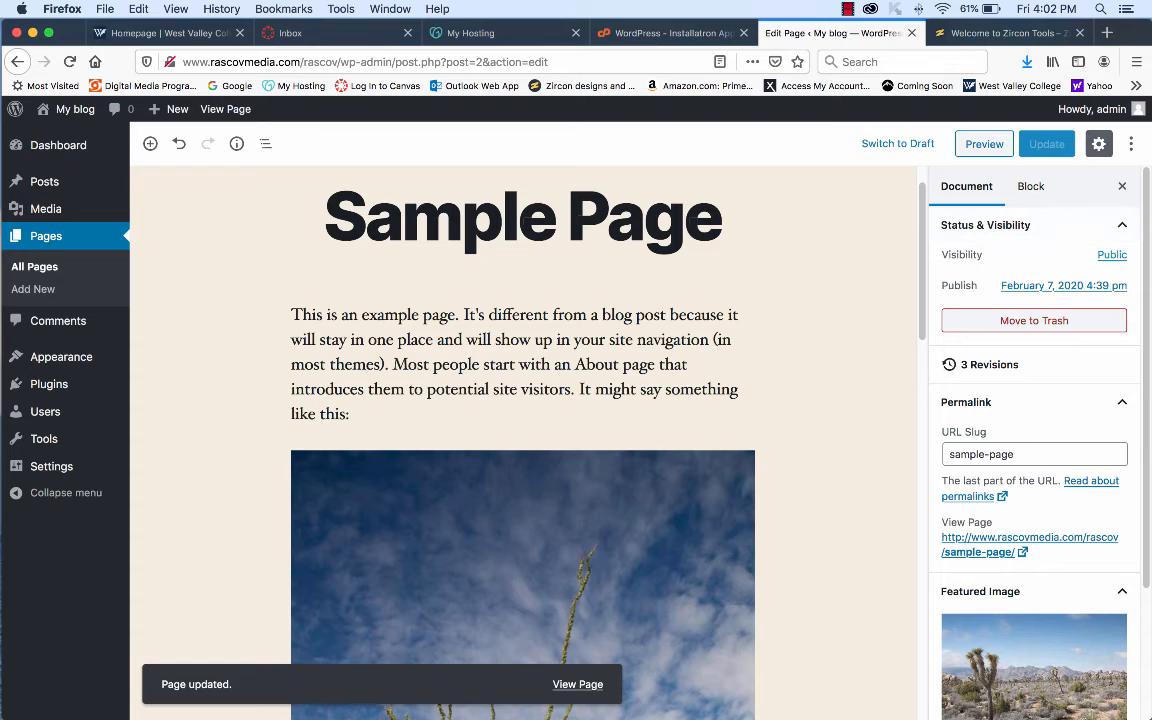
click(1112, 255)
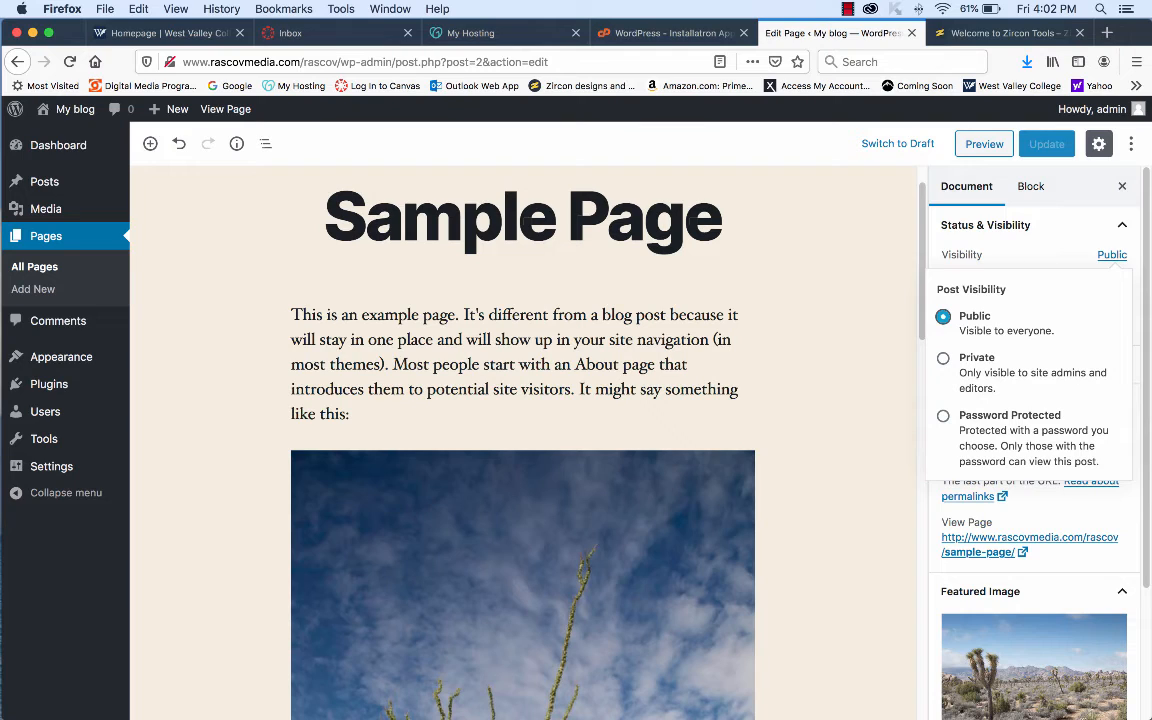
click(1112, 255)
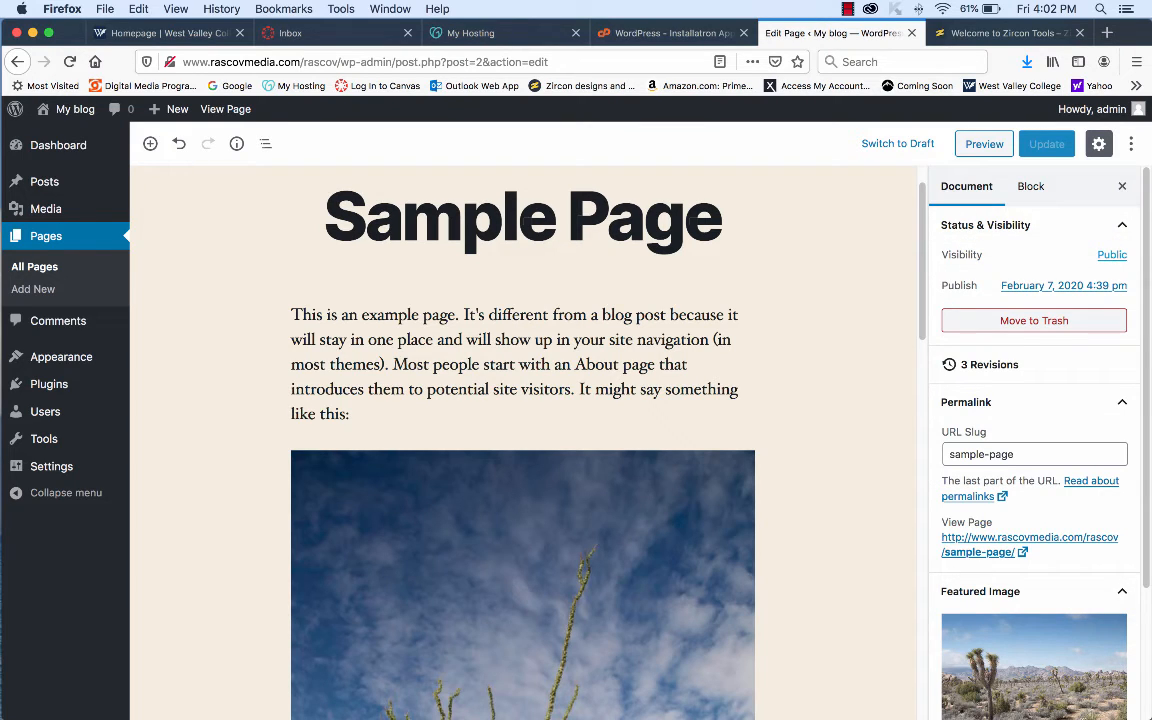
click(984, 144)
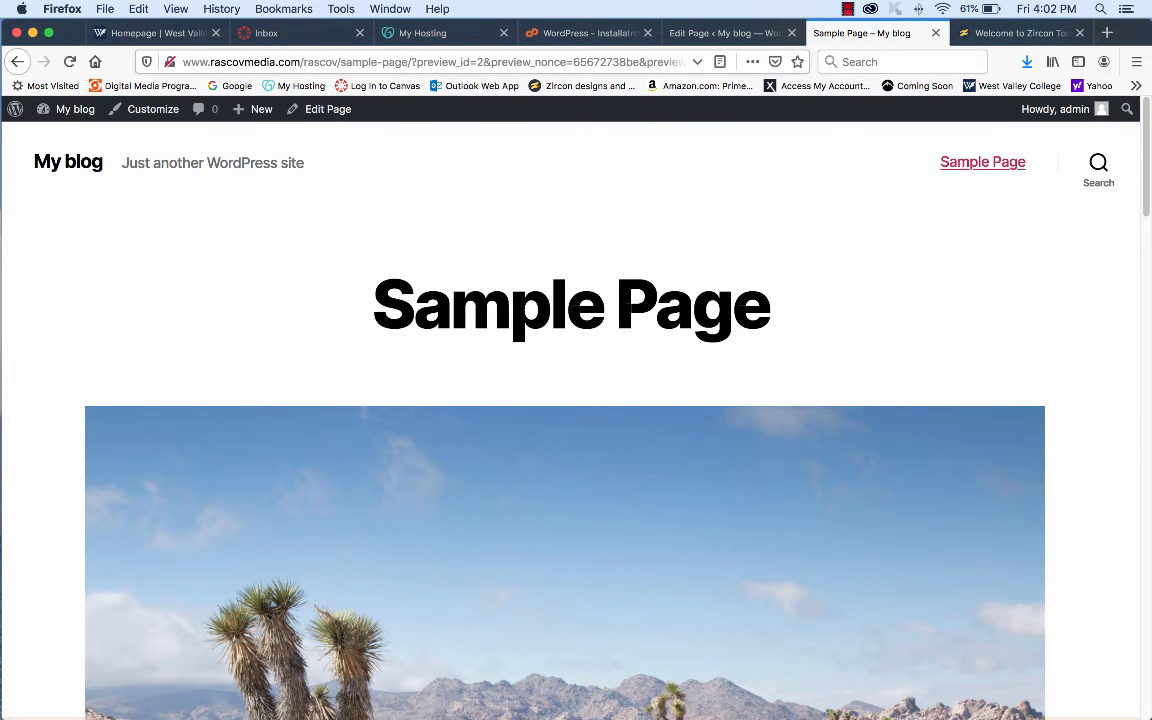
drag(407, 62, 716, 62)
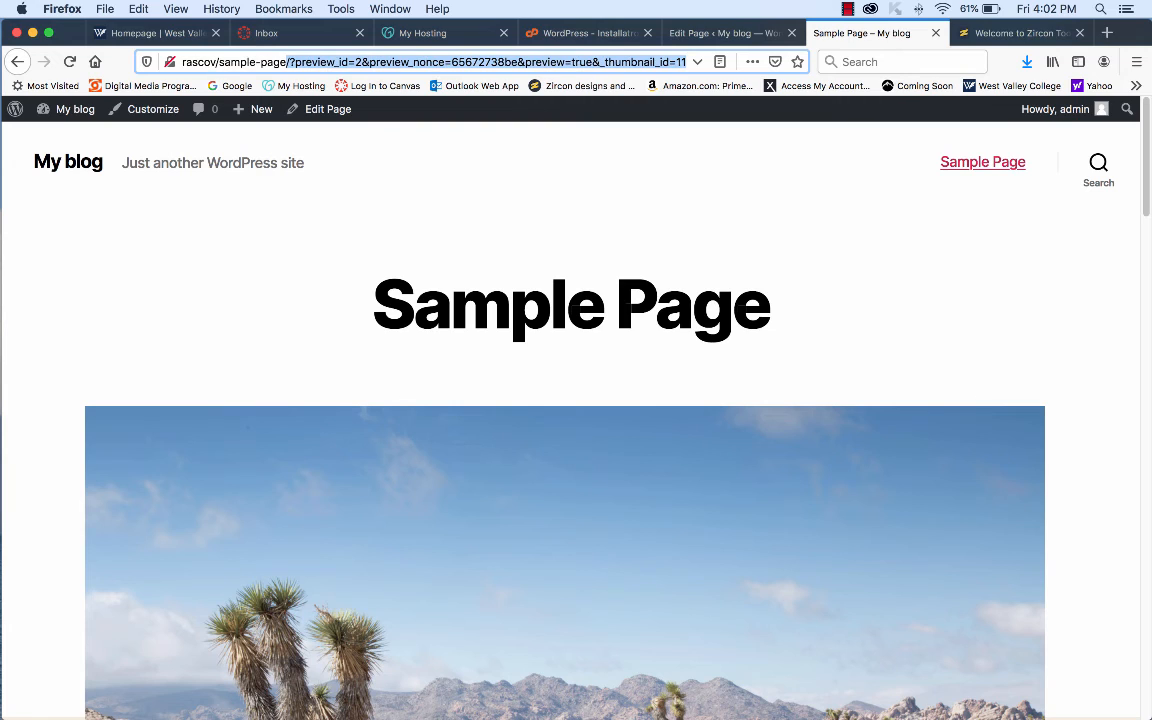
key(BackSpace)
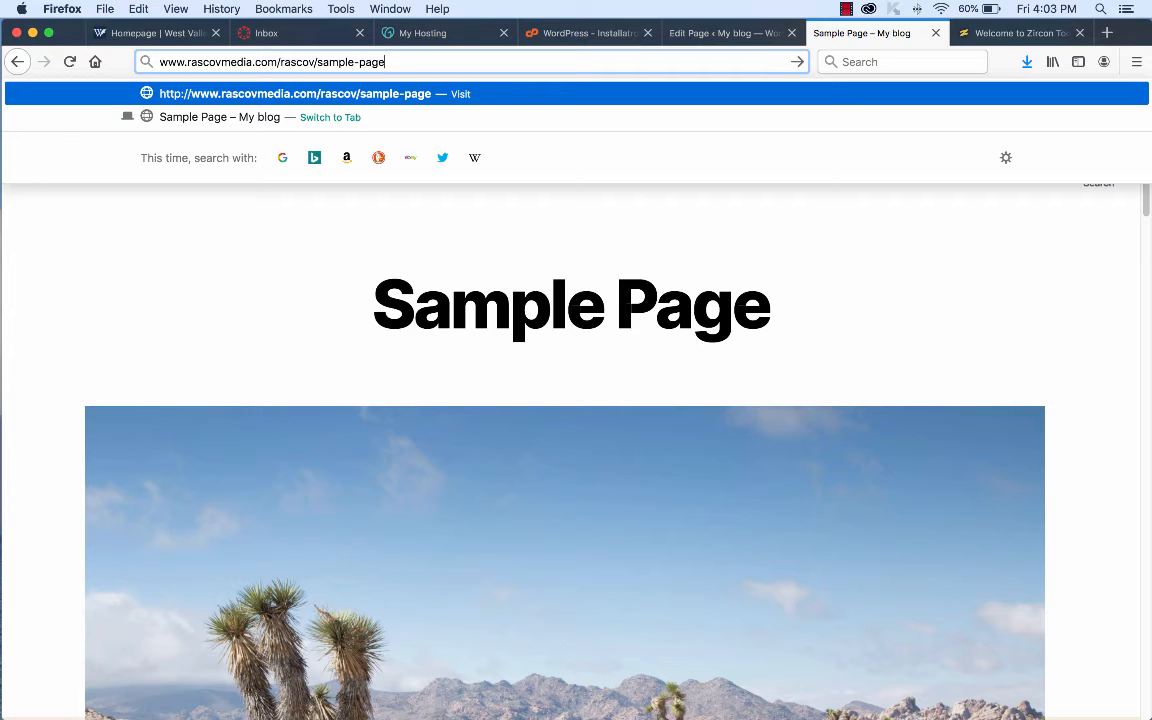
drag(387, 62, 157, 62)
key(super+c)
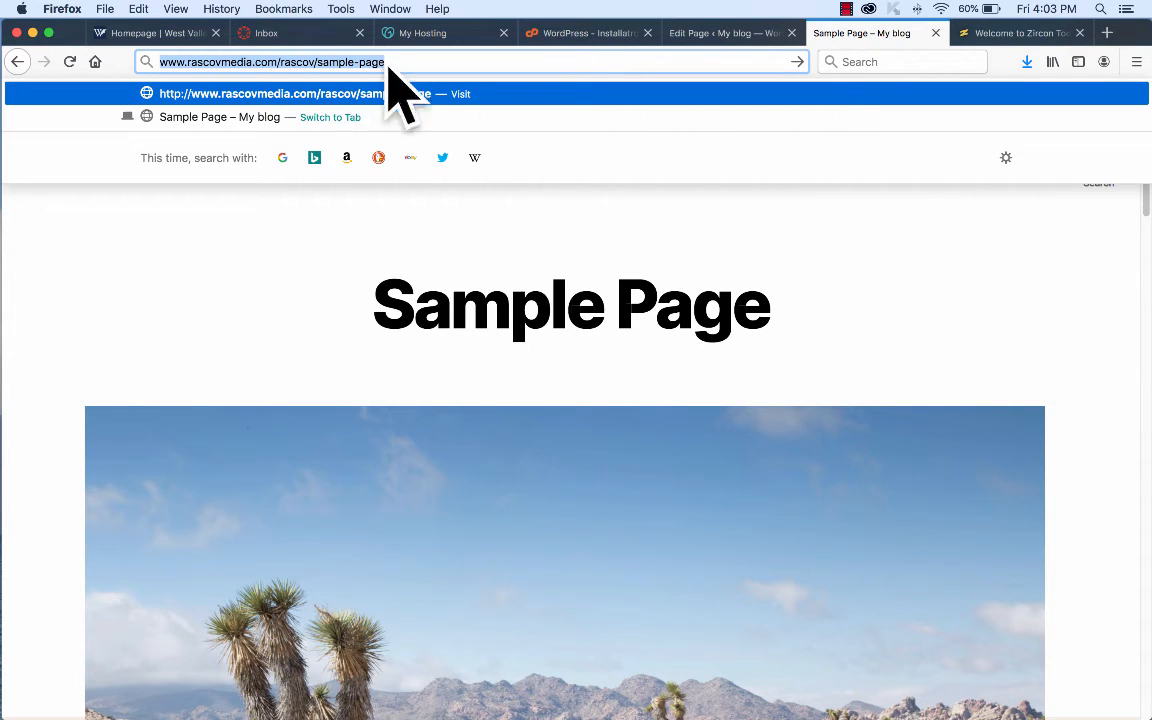
- View the Sample Page at its shortened address in a new browser tab, and close that tab
key(Right)
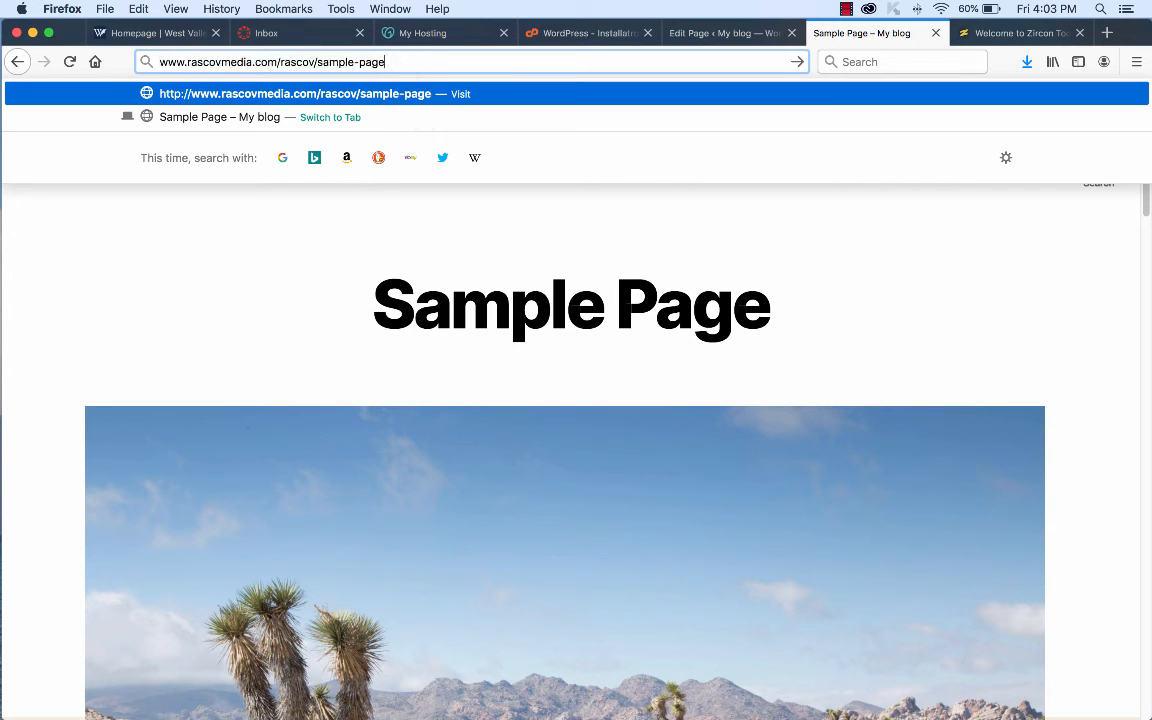
key(super+t)
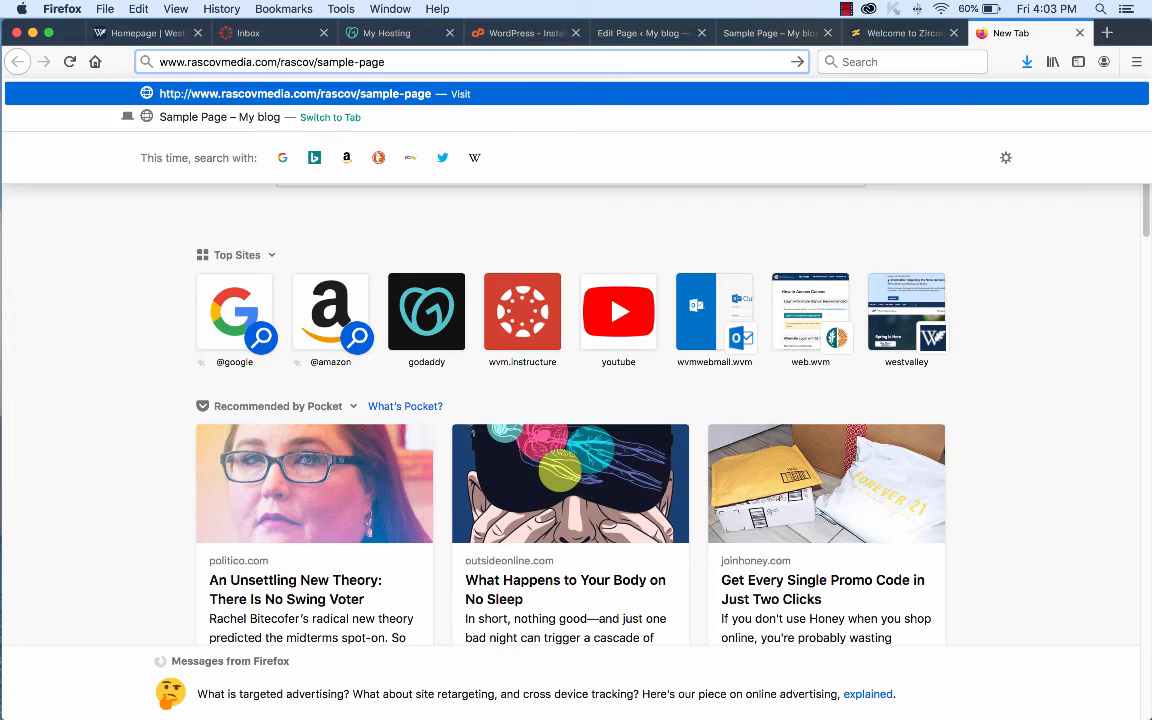
key(Return)
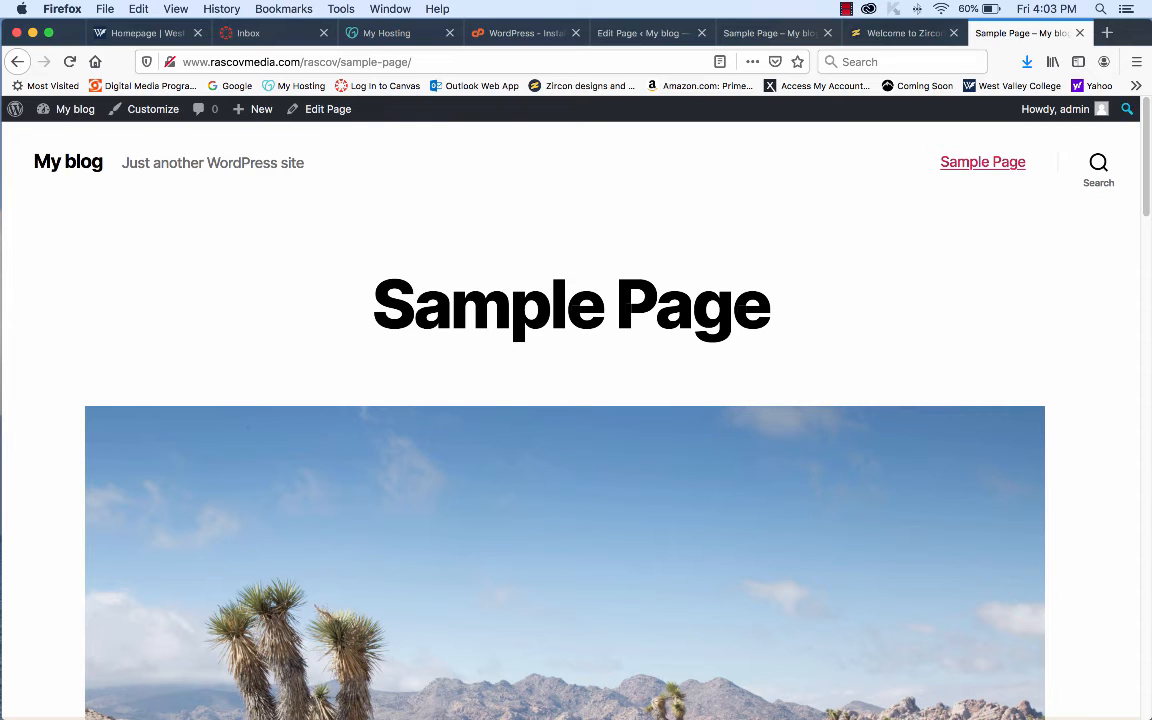
key(super+w)
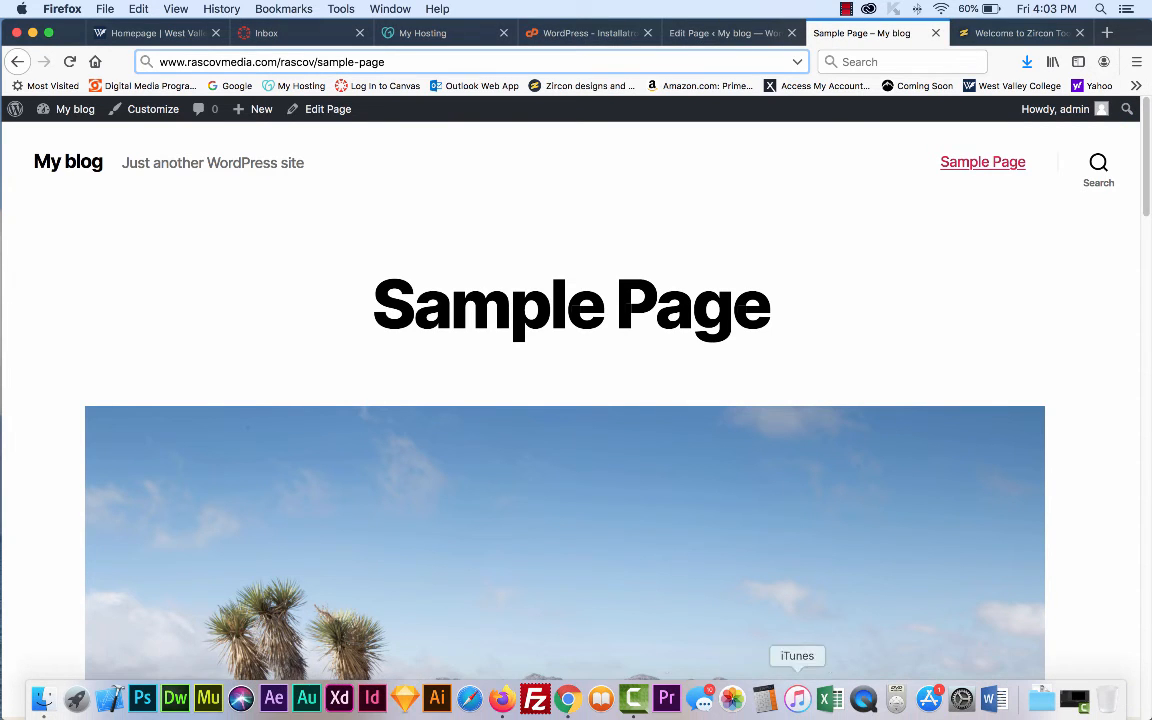
- Switch to Chrome and open the copied Sample Page address
click(561, 698)
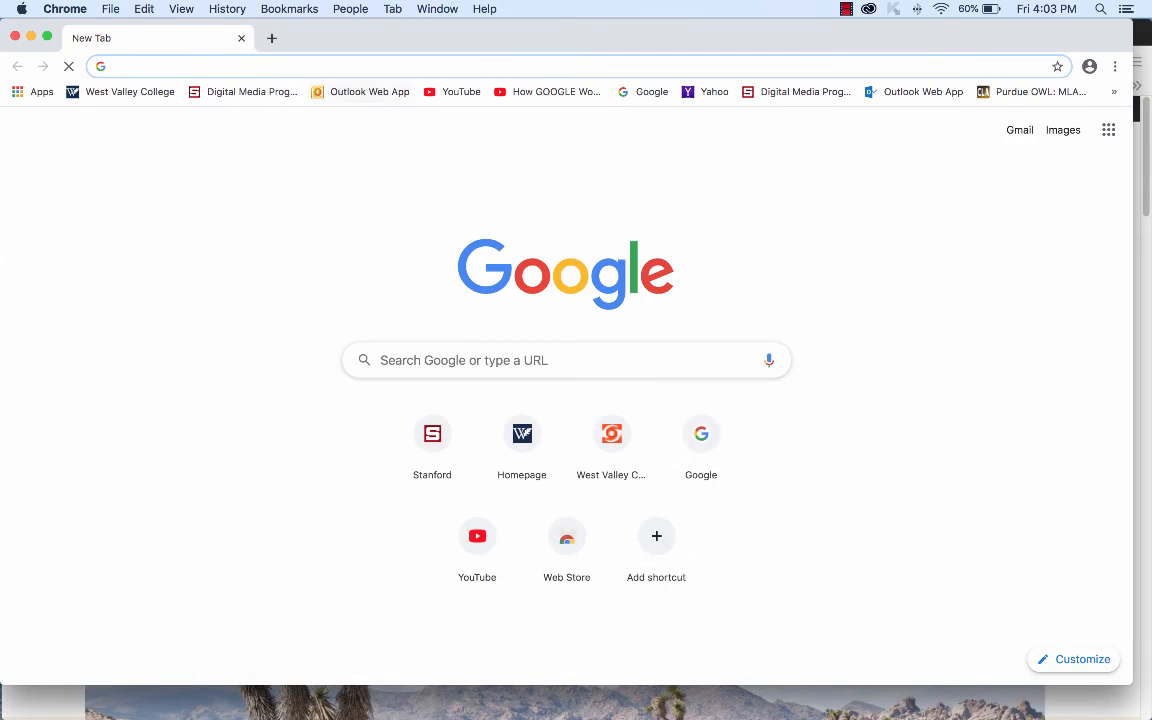
key(super+v)
key(Return)
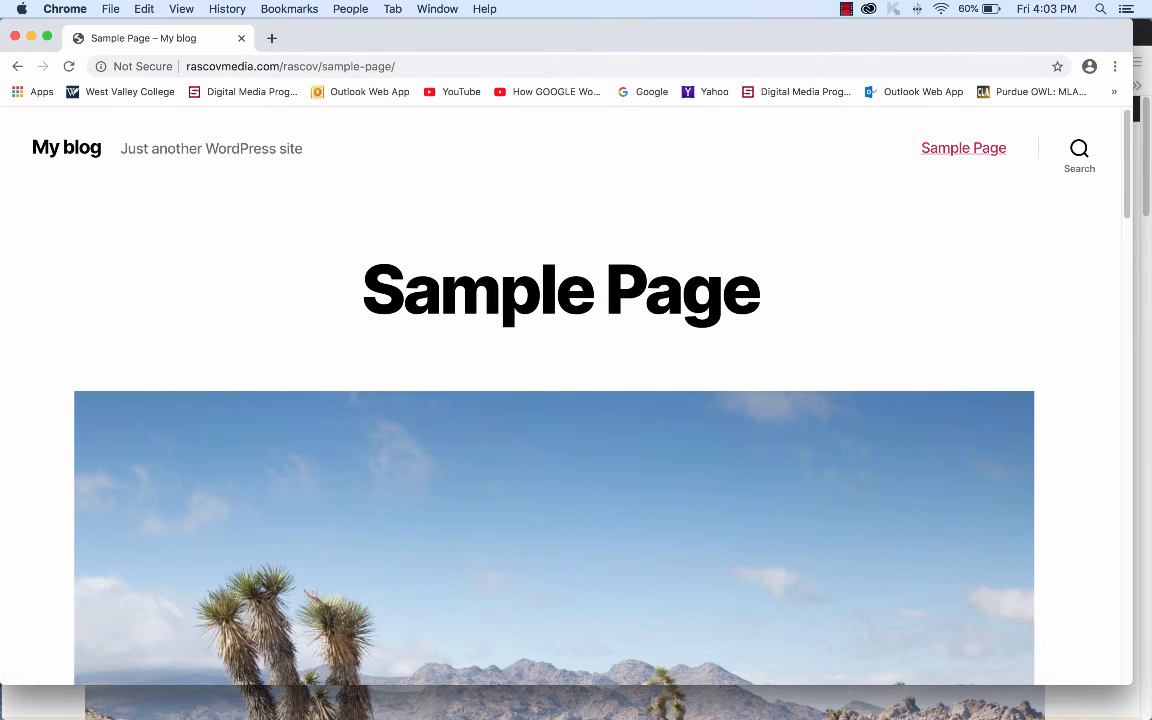
- Look through the published Sample Page from its title to the content below the featured image, and close its tab
scroll(560, 400, down, 10)
scroll(560, 400, up, 7)
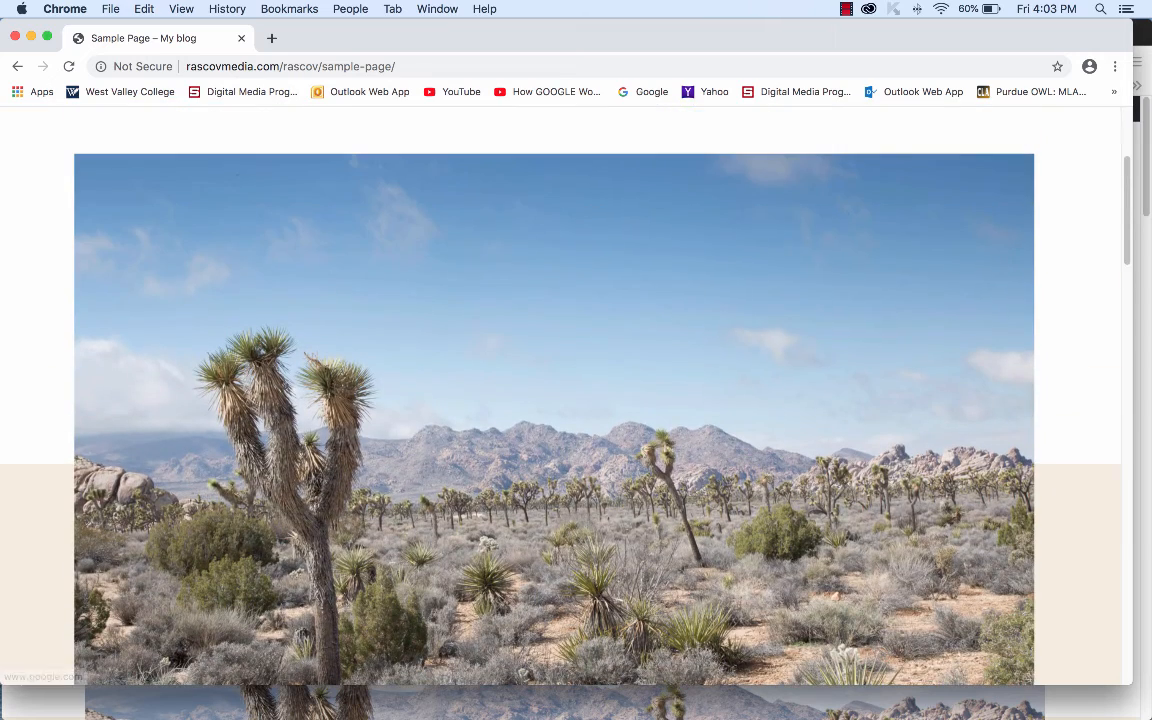
scroll(560, 400, down, 1)
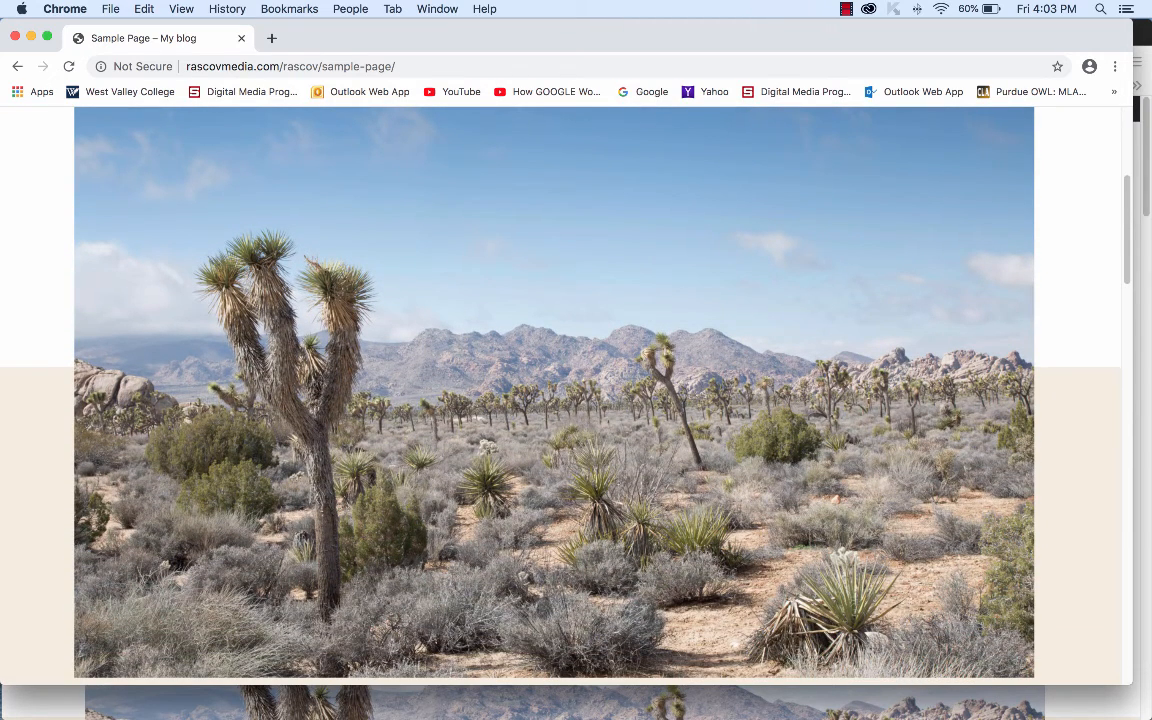
scroll(560, 400, up, 5)
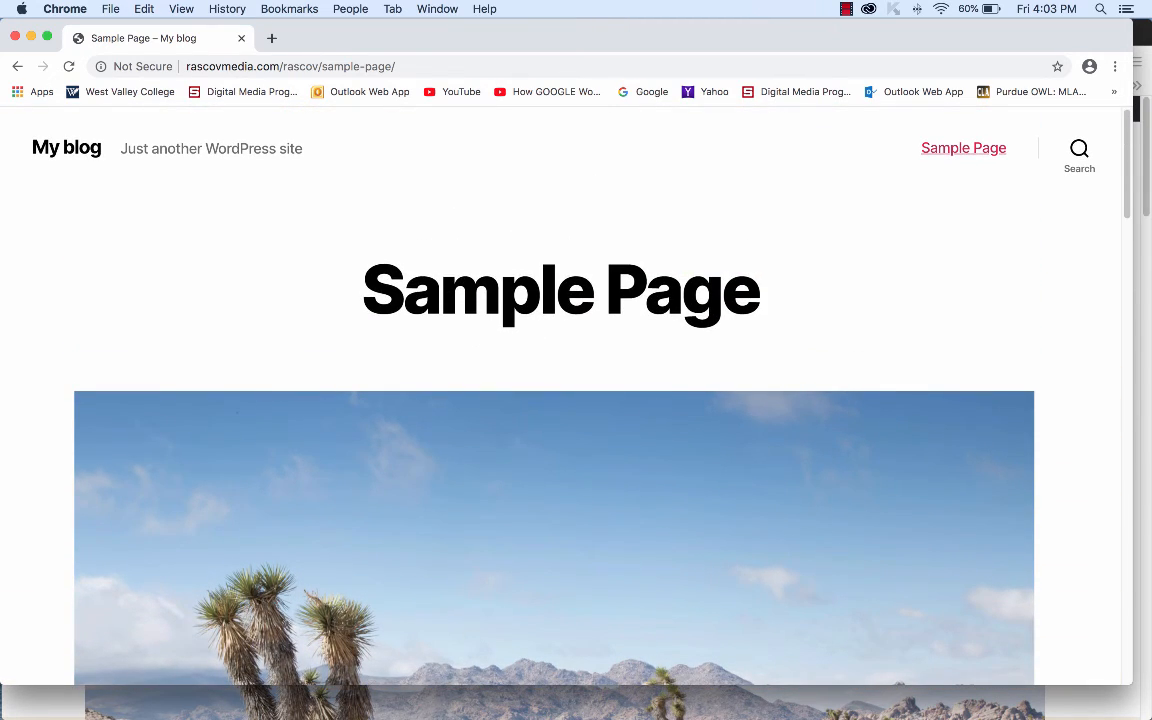
scroll(560, 400, down, 5)
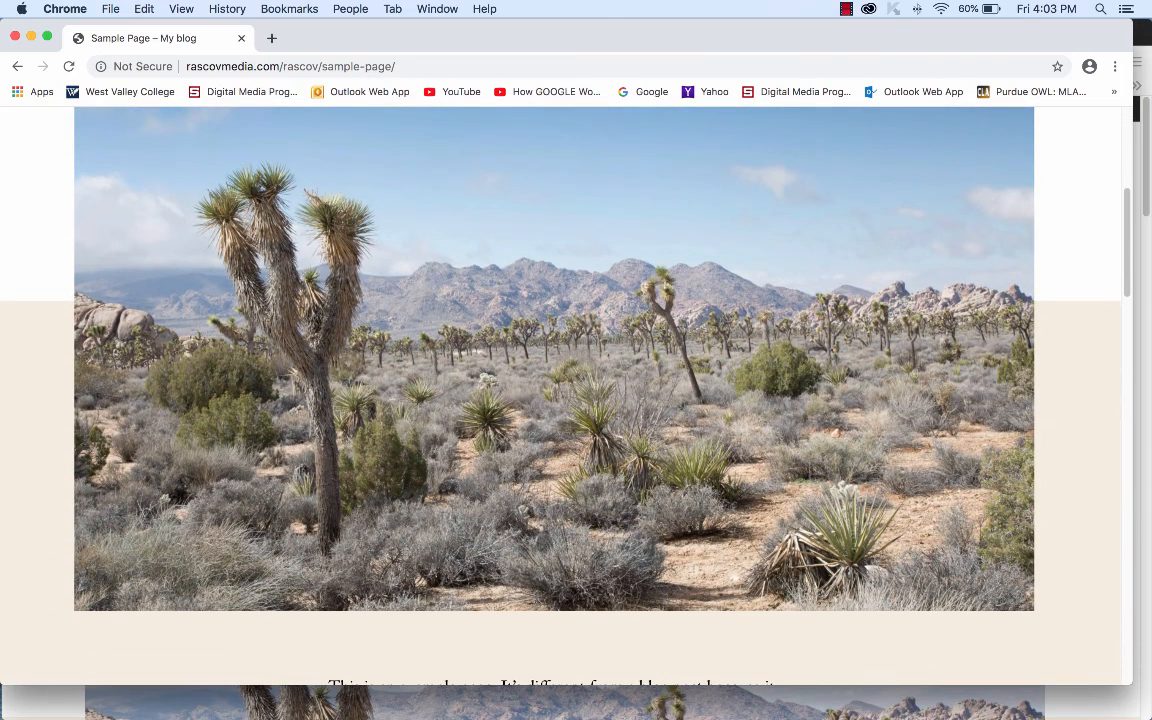
scroll(560, 400, up, 5)
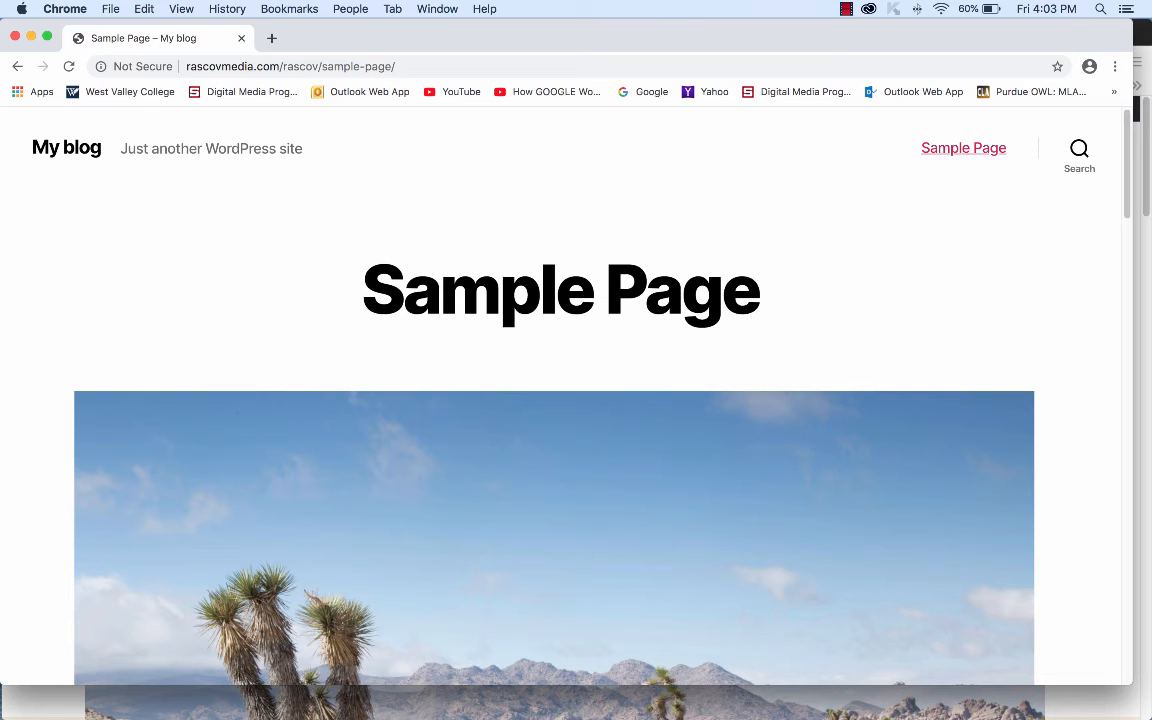
click(241, 38)
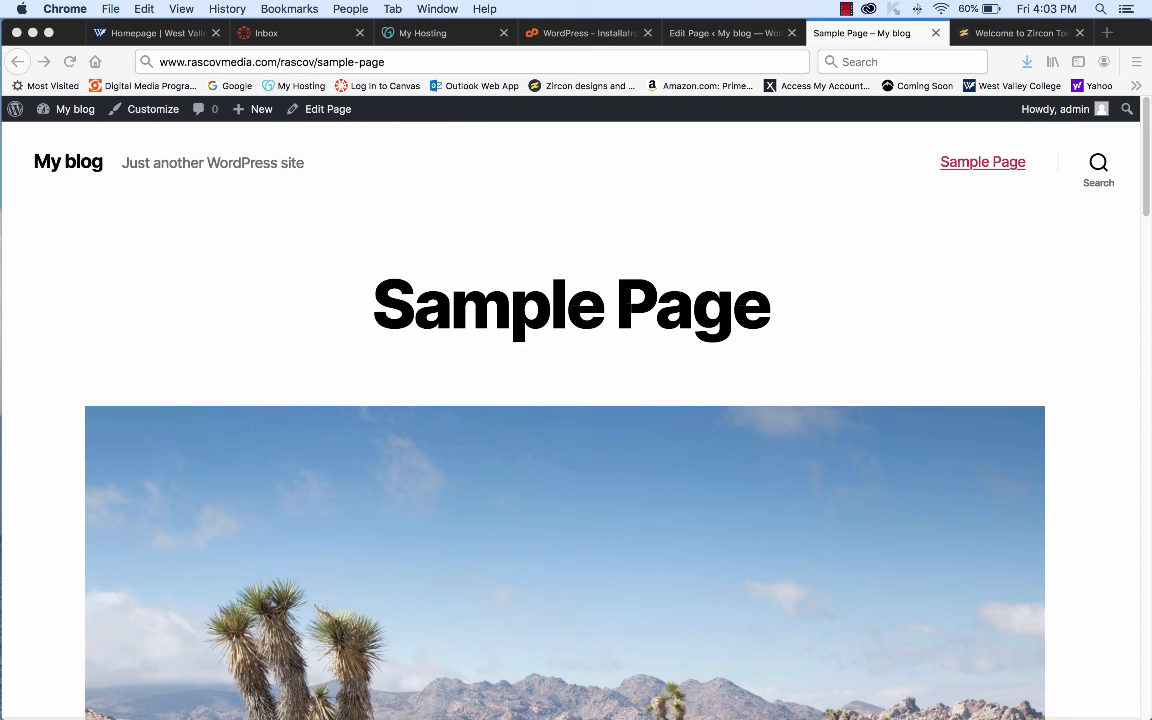
- Return to the WordPress page editor in Firefox and open the Customizer for the site's appearance
click(722, 33)
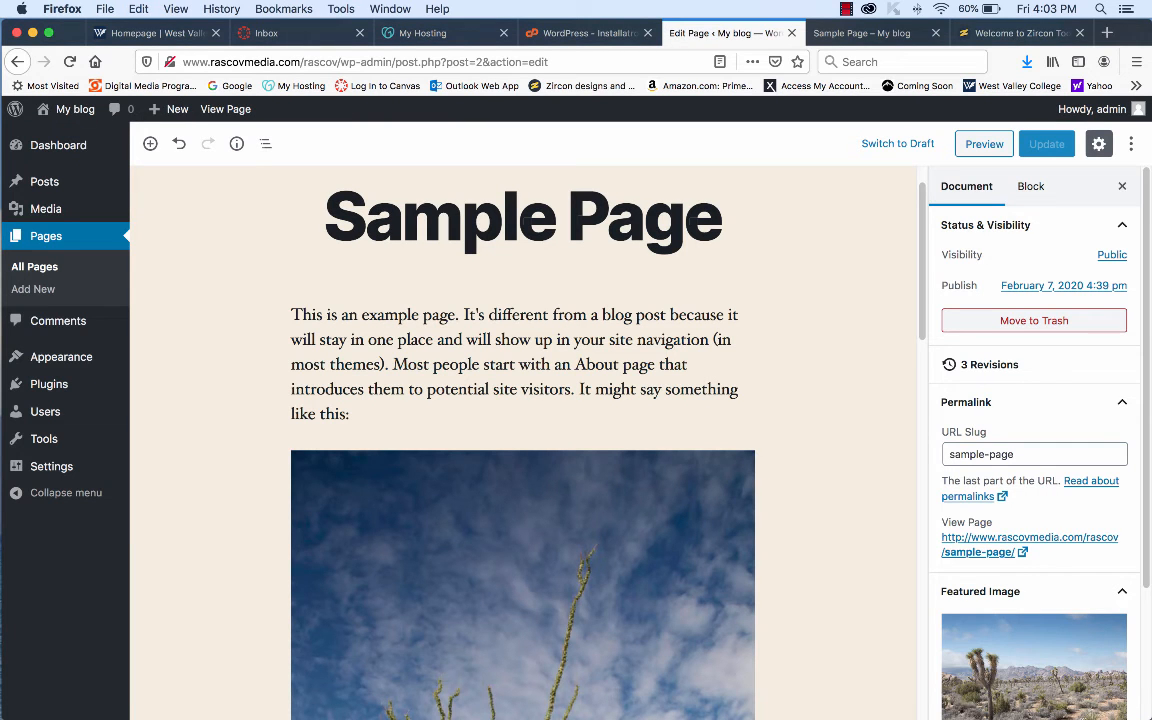
scroll(1034, 450, down, 3)
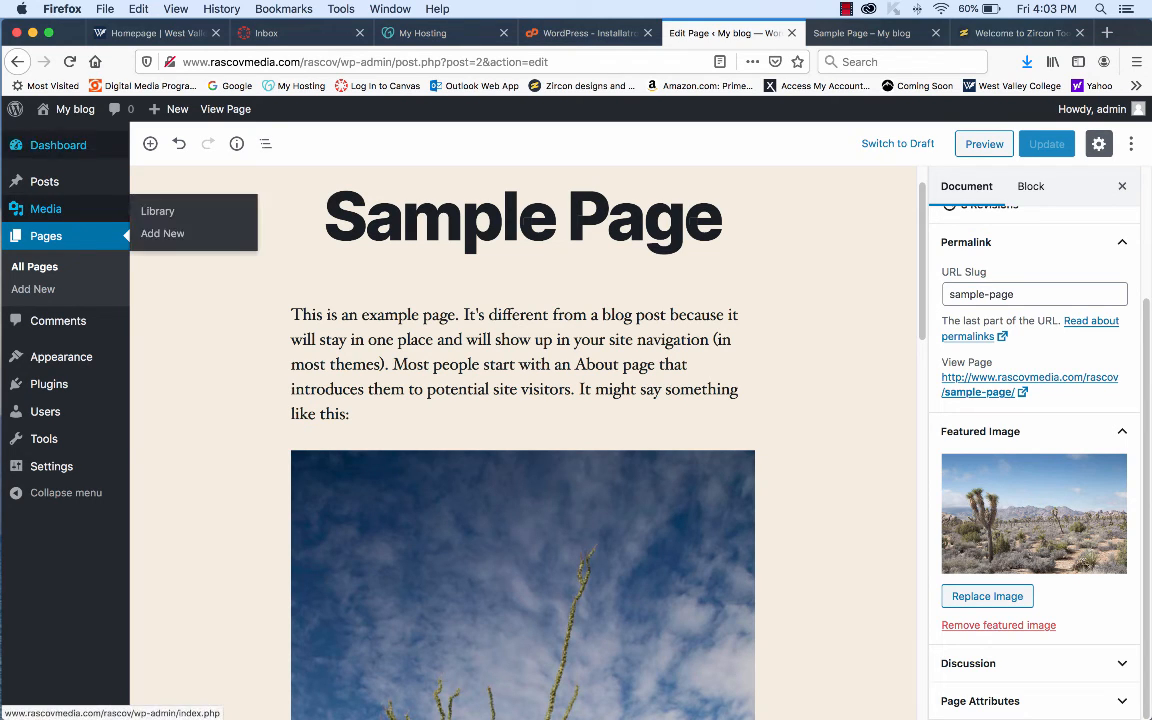
mouse_move(58, 146)
mouse_move(61, 357)
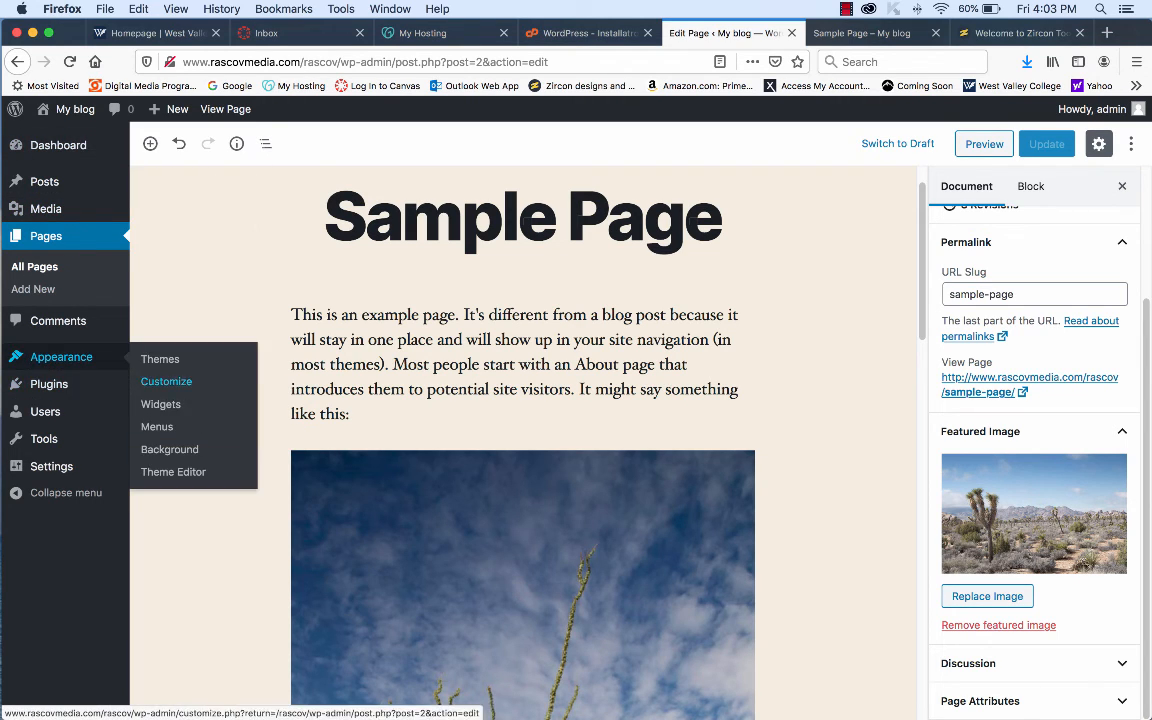
click(166, 381)
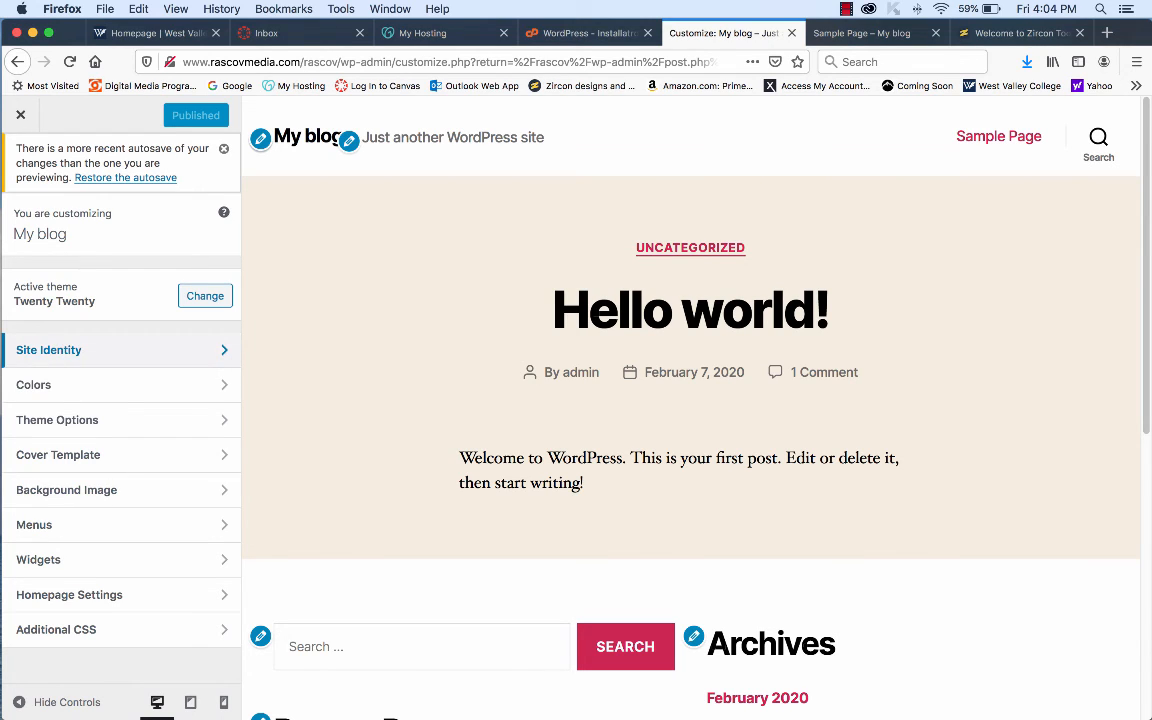
- Look through the Customizer's sections from Site Identity through Background Image without changing any settings
click(100, 349)
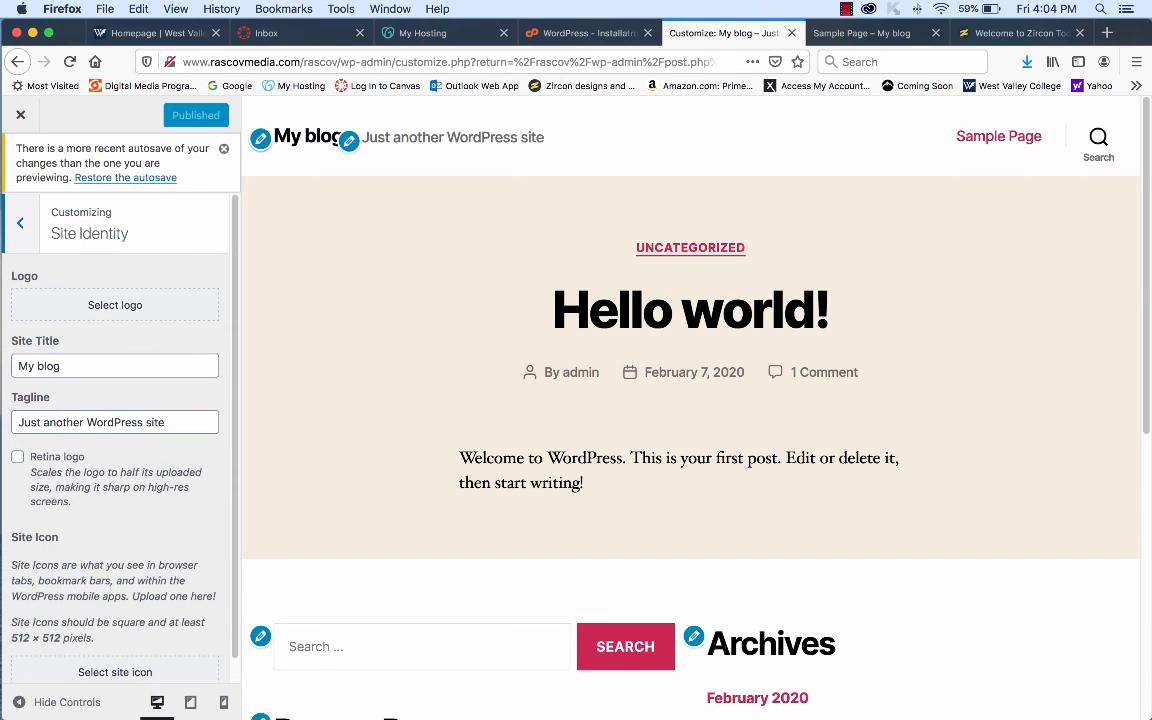
click(19, 222)
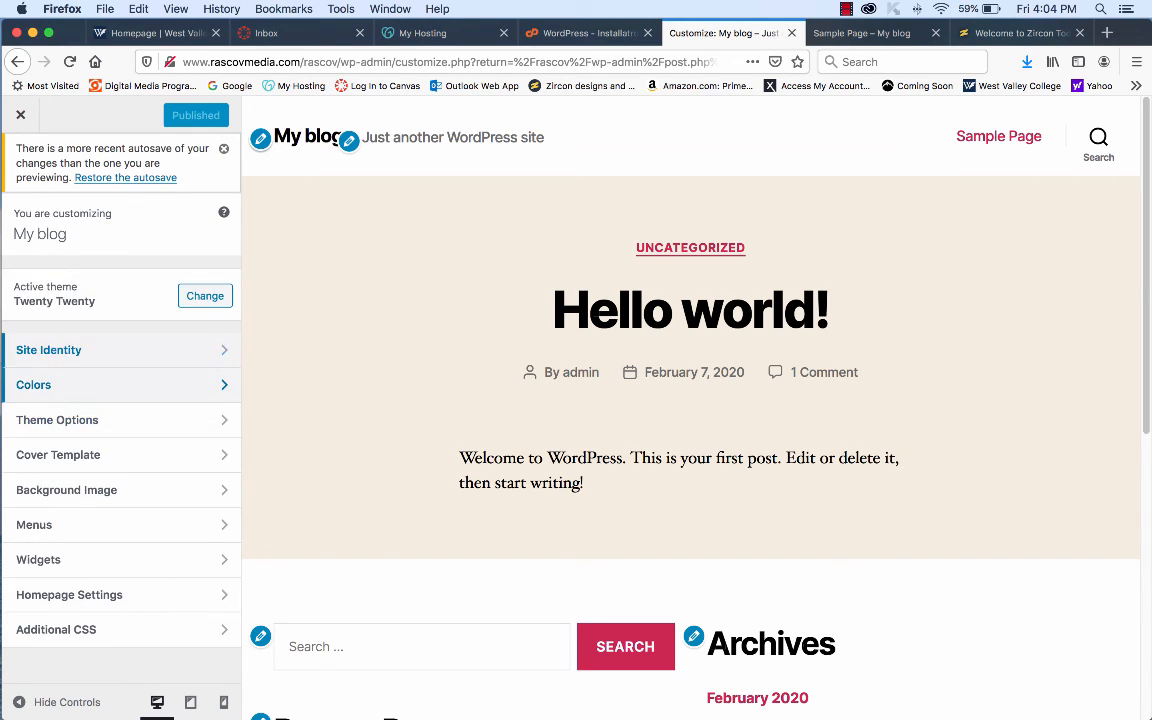
click(100, 383)
click(19, 222)
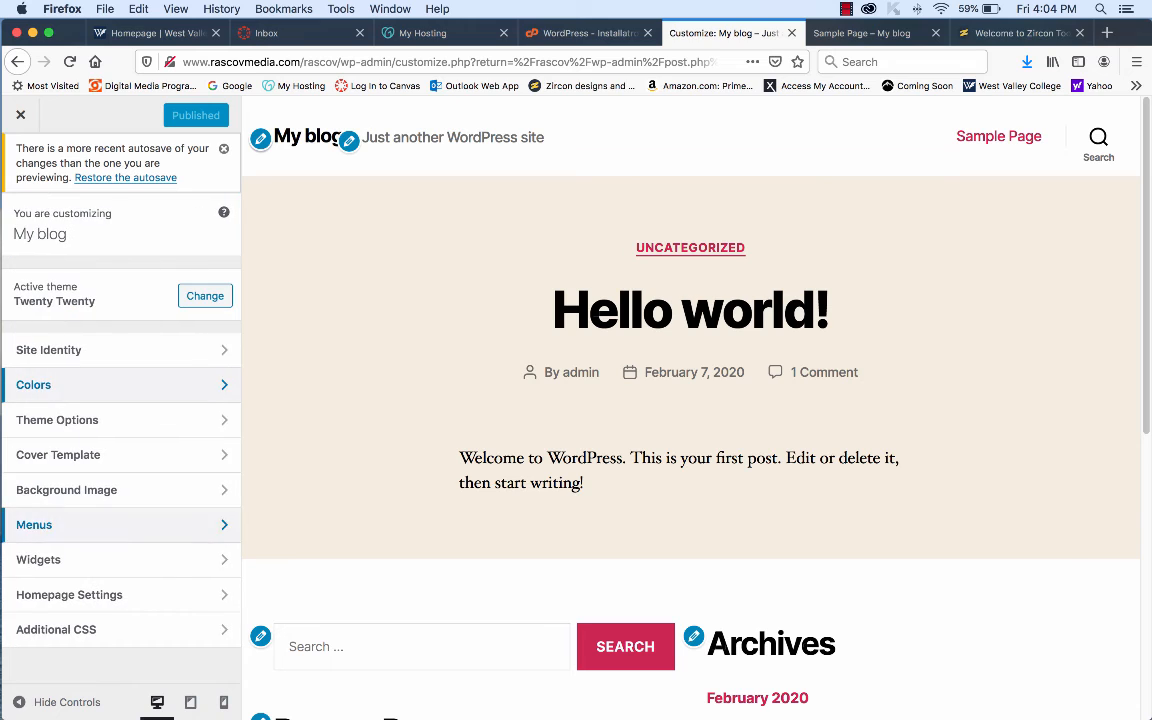
click(100, 481)
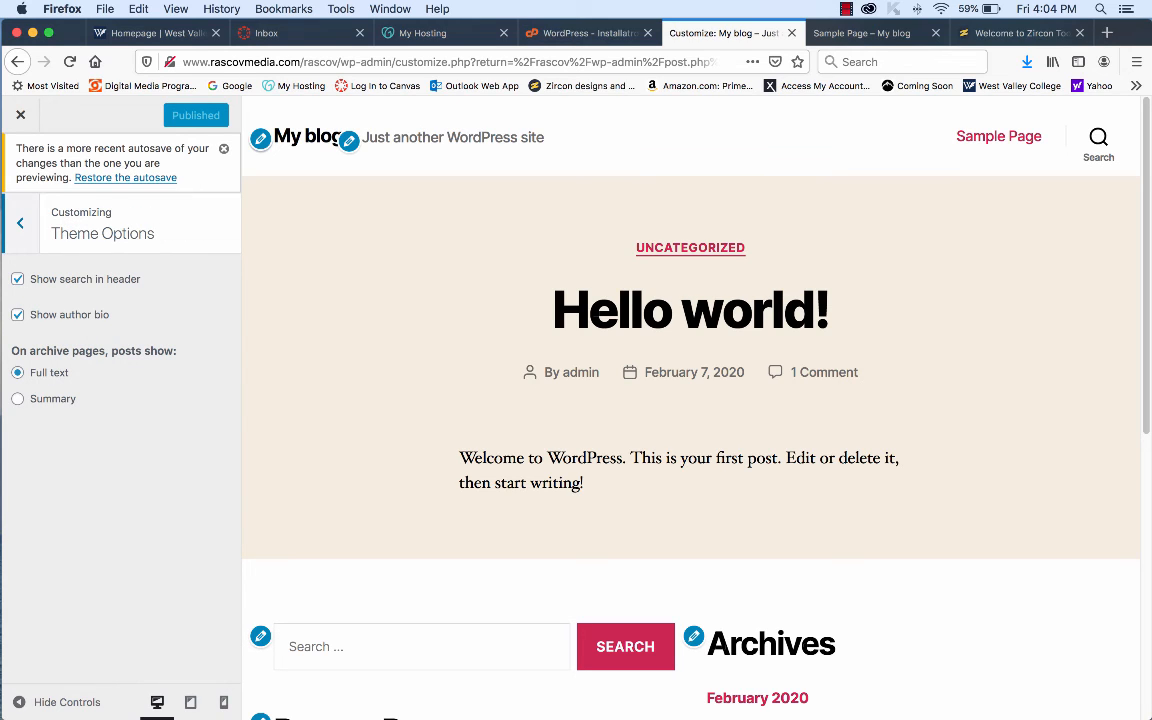
click(19, 222)
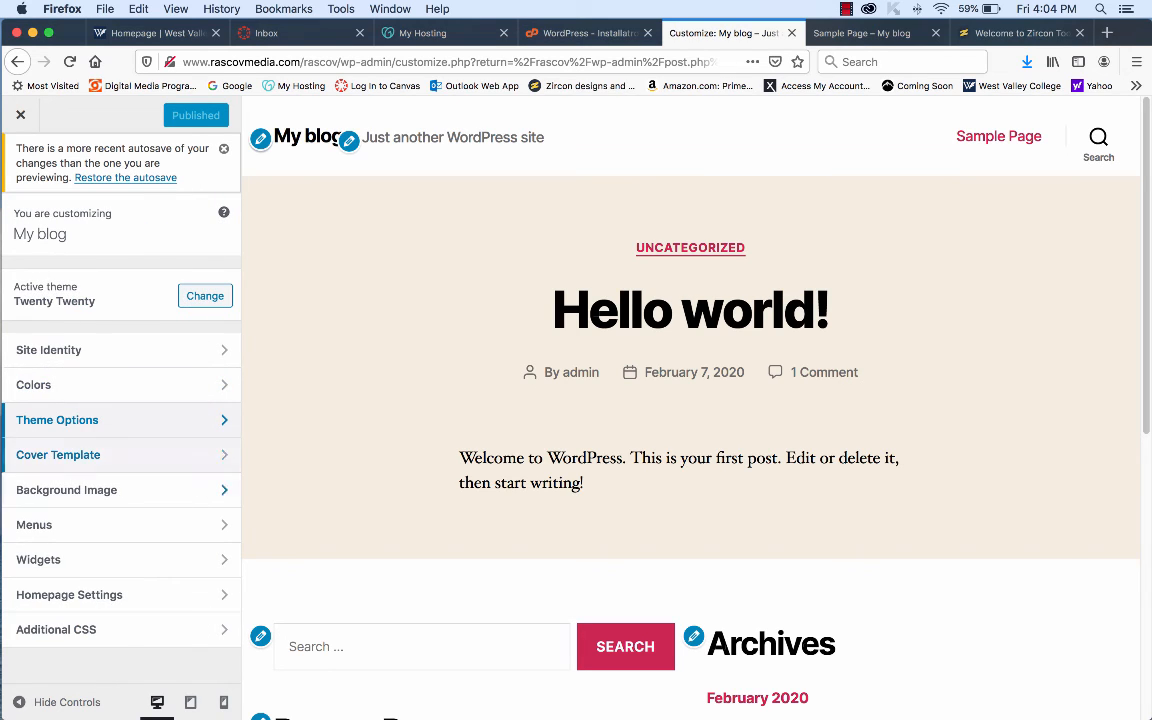
click(100, 489)
click(19, 222)
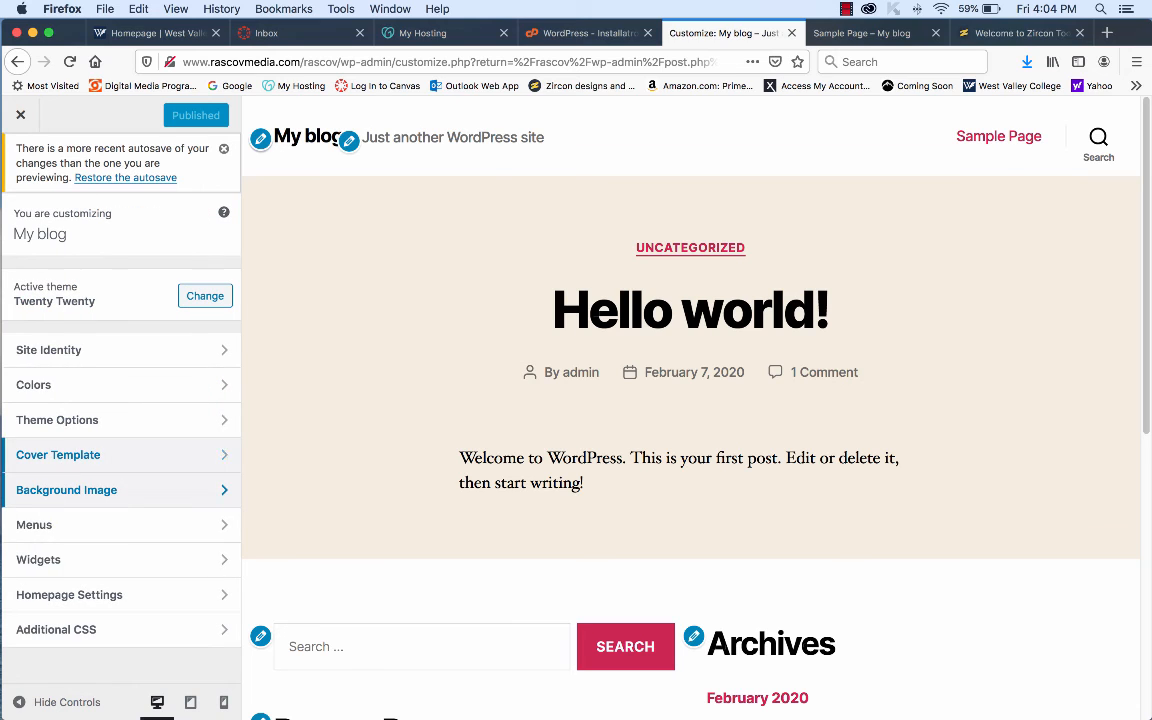
- Look through the Customizer's Menus, Widgets, Homepage Settings and Additional CSS sections
click(100, 524)
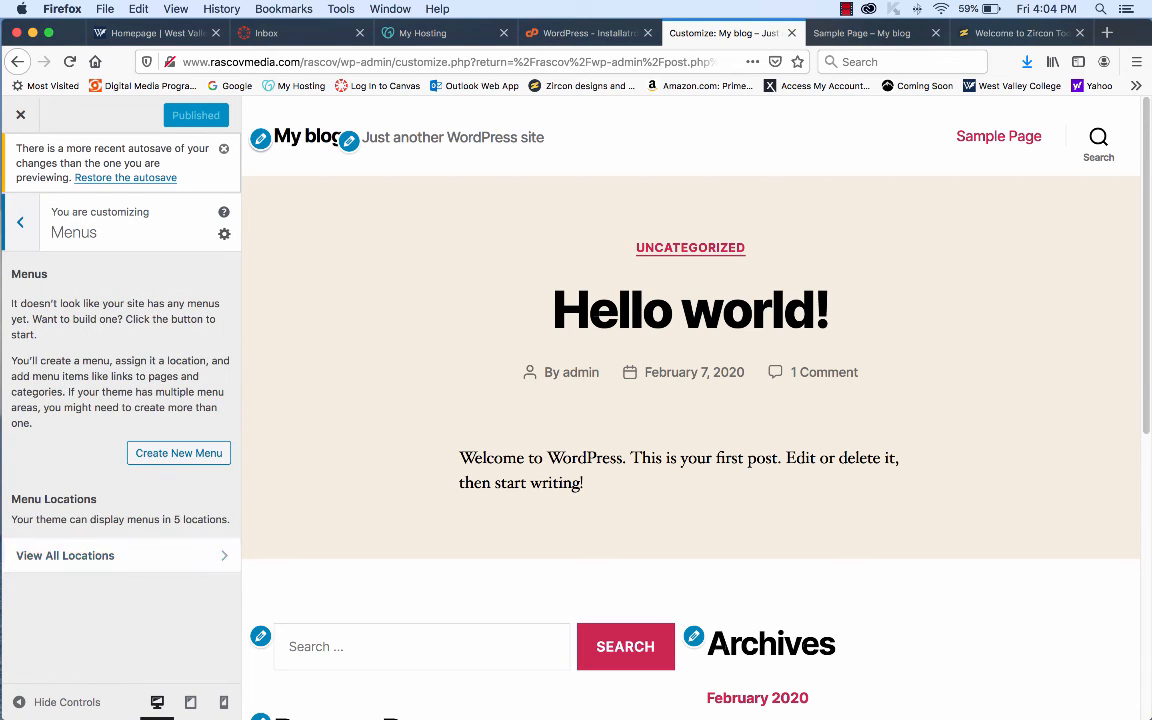
click(19, 222)
click(100, 553)
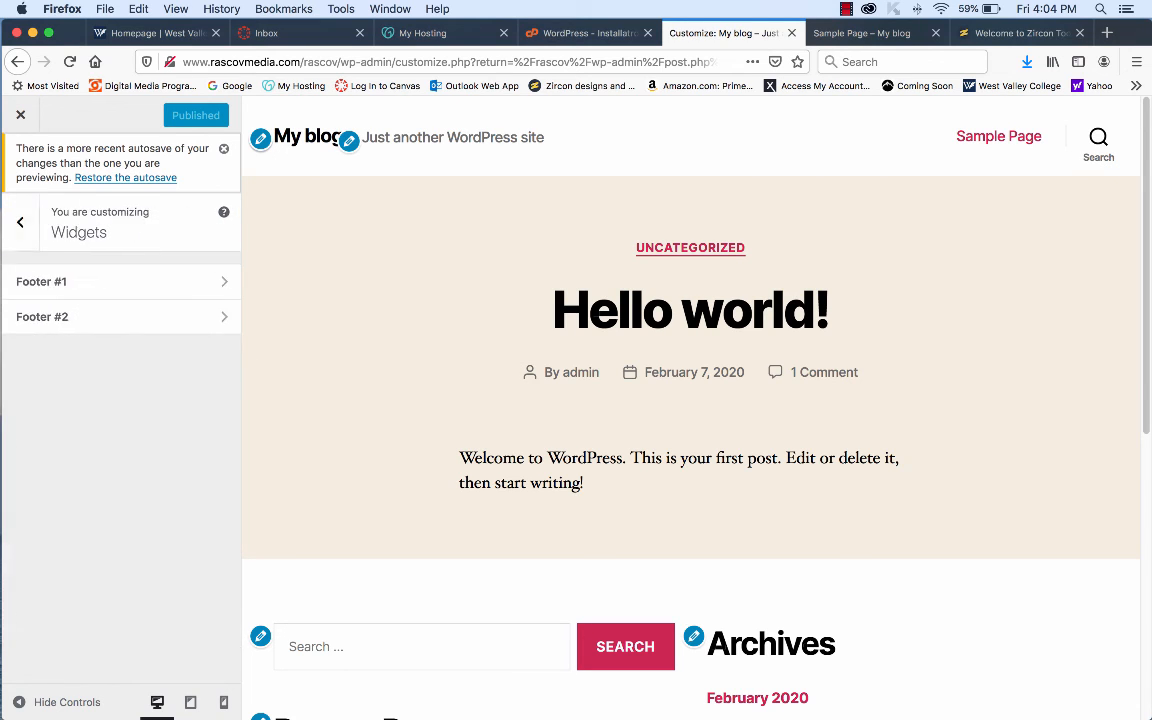
click(19, 222)
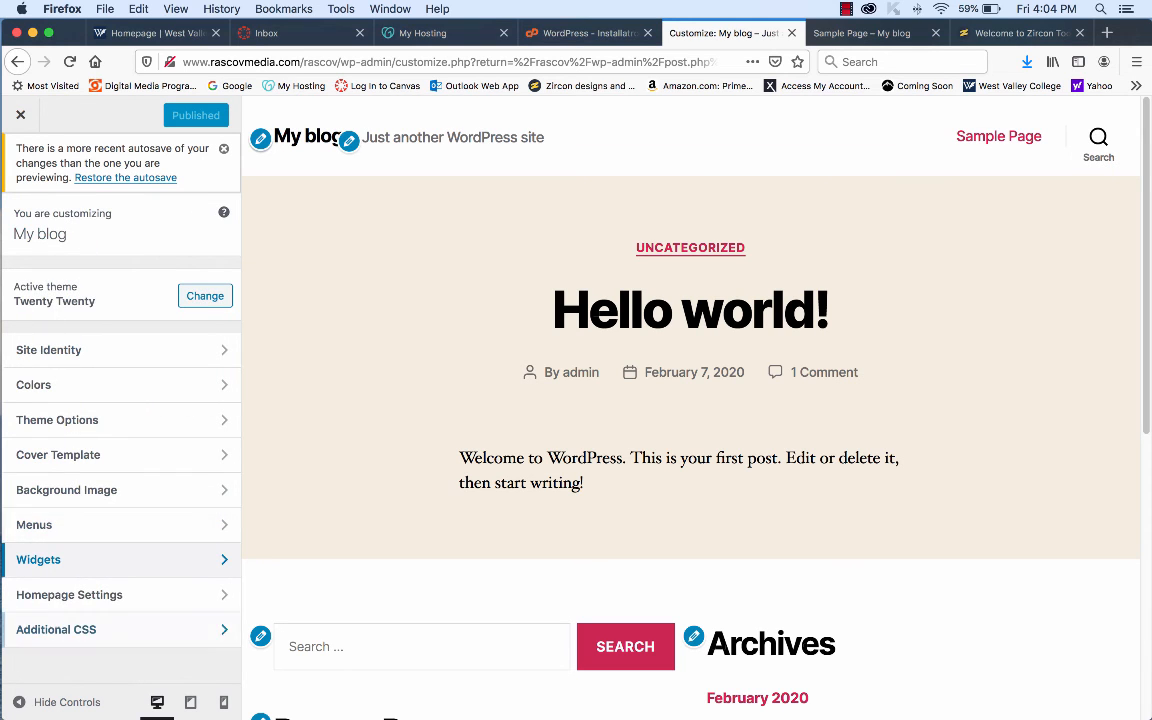
click(100, 522)
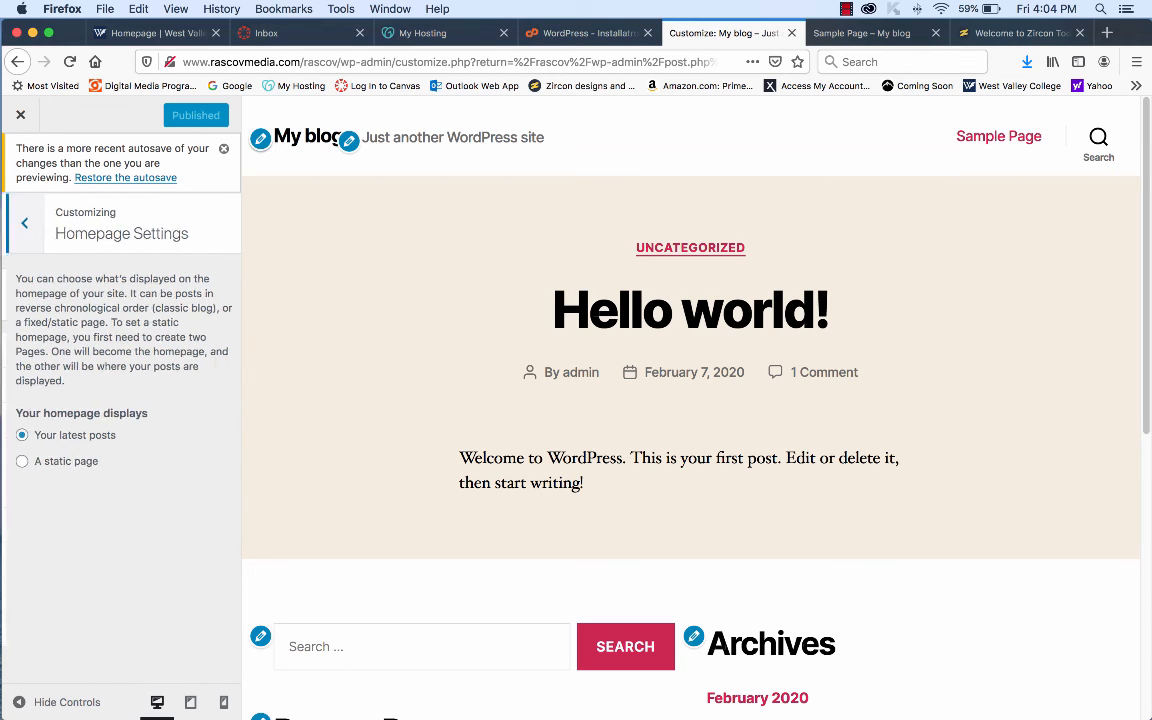
click(19, 222)
click(100, 625)
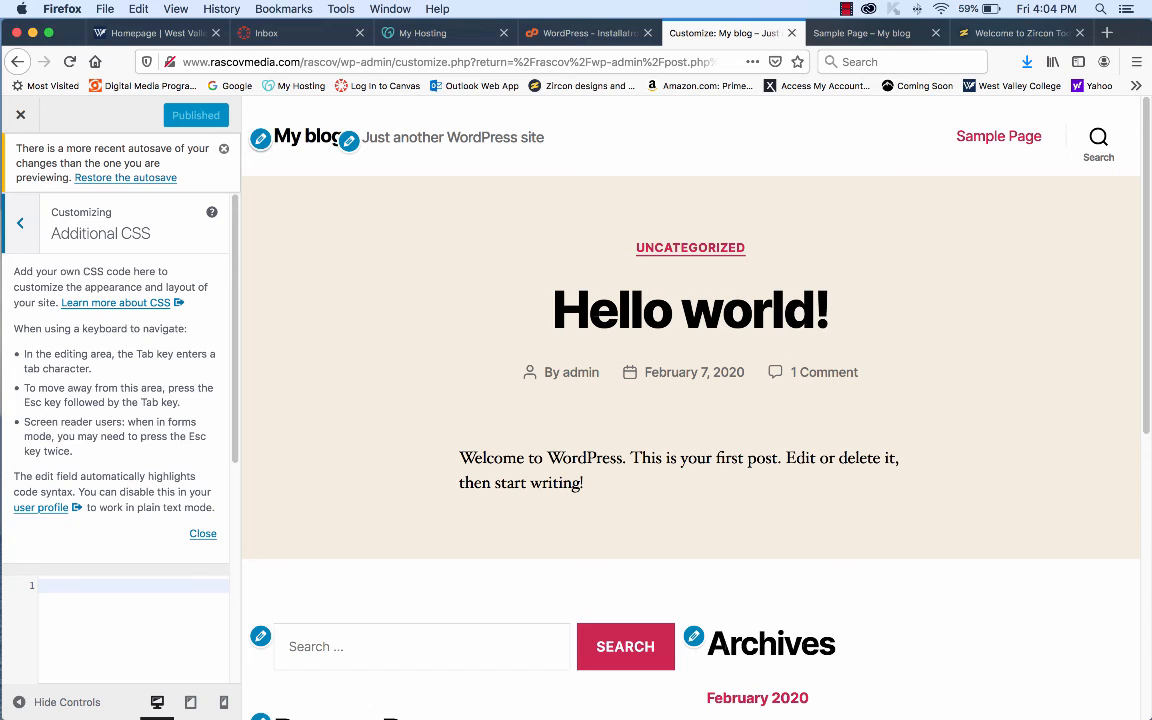
scroll(118, 440, down, 4)
scroll(118, 440, up, 4)
click(19, 222)
- Revisit the Site Identity and Colors sections, and view the installed themes available for replacing Twenty Twenty
click(100, 342)
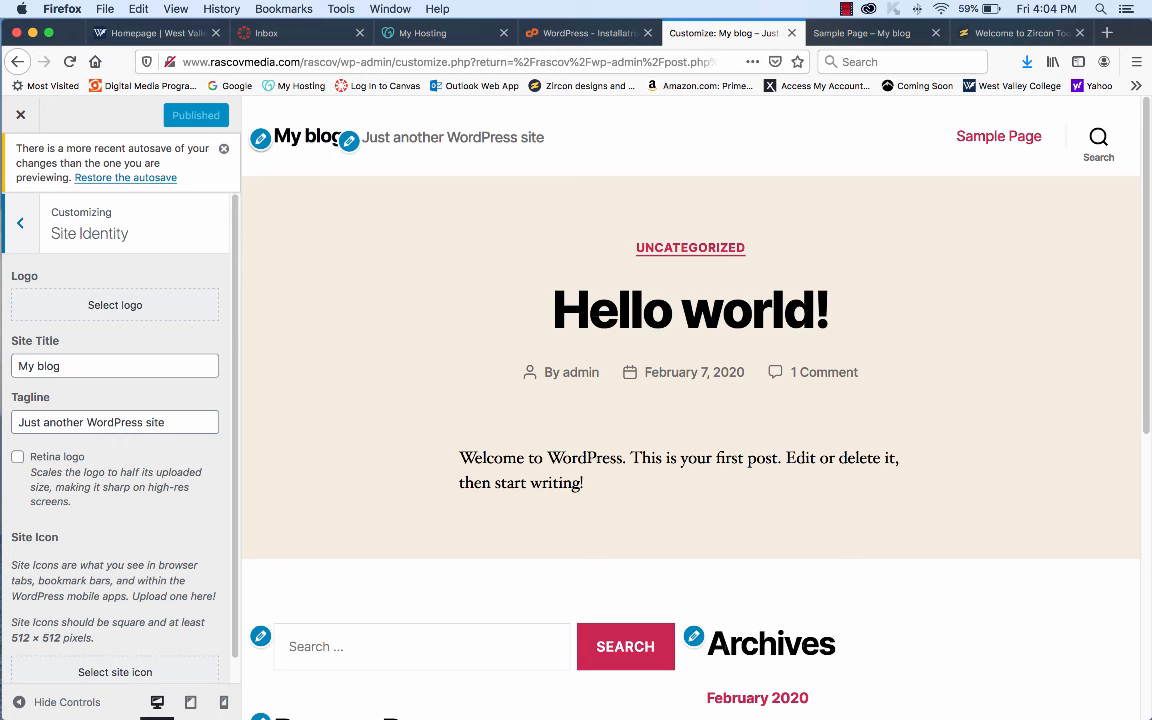
click(20, 223)
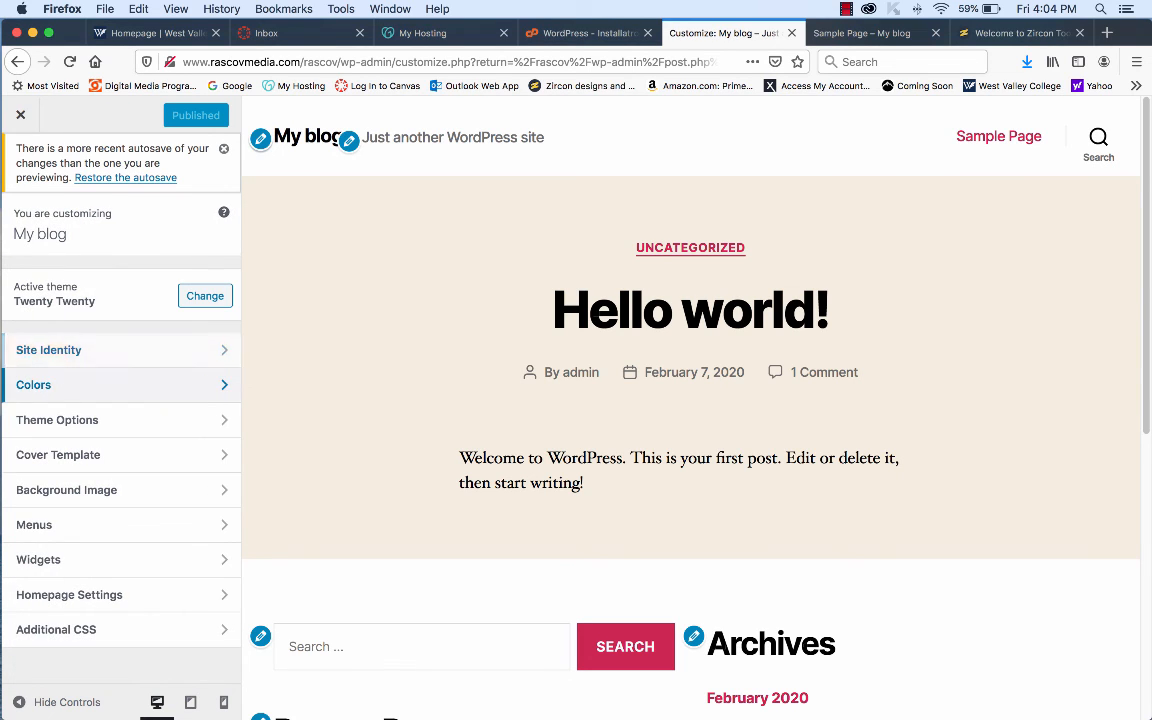
click(33, 384)
click(20, 223)
click(205, 295)
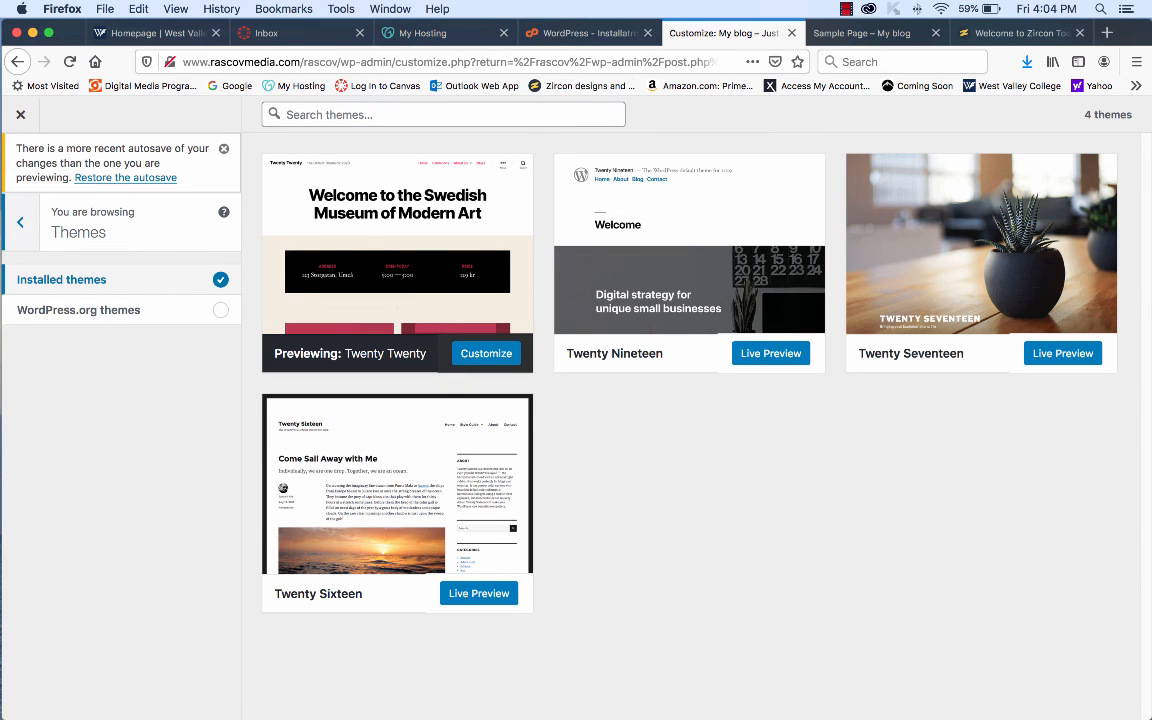
click(20, 223)
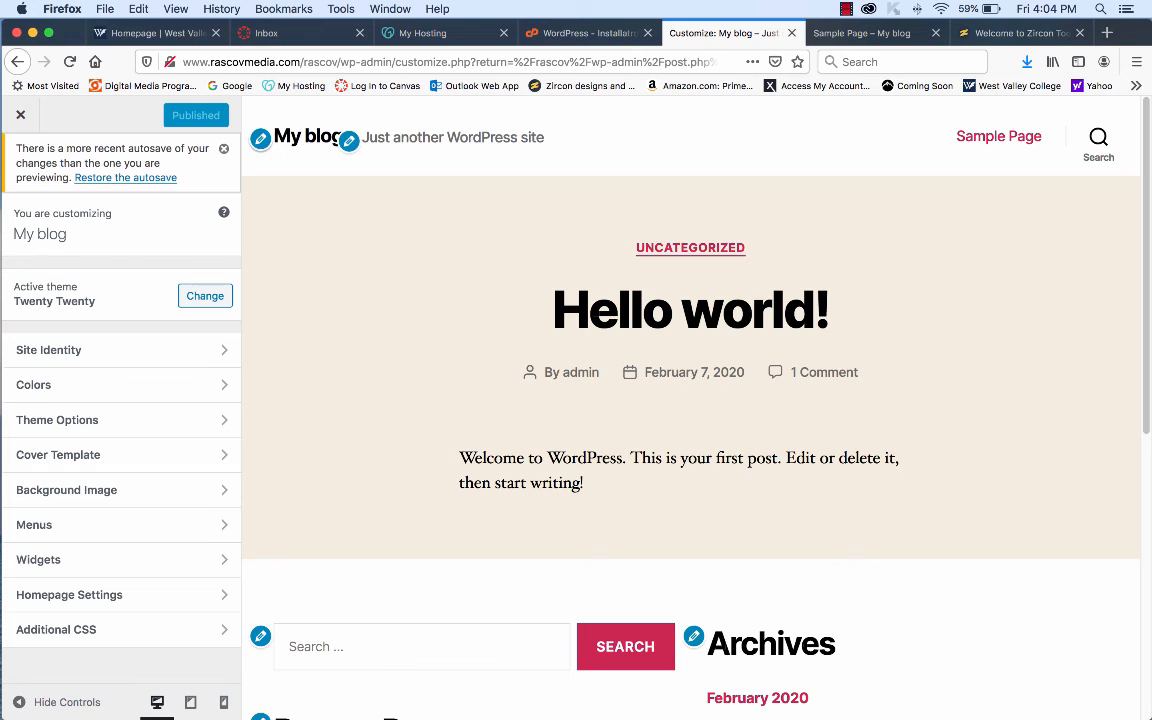
- Close the Customizer, remove the Sample Page's featured image and update the page
click(20, 114)
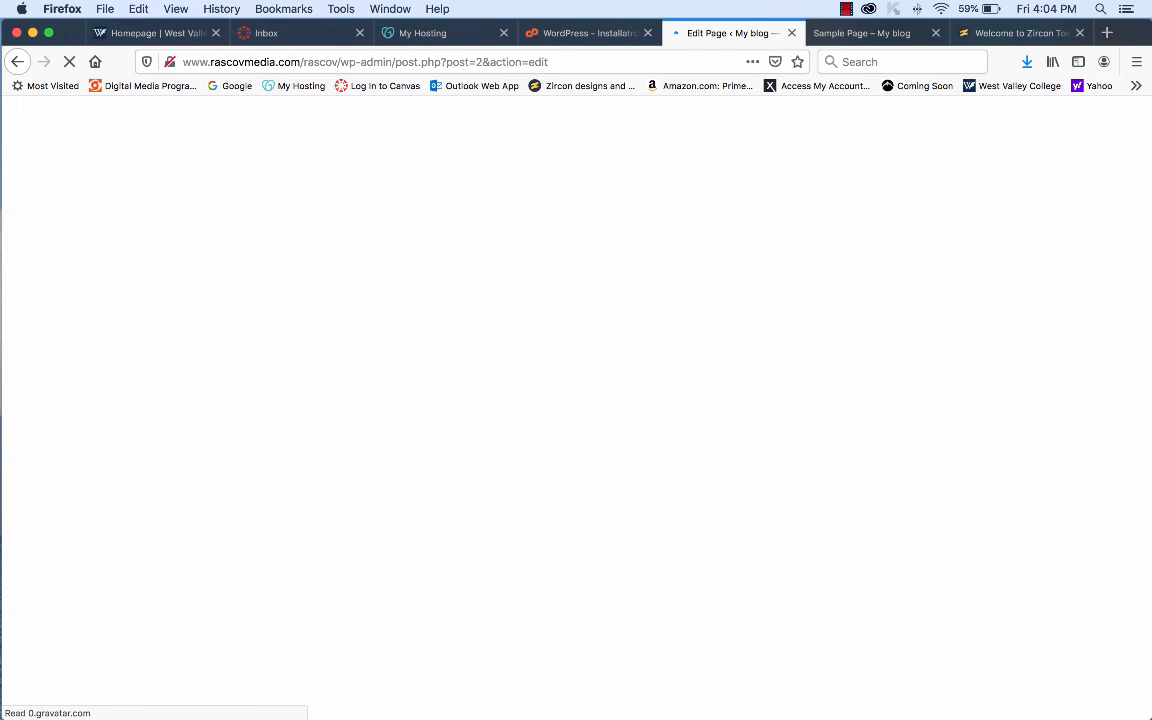
scroll(1030, 385, down, 3)
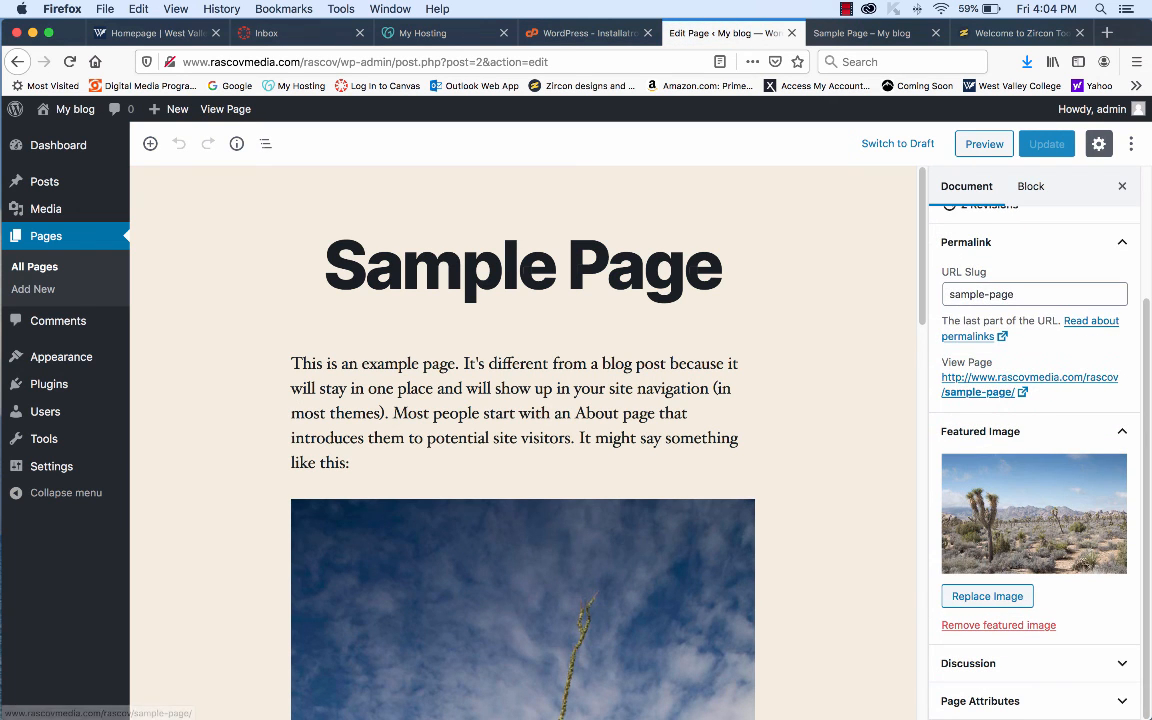
click(998, 625)
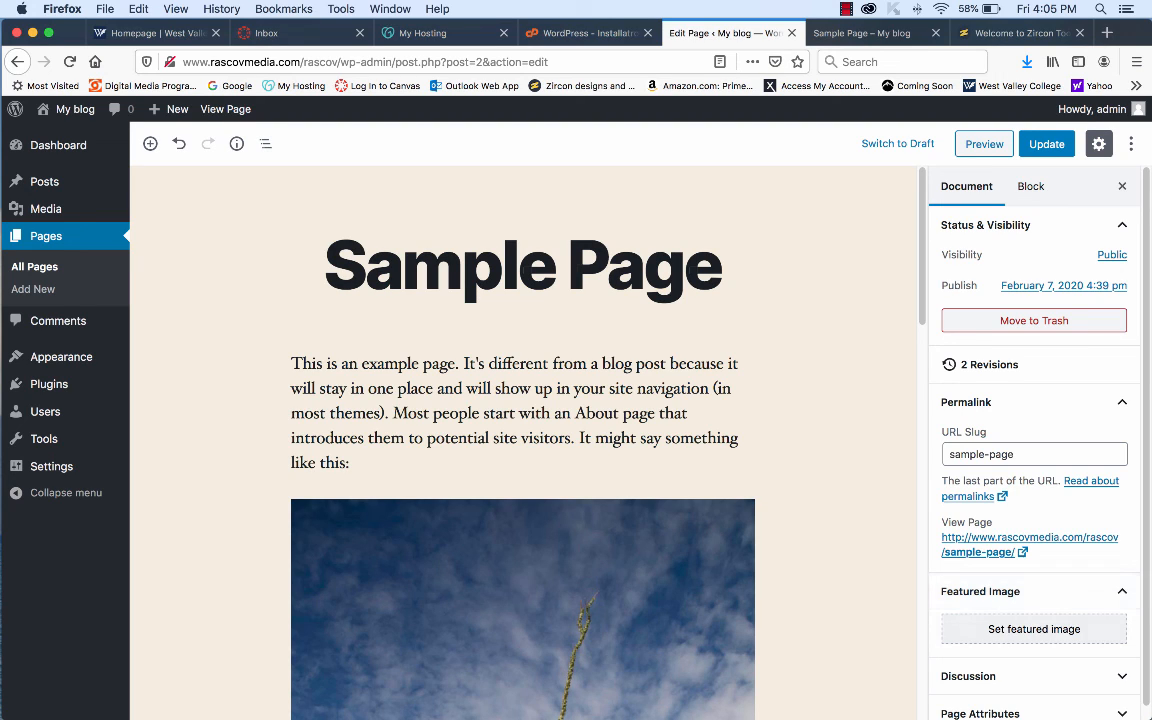
key(super+s)
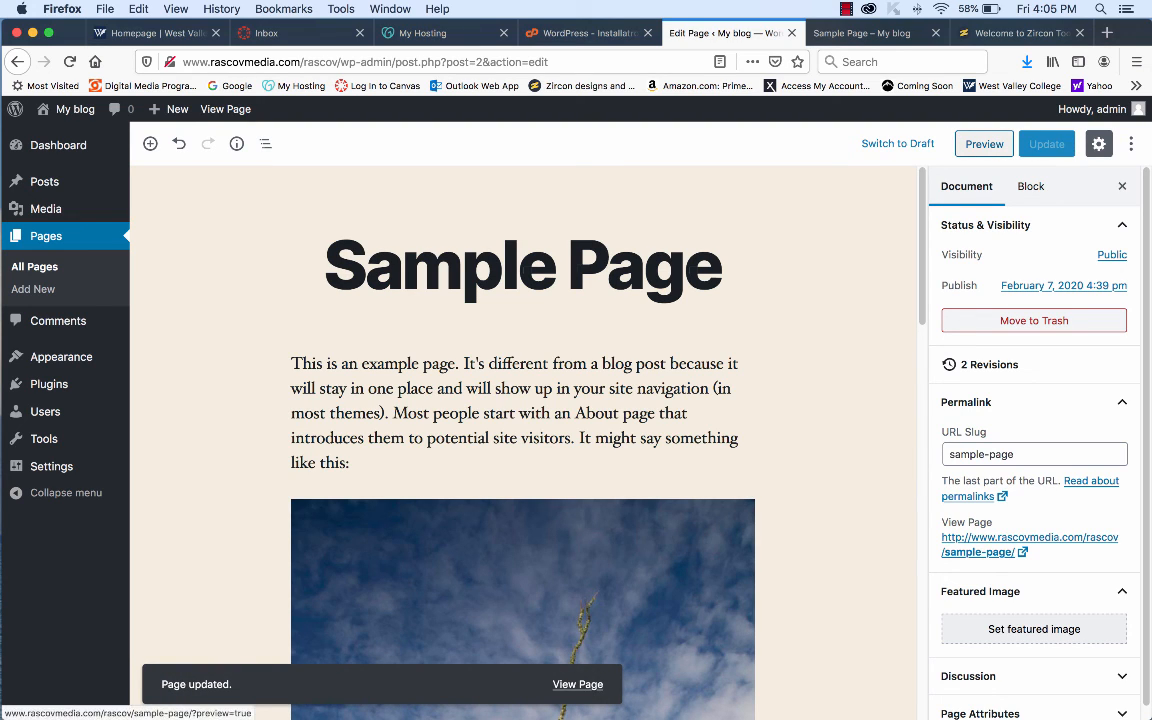
- Preview the Sample Page, strip the preview parameters from its address, copy the shortened address and load it
click(984, 144)
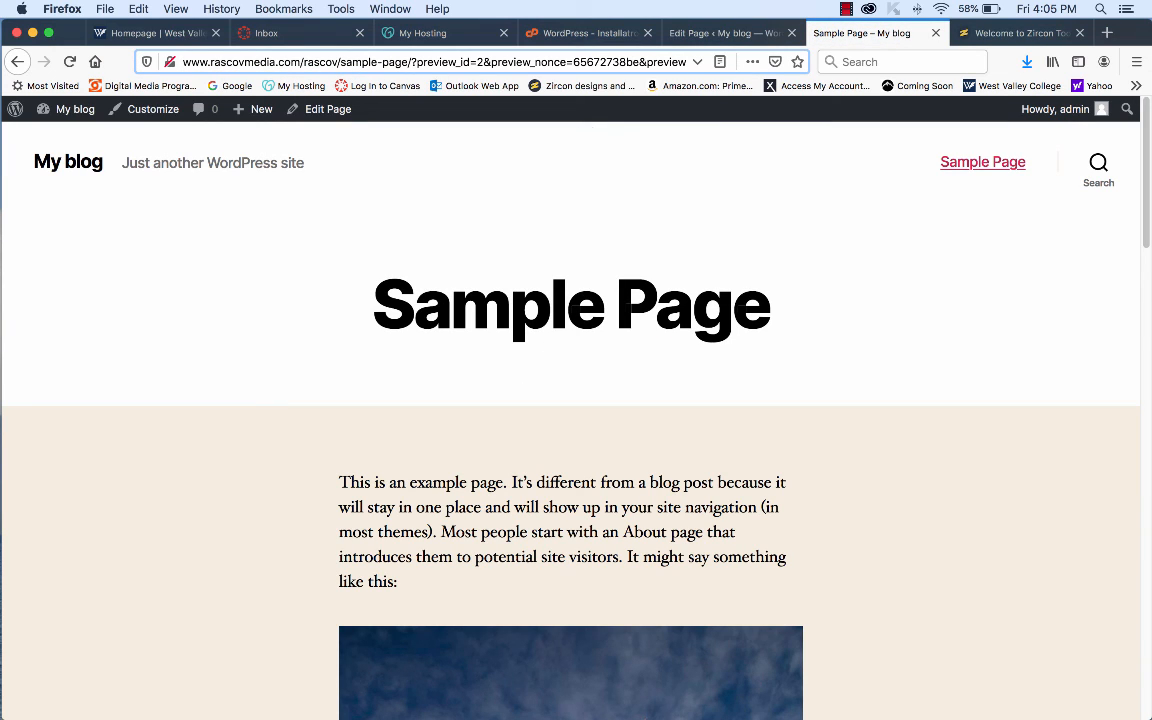
drag(413, 62, 688, 62)
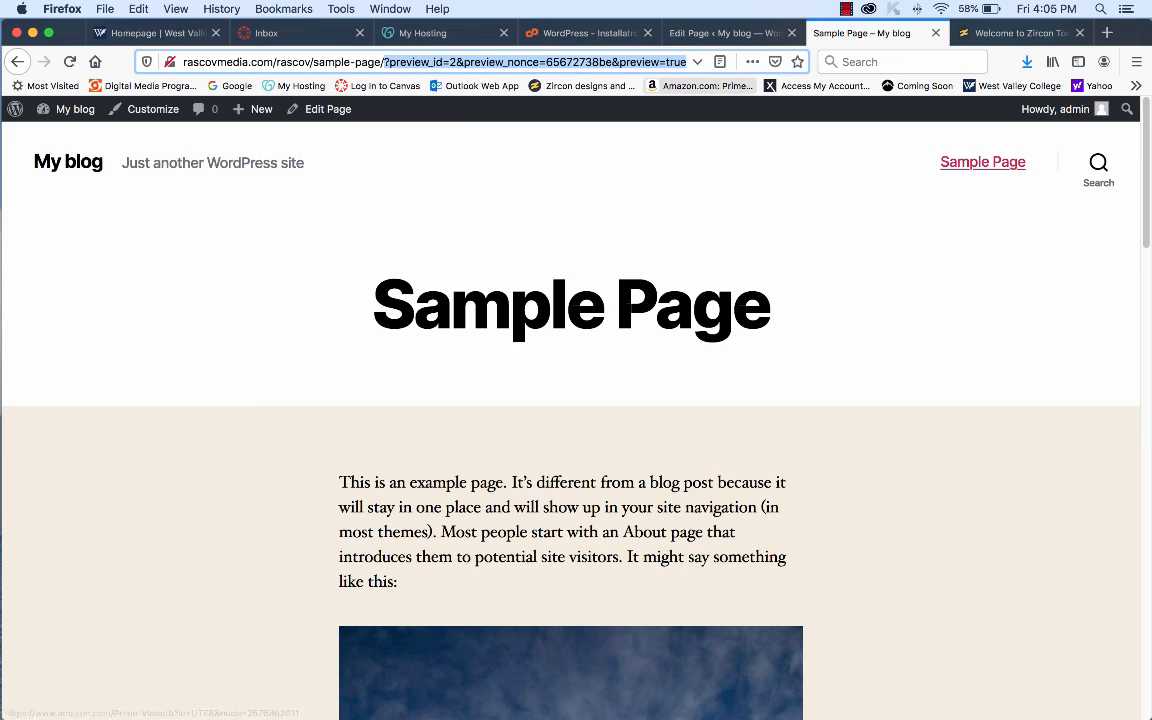
key(BackSpace)
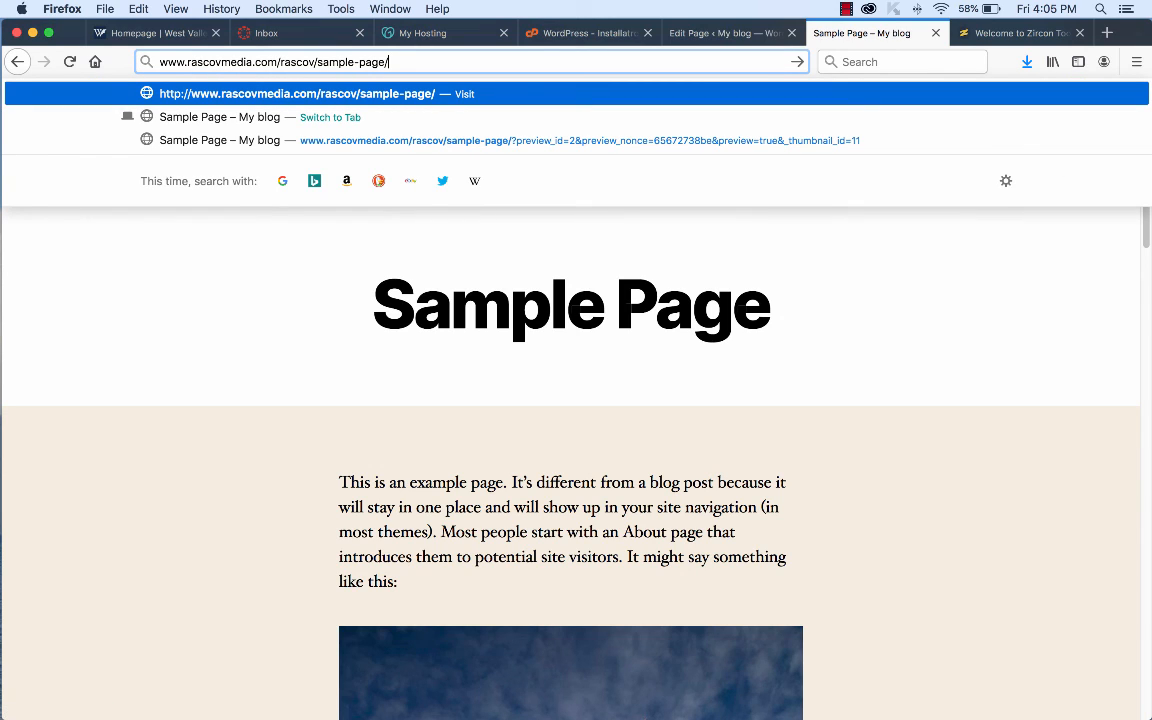
drag(390, 62, 159, 62)
key(super+c)
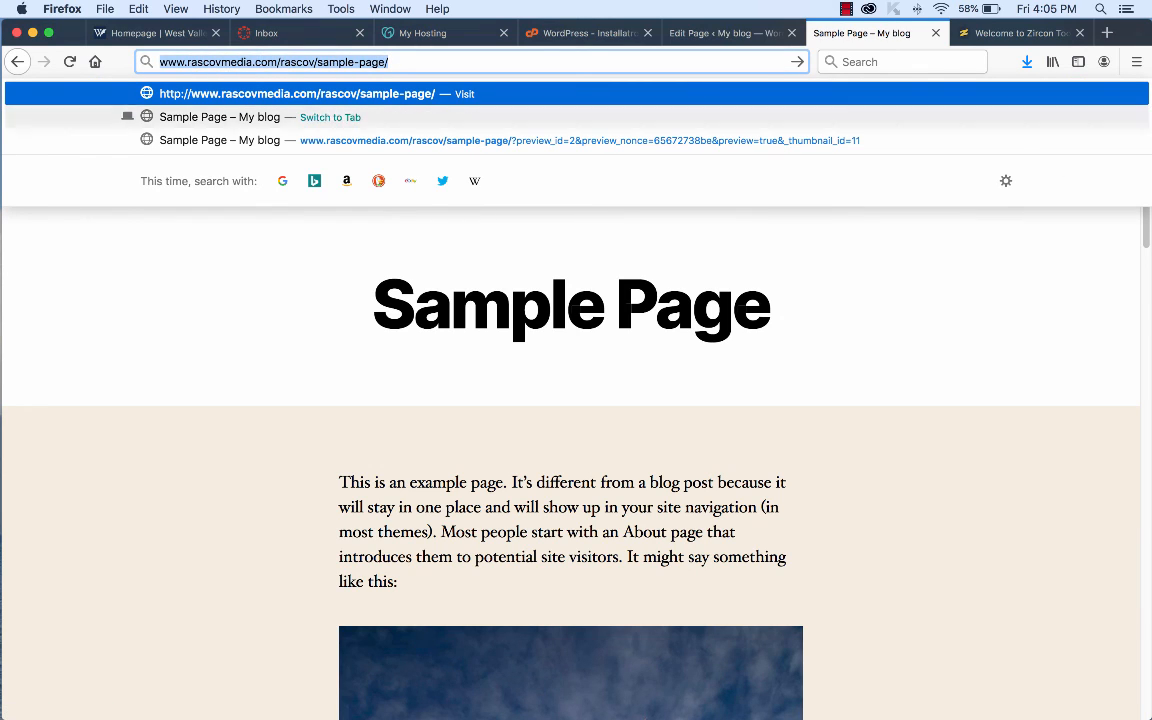
key(Return)
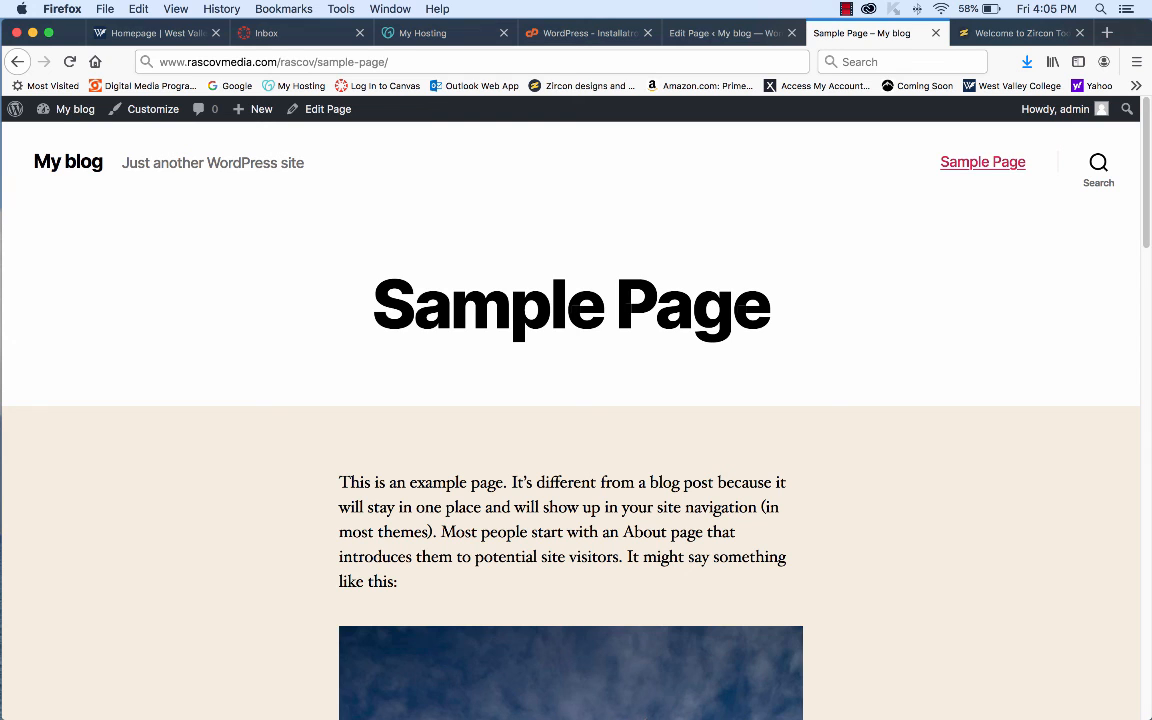
- Look through the Sample Page without its featured image, down to the footer widgets and back to the title
scroll(800, 411, down, 10)
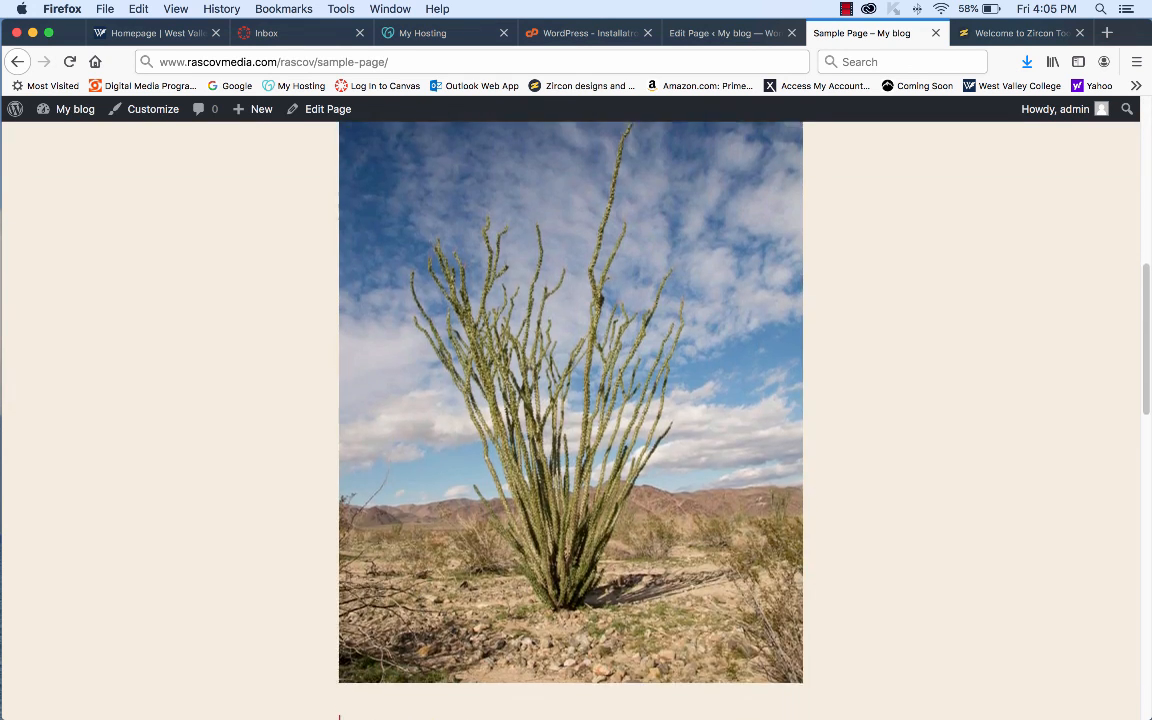
scroll(570, 411, down, 10)
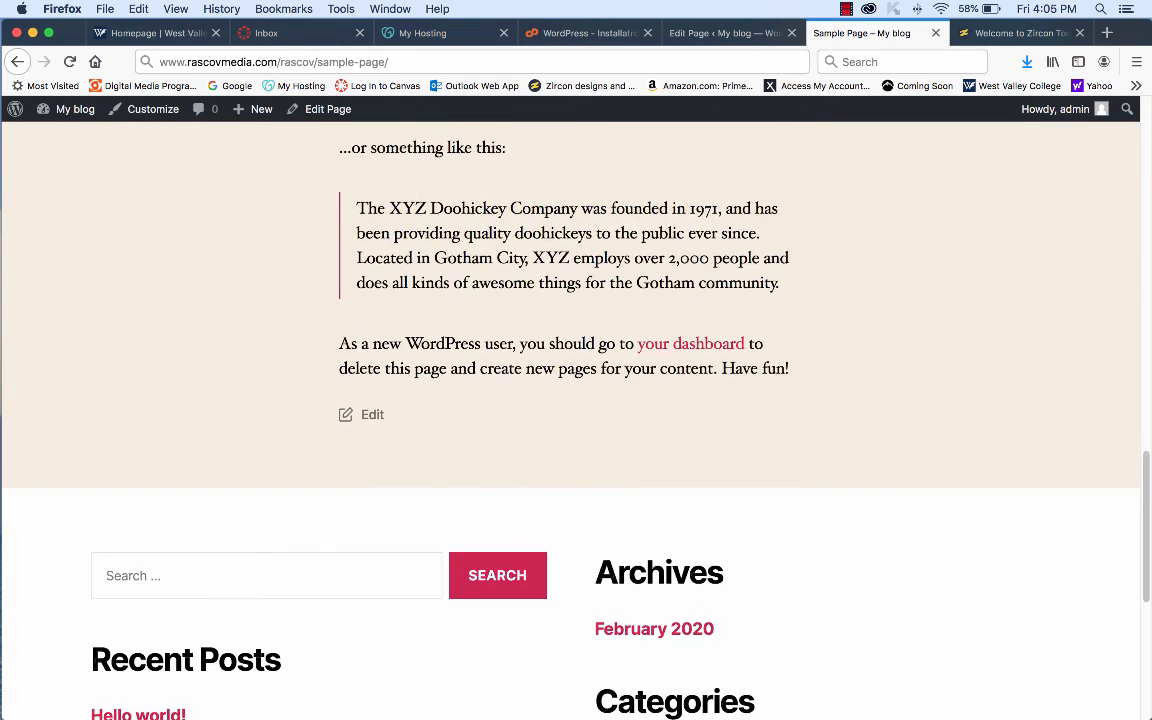
scroll(570, 411, down, 5)
scroll(570, 411, up, 2)
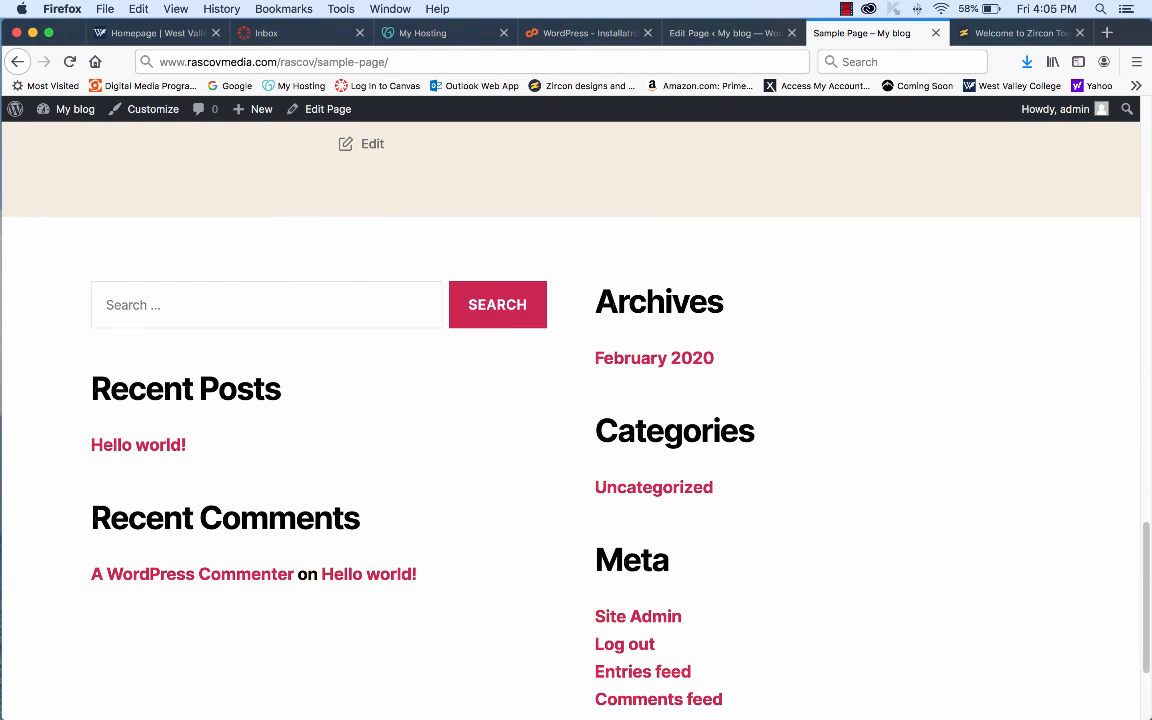
scroll(570, 411, up, 15)
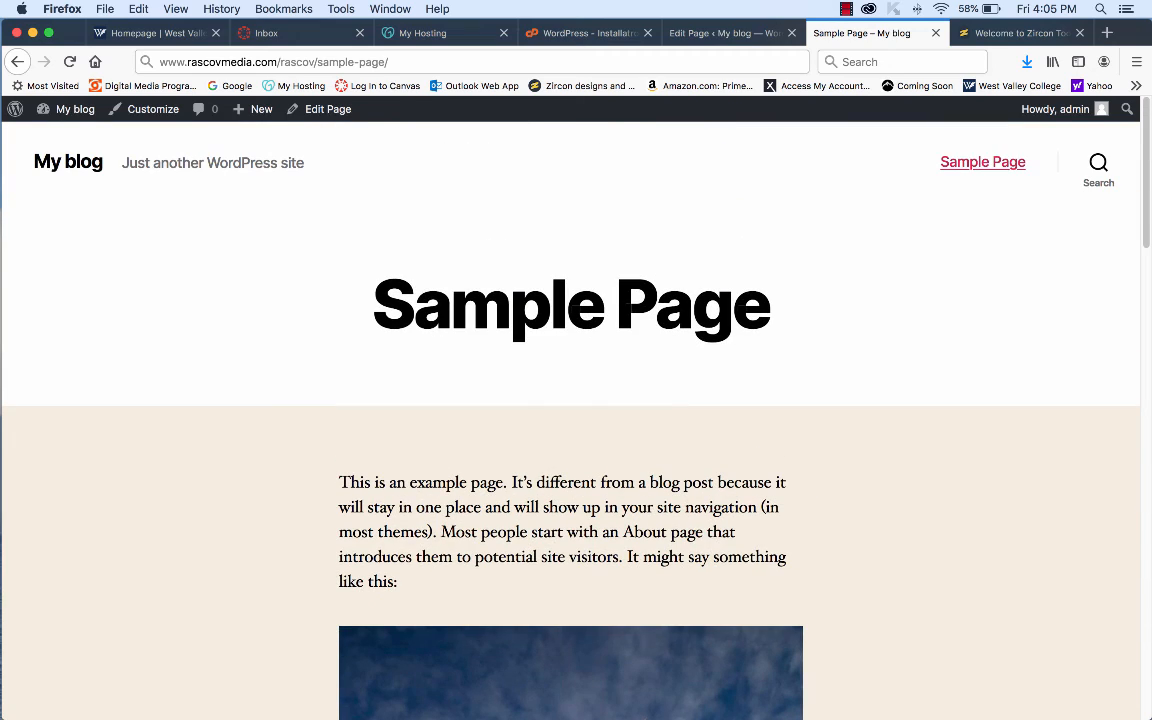